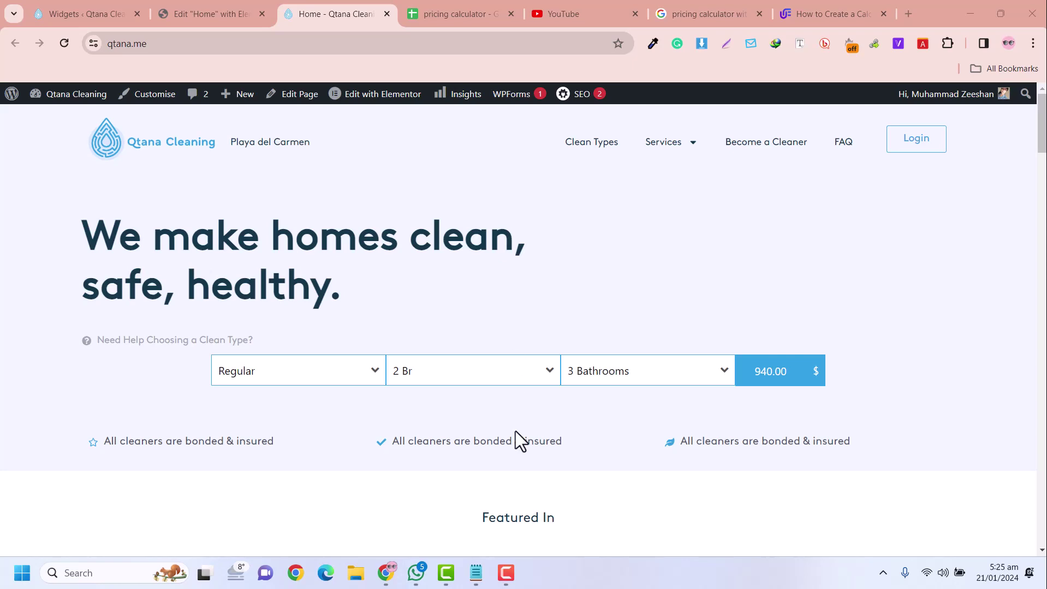
- Try the homepage pricing calculator with service type Deep, 2 Br and 3 Bathrooms
{"action": "left_click", "coordinate": [317, 380]}
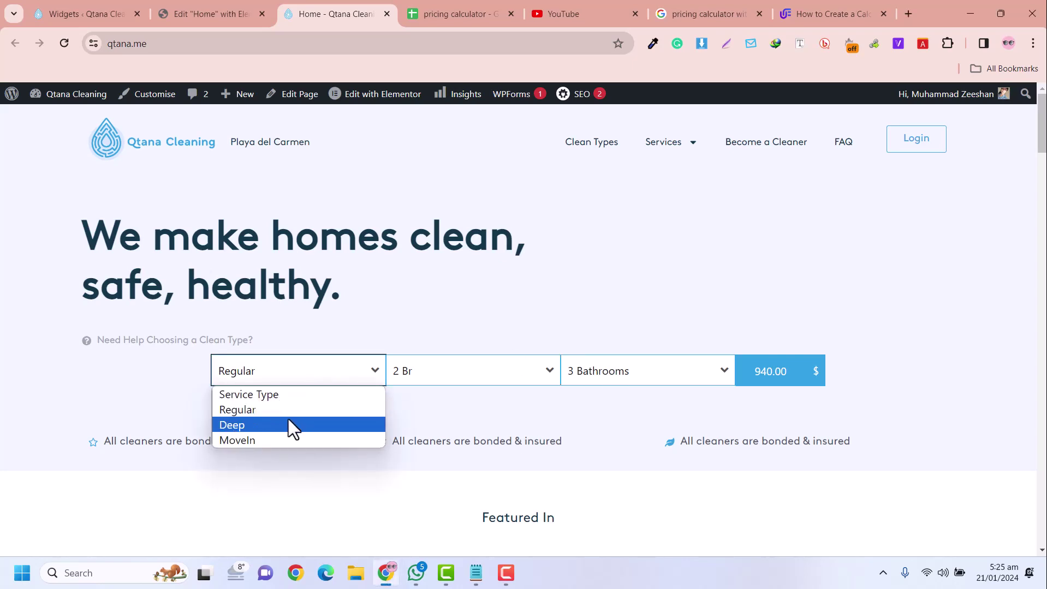
{"action": "left_click", "coordinate": [289, 424]}
{"action": "left_click", "coordinate": [431, 377]}
{"action": "left_click", "coordinate": [423, 432]}
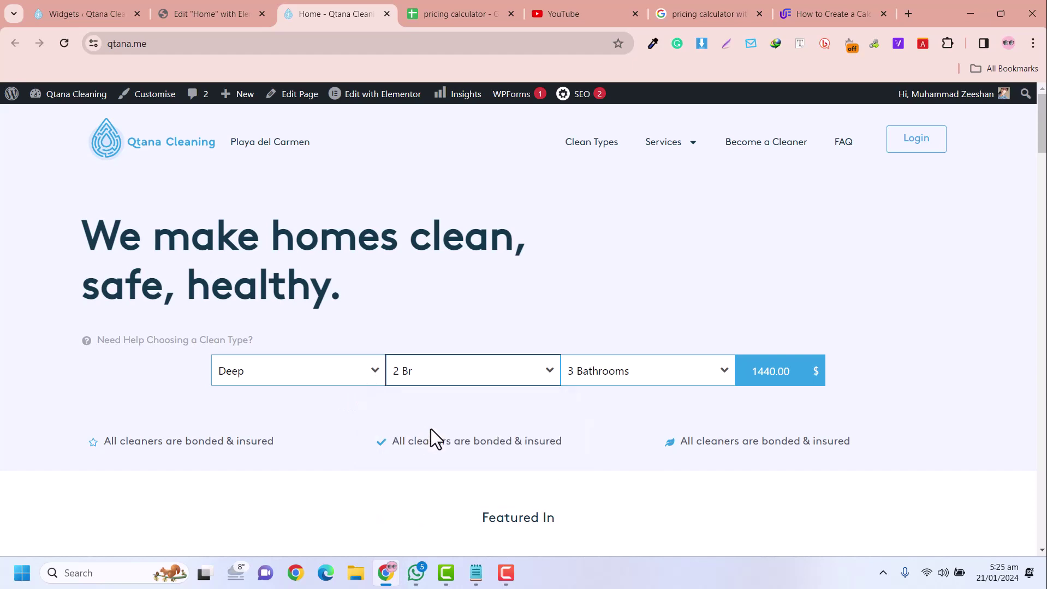
{"action": "left_click", "coordinate": [607, 375]}
{"action": "left_click", "coordinate": [576, 442]}
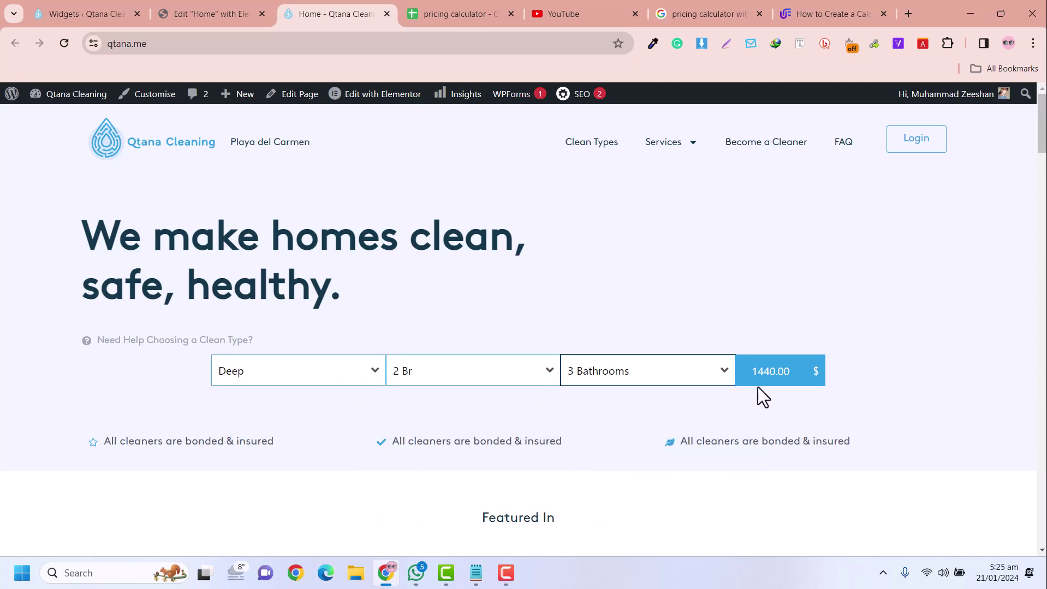
- Try the pricing calculator with service type Regular, 4 Br and 3 Bathrooms
{"action": "left_click", "coordinate": [297, 377]}
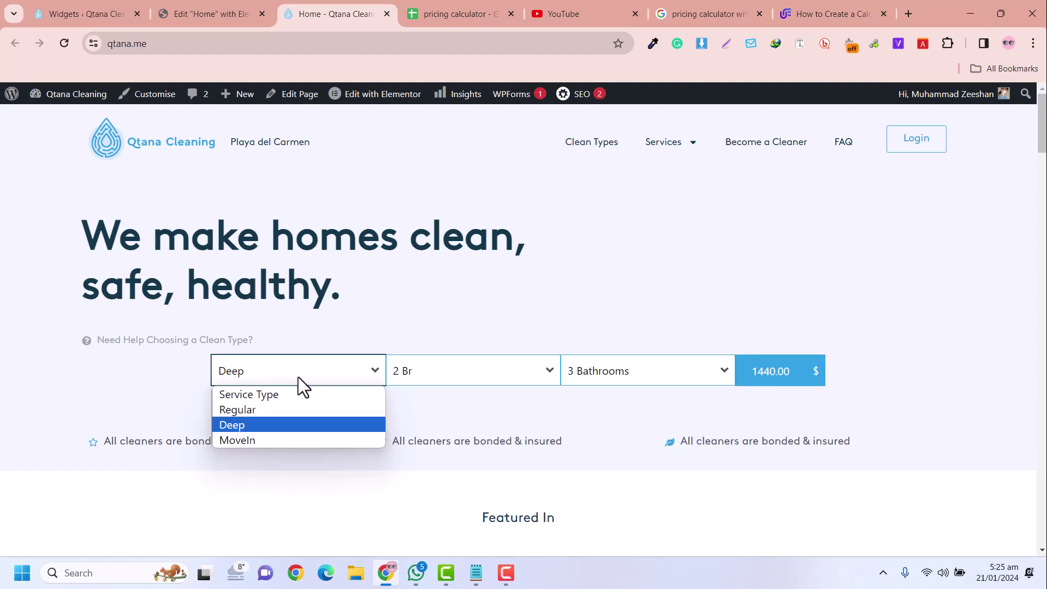
{"action": "left_click", "coordinate": [290, 410]}
{"action": "left_click", "coordinate": [428, 373]}
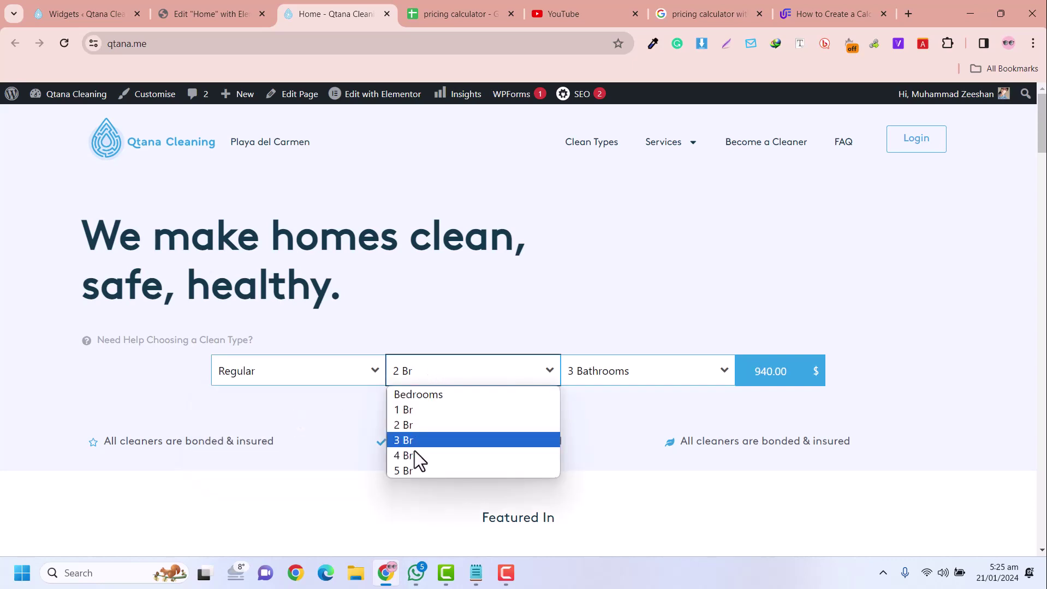
{"action": "left_click", "coordinate": [415, 461]}
{"action": "left_click", "coordinate": [606, 383]}
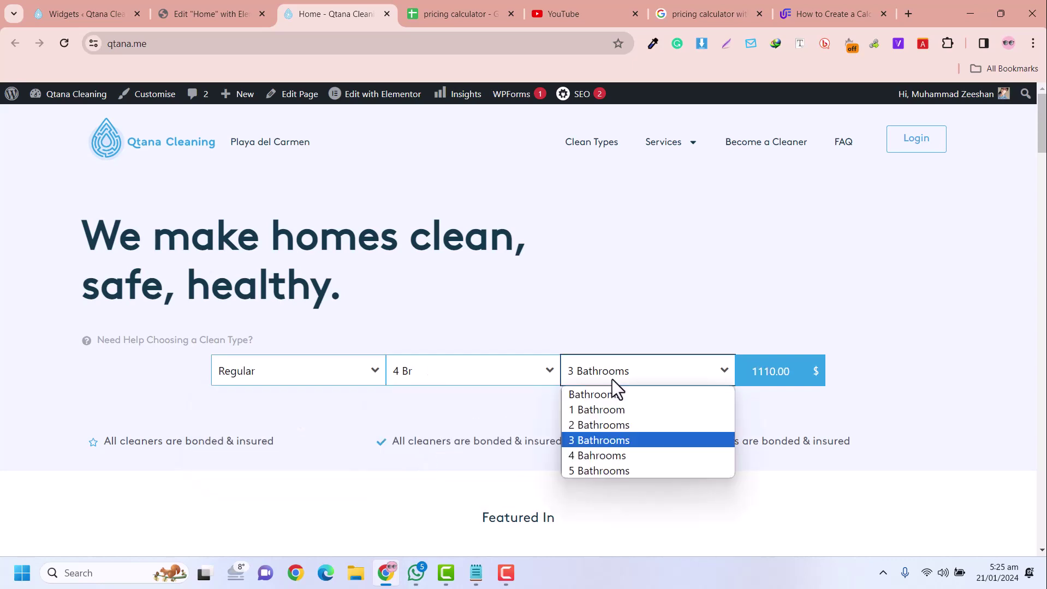
{"action": "left_click", "coordinate": [605, 439]}
{"action": "left_click", "coordinate": [678, 322]}
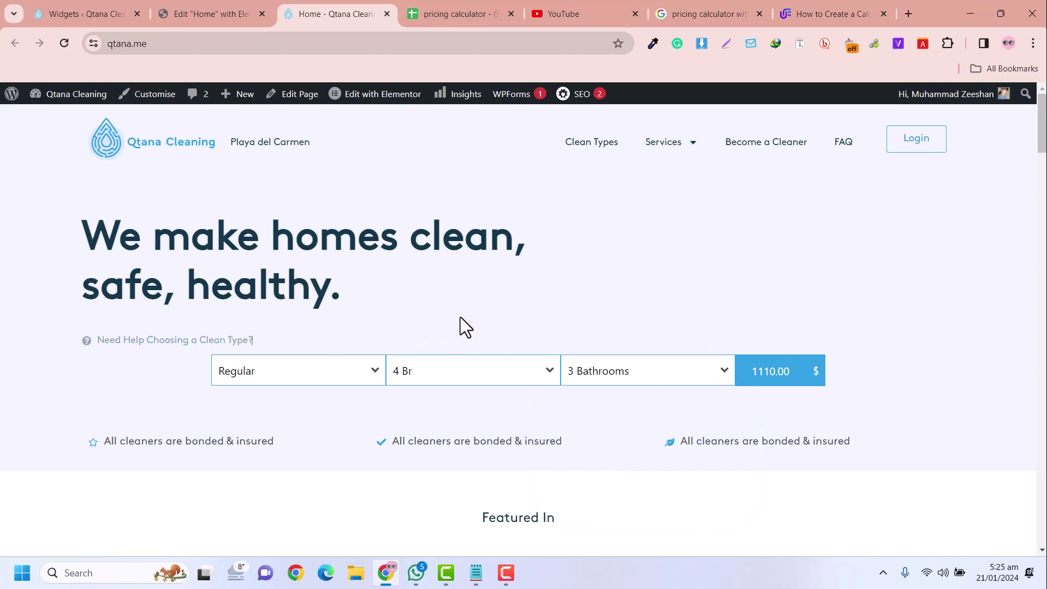
- Change the calculator's bathroom choice to 5 Bathrooms and check the bedroom options
{"action": "left_click", "coordinate": [705, 377]}
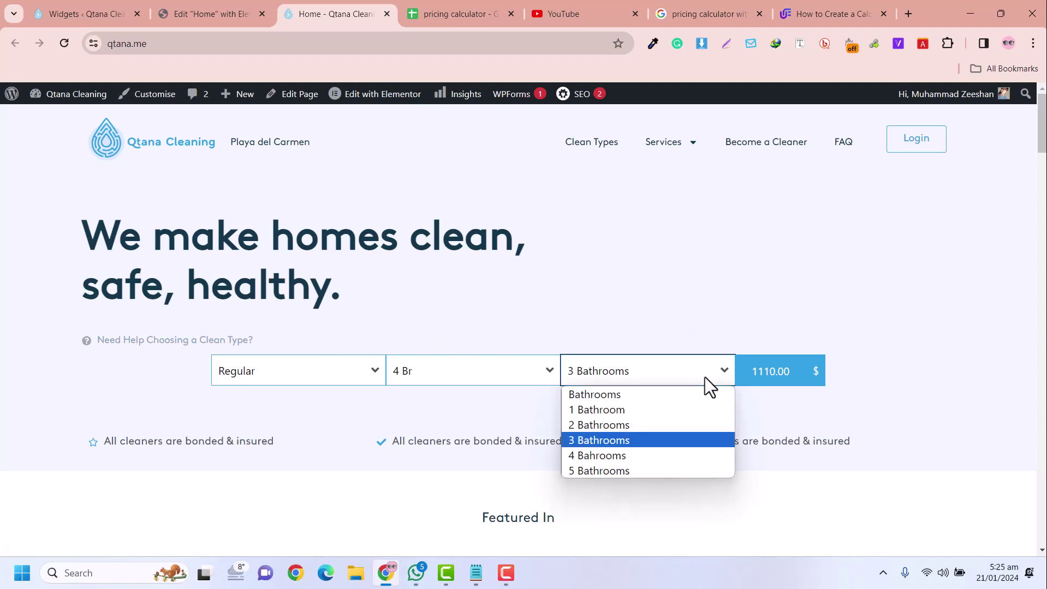
{"action": "left_click", "coordinate": [605, 471]}
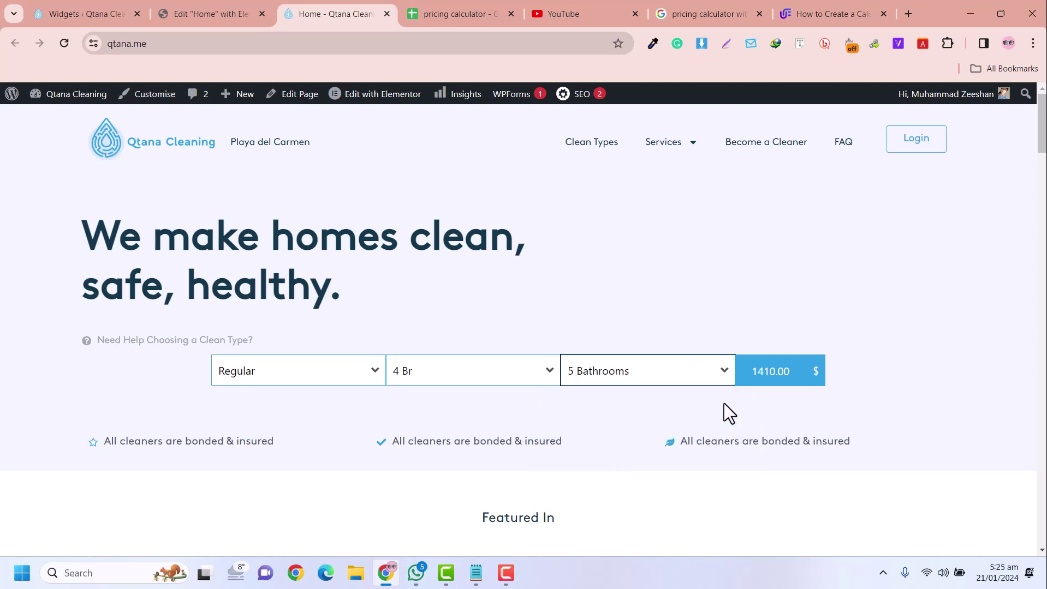
{"action": "left_click", "coordinate": [417, 368]}
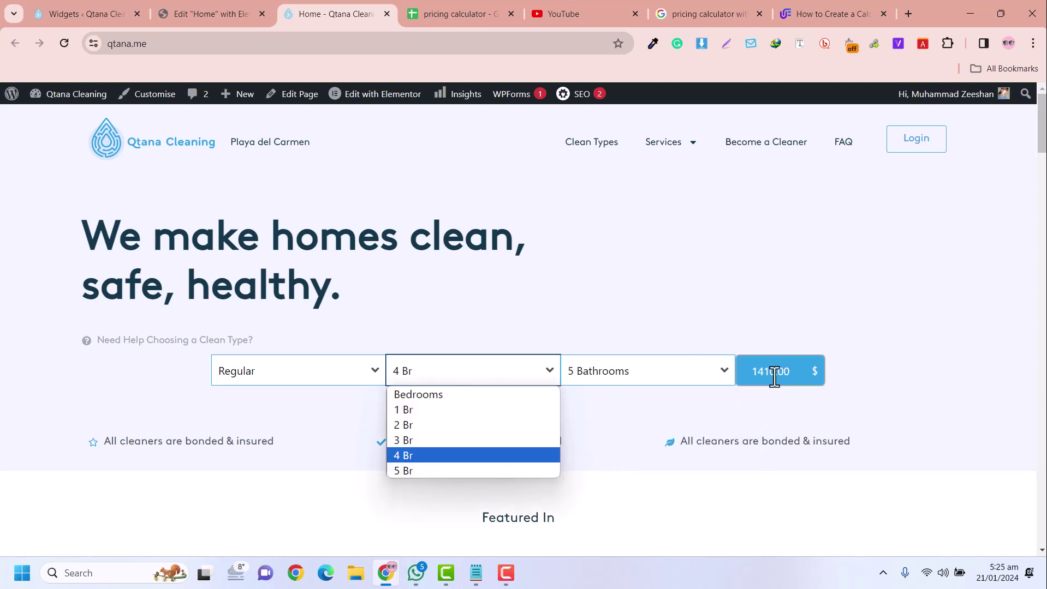
{"action": "left_click", "coordinate": [681, 304]}
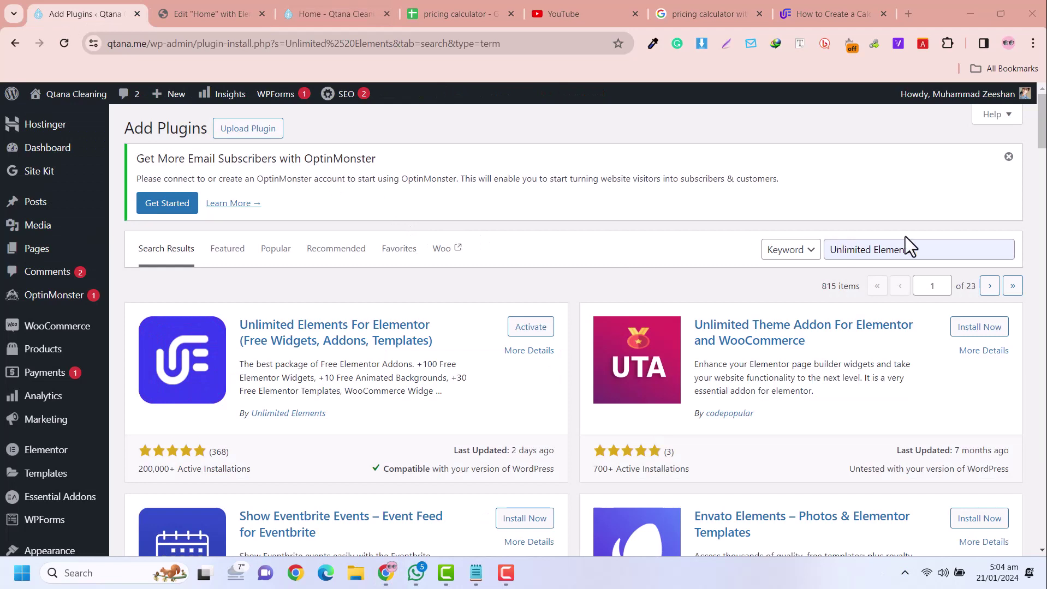
- Review the plugin search results for Unlimited Elements and open that plugin's Widgets page
{"action": "left_click_drag", "start_coordinate": [921, 249], "coordinate": [831, 249]}
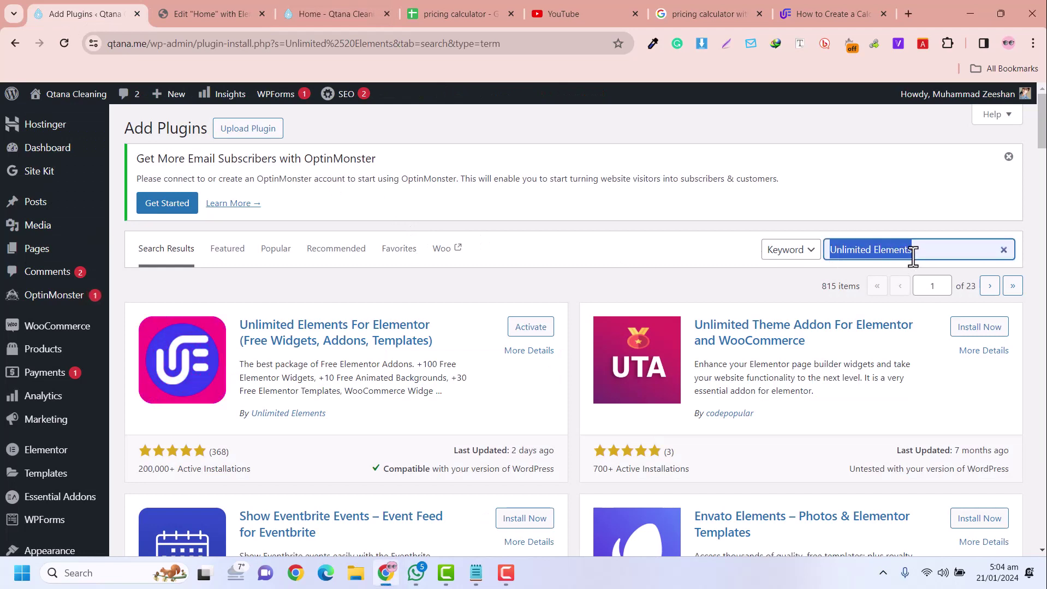
{"action": "left_click", "coordinate": [912, 255]}
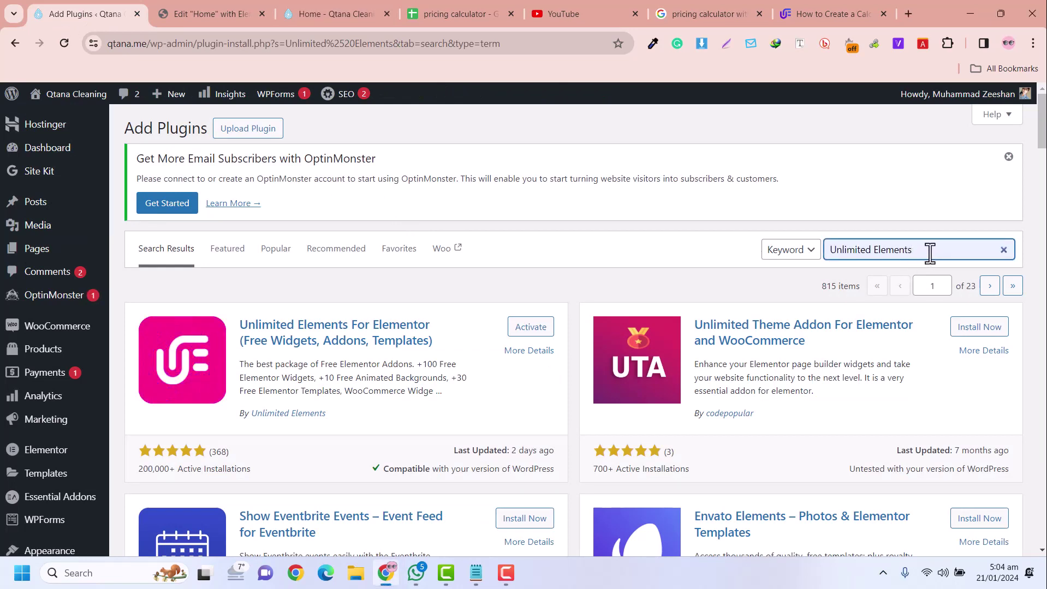
{"action": "scroll", "coordinate": [468, 272], "scroll_direction": "down", "scroll_amount": 3}
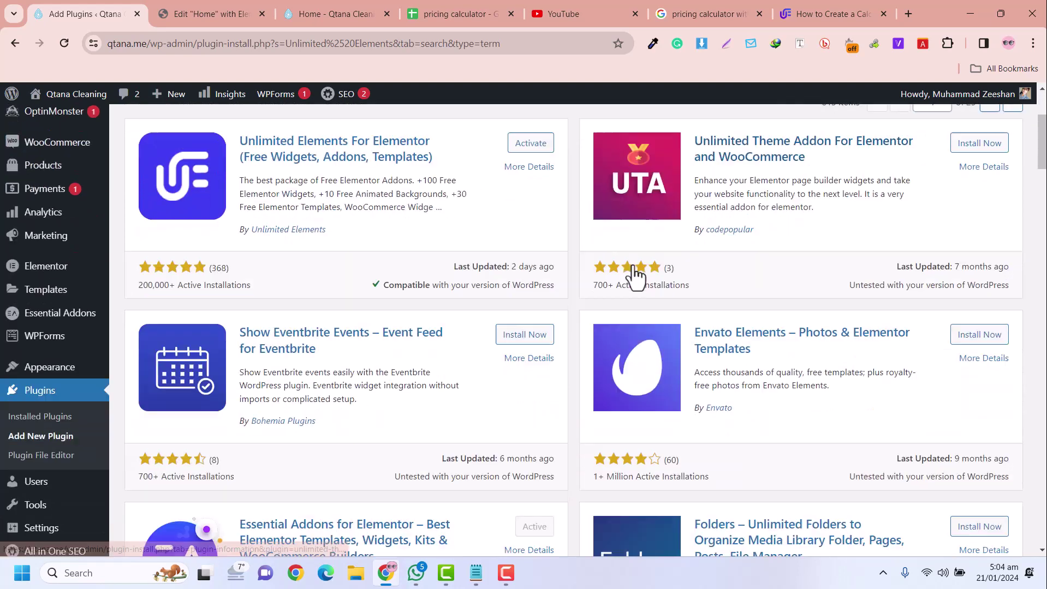
{"action": "scroll", "coordinate": [633, 279], "scroll_direction": "up", "scroll_amount": 2}
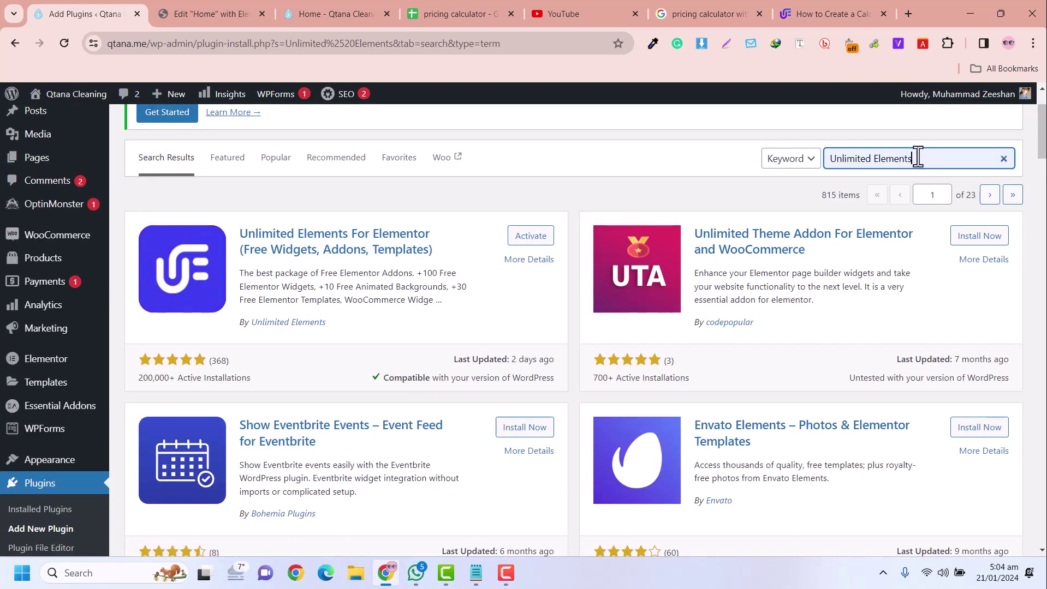
{"action": "scroll", "coordinate": [354, 265], "scroll_direction": "down", "scroll_amount": 5}
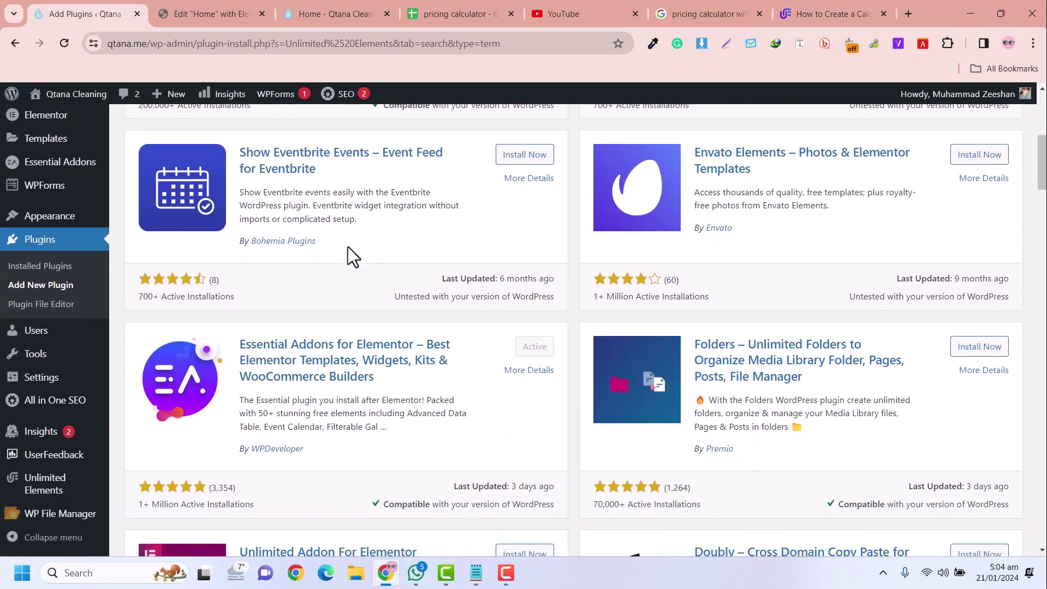
{"action": "mouse_move", "coordinate": [49, 487]}
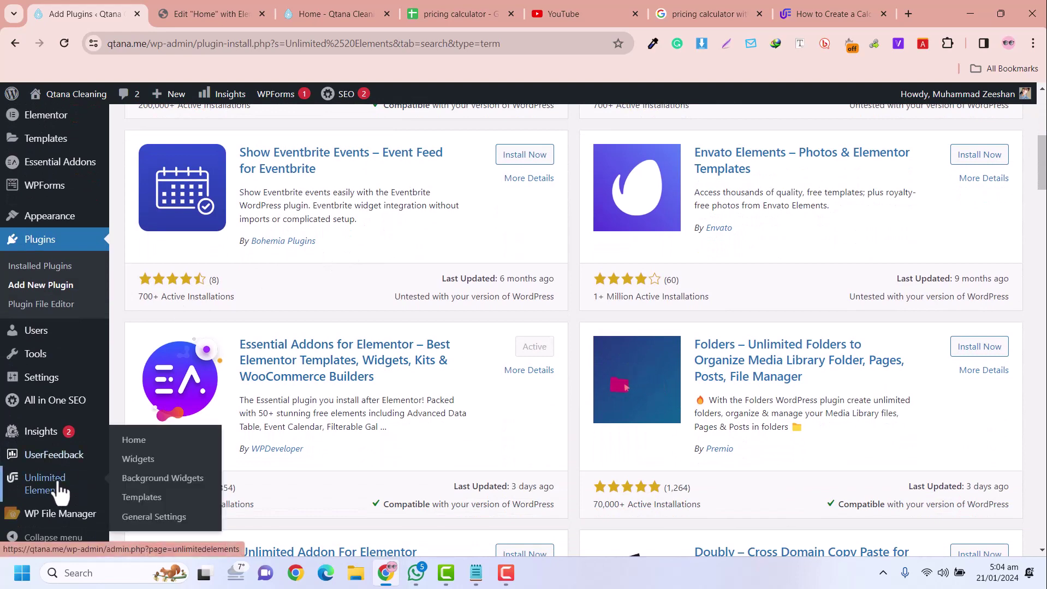
{"action": "left_click", "coordinate": [135, 460]}
- Look through the Form Builder category for the widgets needed to build a calculator
{"action": "scroll", "coordinate": [373, 316], "scroll_direction": "down", "scroll_amount": 3}
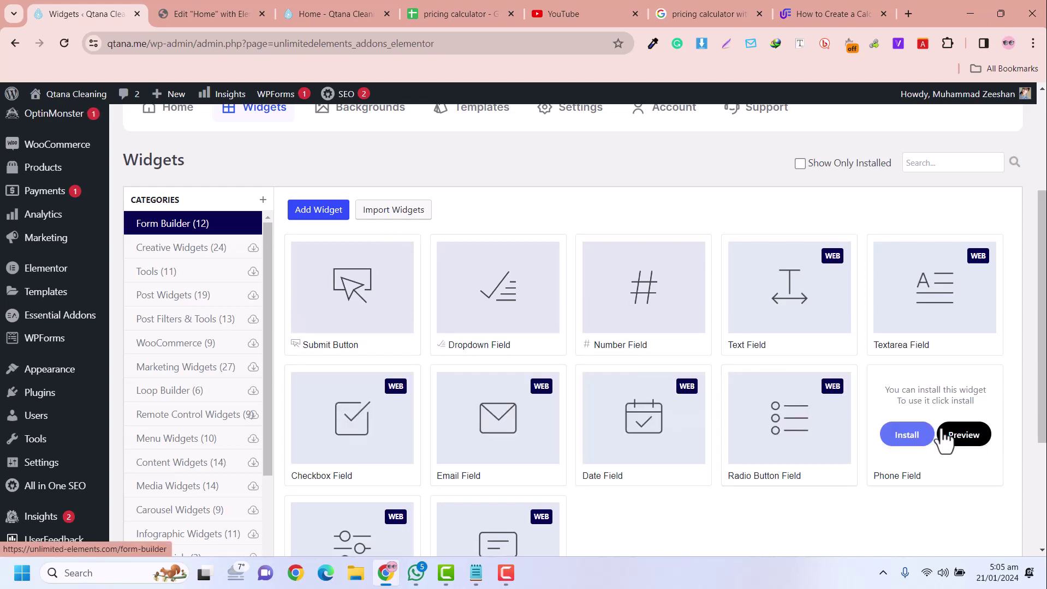
{"action": "scroll", "coordinate": [944, 440], "scroll_direction": "down", "scroll_amount": 1}
{"action": "scroll", "coordinate": [944, 439], "scroll_direction": "down", "scroll_amount": 3}
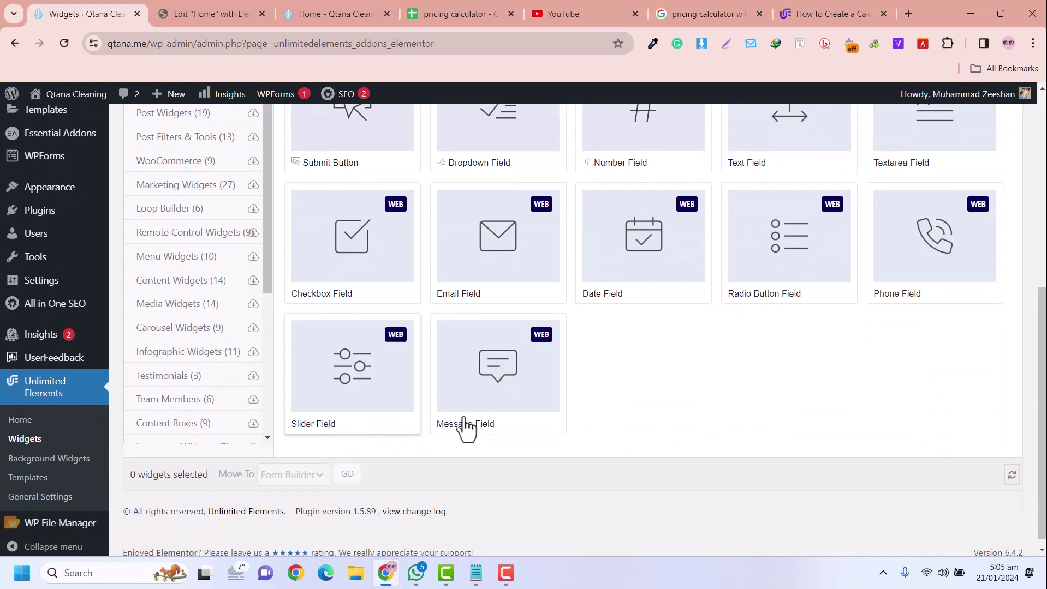
{"action": "scroll", "coordinate": [795, 381], "scroll_direction": "up", "scroll_amount": 2}
{"action": "scroll", "coordinate": [795, 381], "scroll_direction": "up", "scroll_amount": 2}
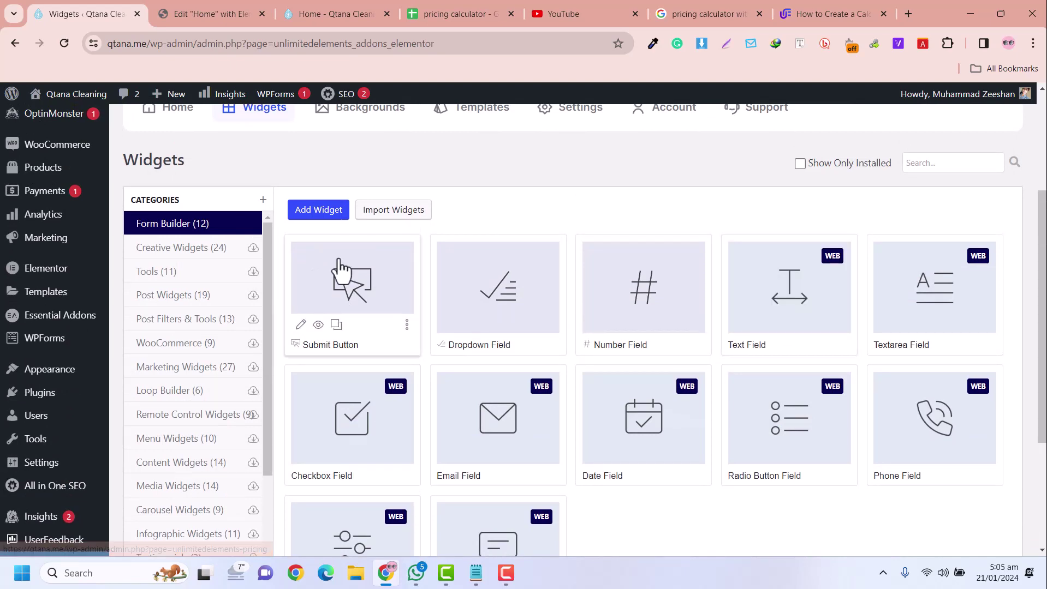
{"action": "scroll", "coordinate": [418, 258], "scroll_direction": "up", "scroll_amount": 4}
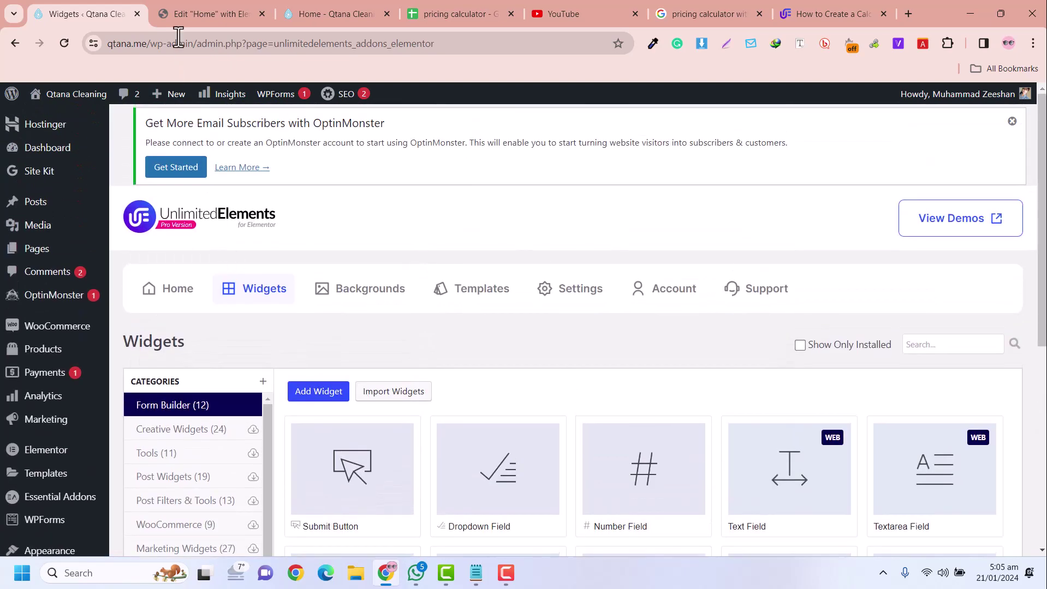
- In the Elementor editor of the Home page, add a single-column container below the "Need Help Choosing a Clean Type?" link
{"action": "left_click", "coordinate": [180, 16]}
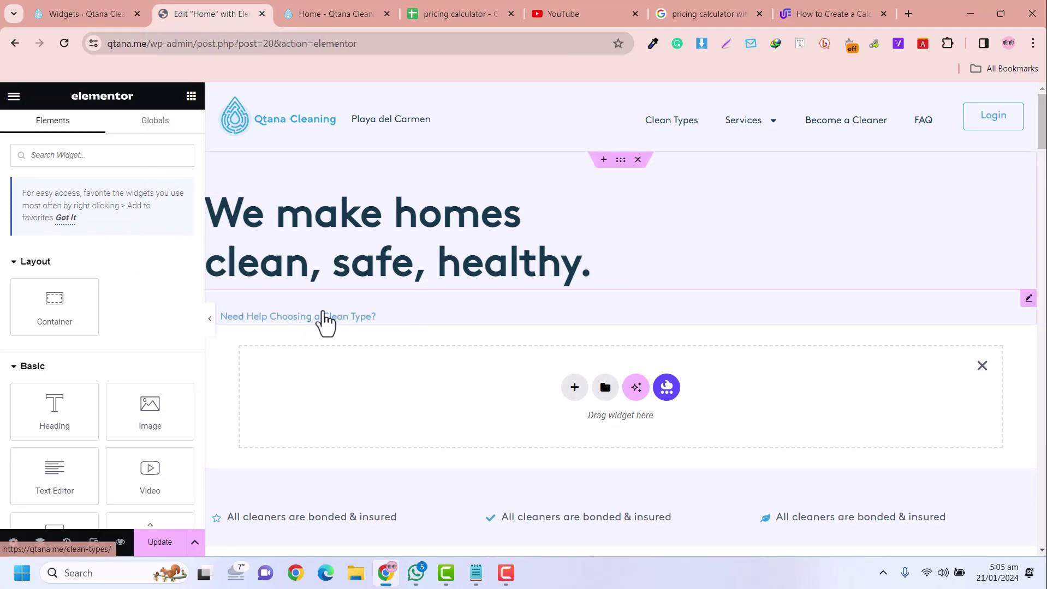
{"action": "scroll", "coordinate": [467, 274], "scroll_direction": "down", "scroll_amount": 2}
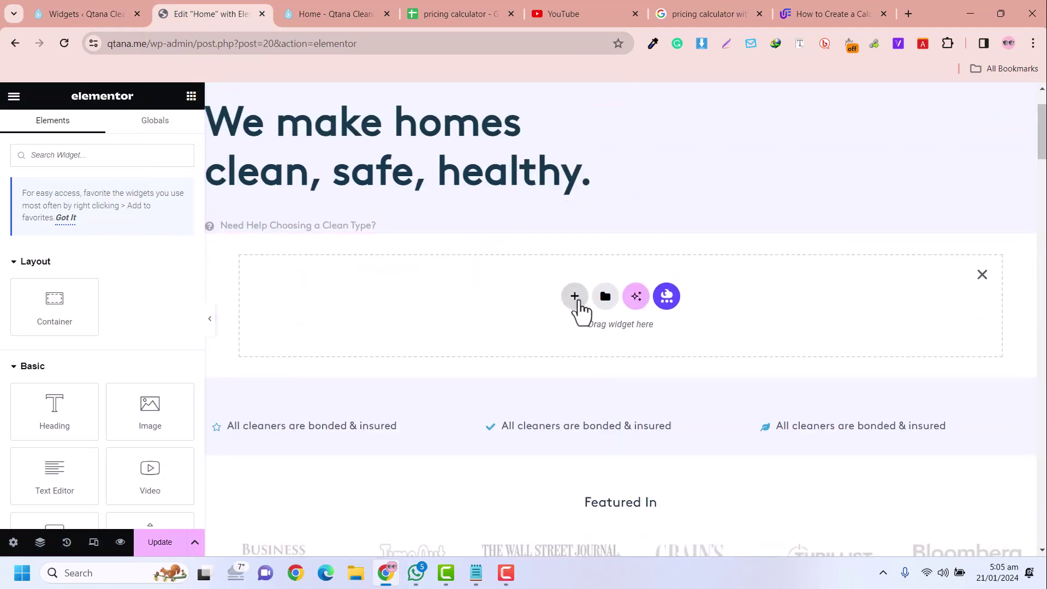
{"action": "left_click", "coordinate": [574, 298]}
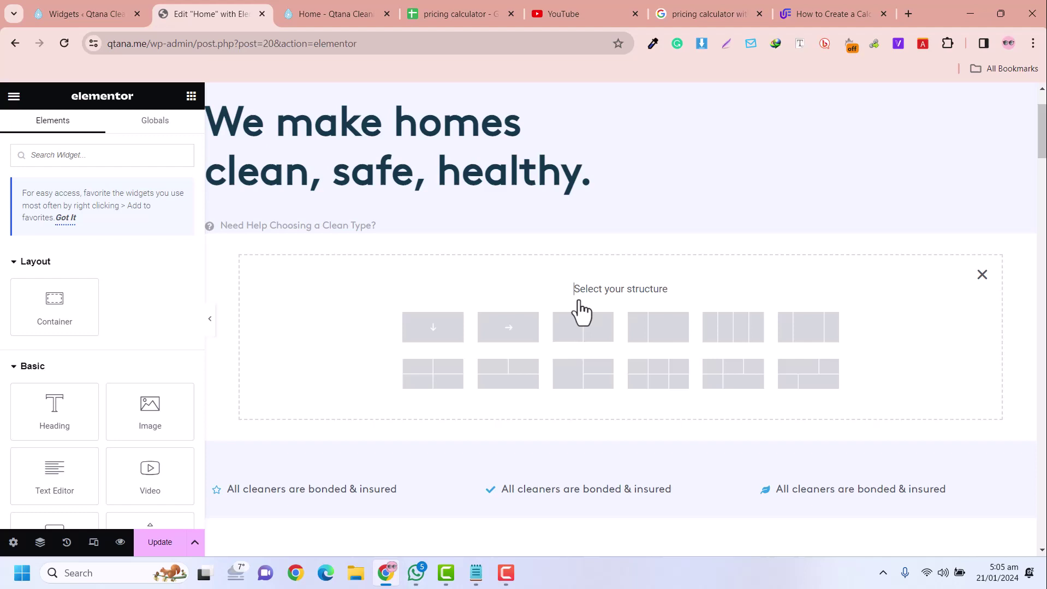
{"action": "left_click", "coordinate": [420, 331]}
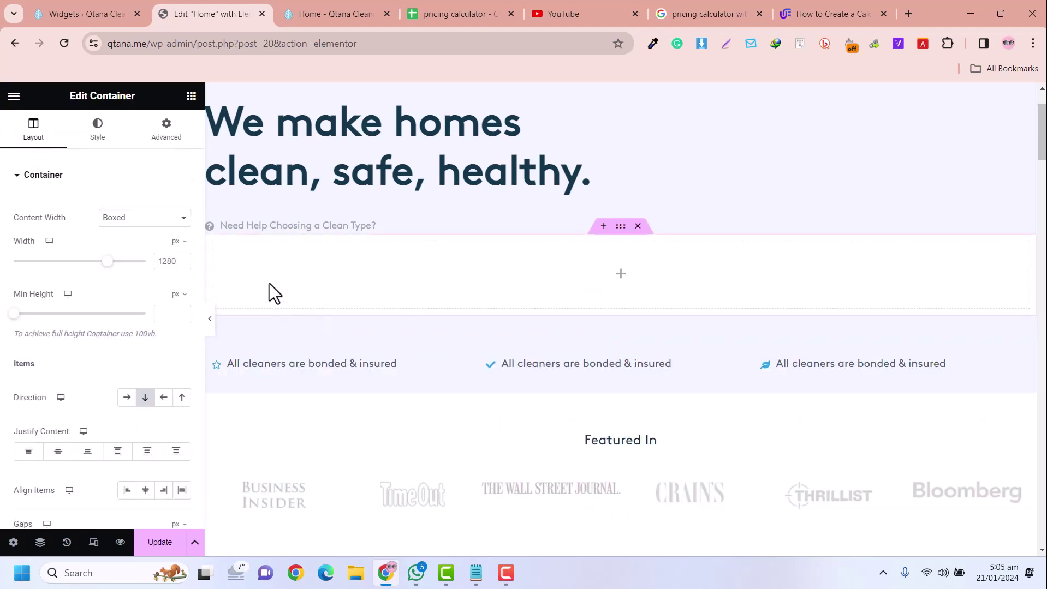
- Find the Dropdown Field widget and place it in the new empty container
{"action": "left_click", "coordinate": [191, 96]}
{"action": "type", "text": "drc"}
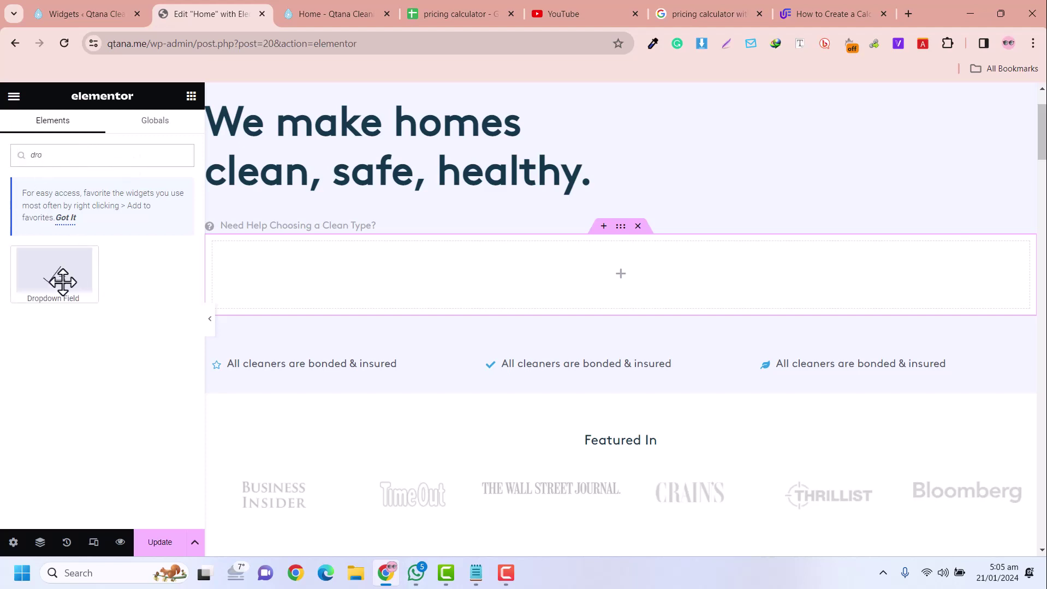
{"action": "left_click_drag", "start_coordinate": [63, 280], "coordinate": [454, 283]}
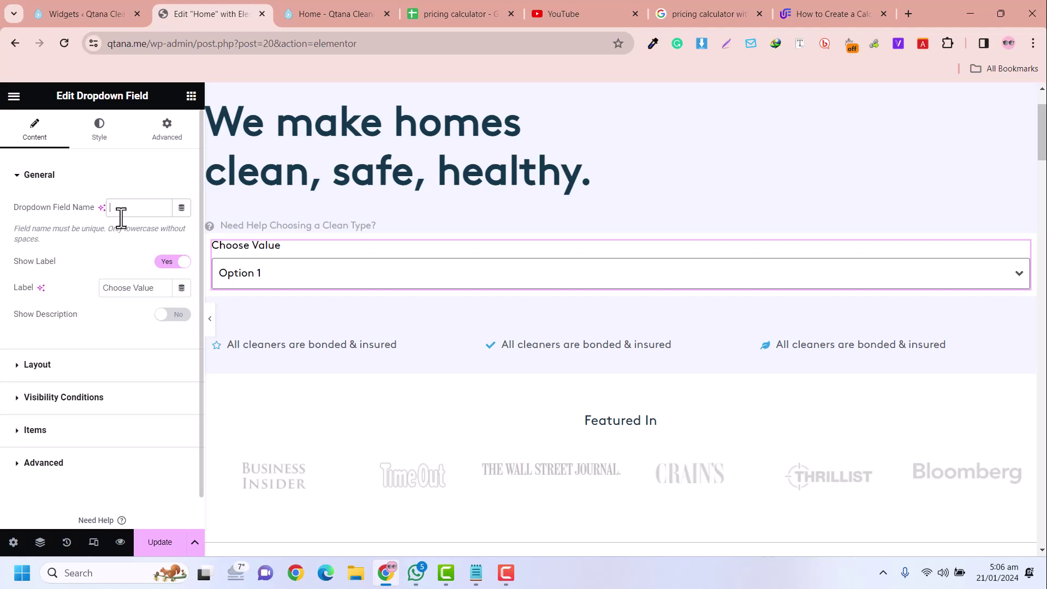
- Name the dropdown field "type" and set its label to "Service Types"
{"action": "type", "text": "type"}
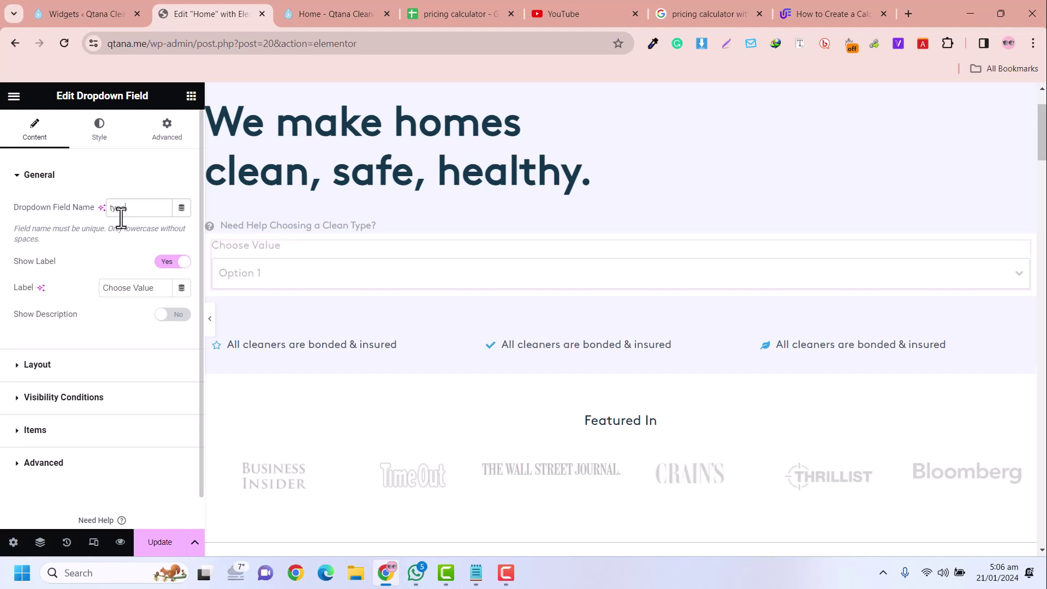
{"action": "triple_click", "coordinate": [144, 298]}
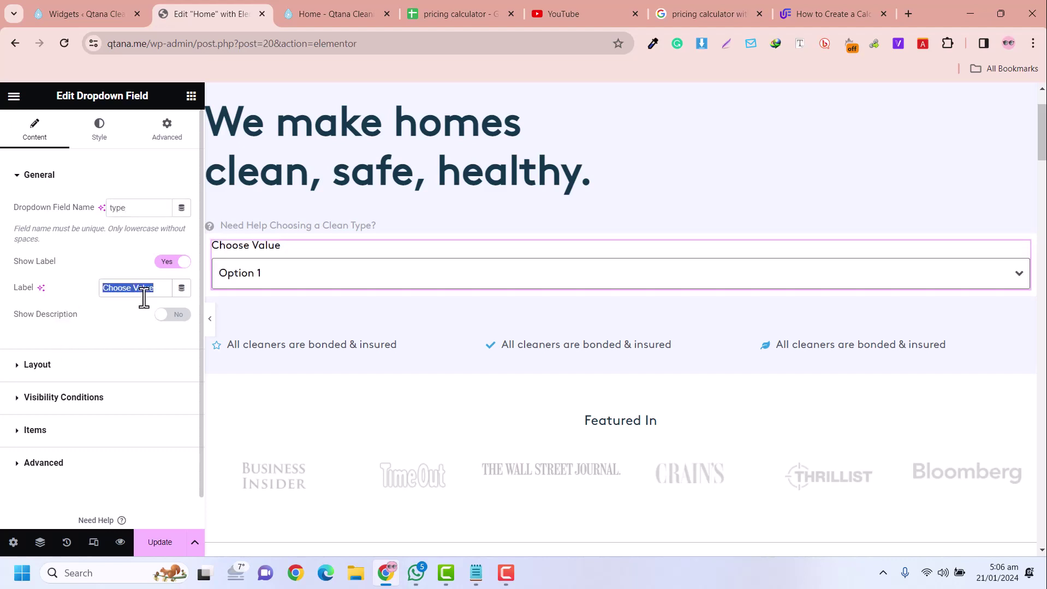
{"action": "type", "text": "s"}
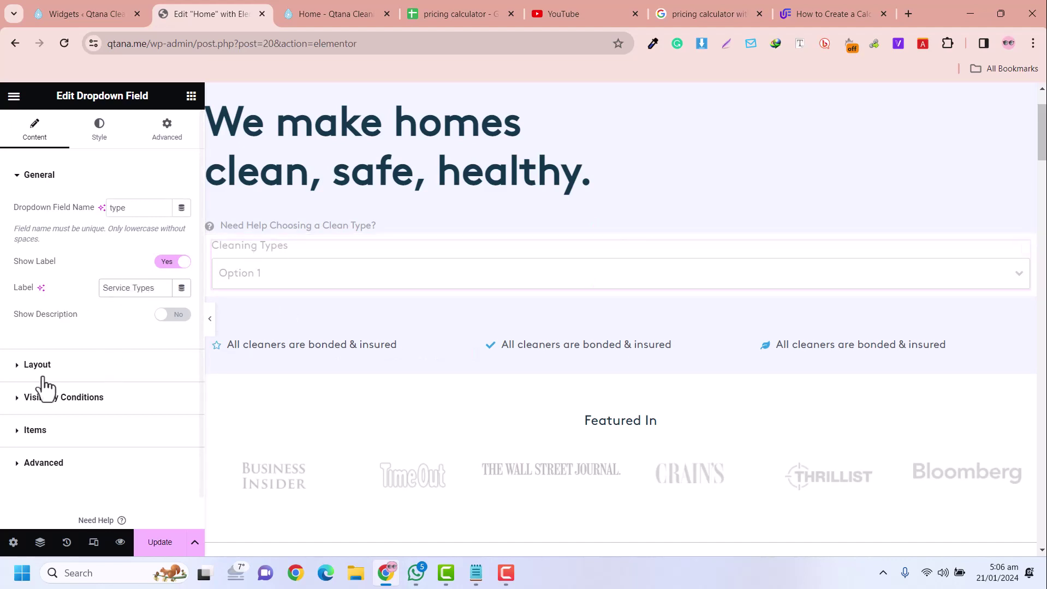
- Change the dropdown's first item to the title "Regular" with a dropdown value of 600
{"action": "left_click", "coordinate": [57, 431]}
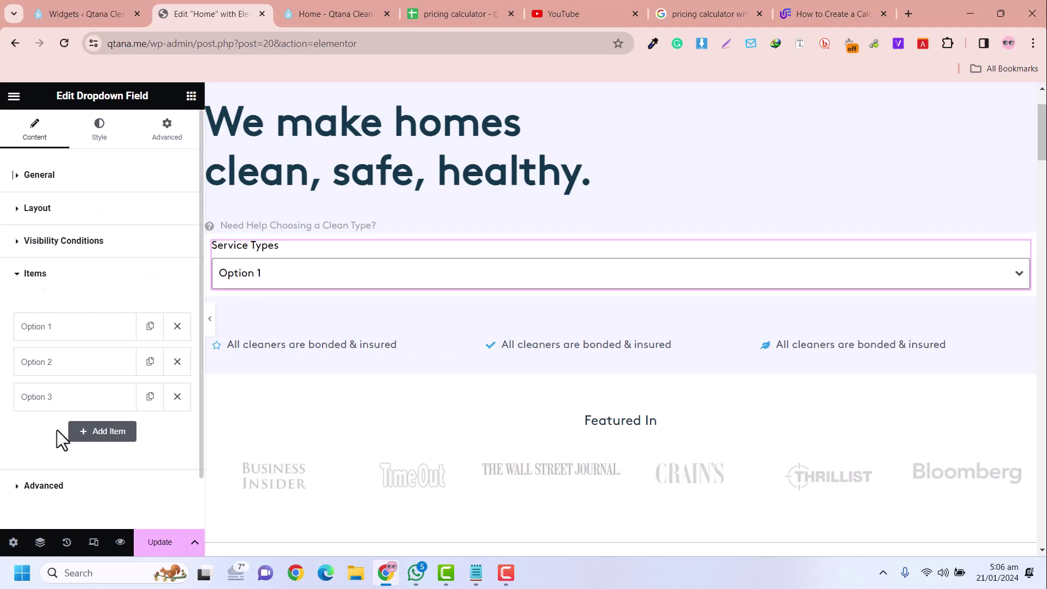
{"action": "left_click", "coordinate": [53, 333]}
{"action": "key", "text": "ctrl+4"}
{"action": "left_click", "coordinate": [216, 5]}
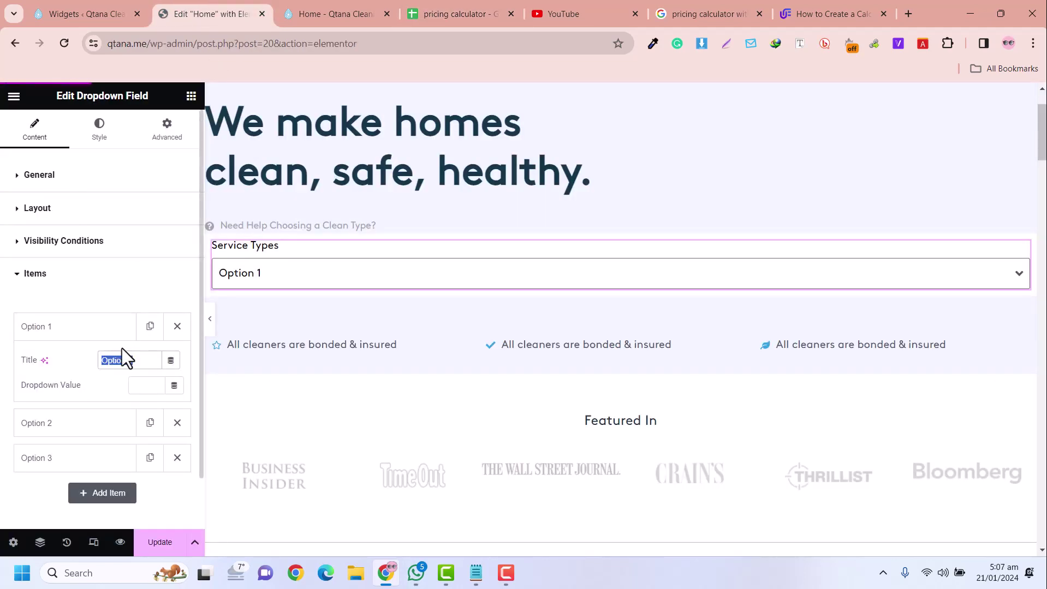
{"action": "type", "text": "Regular"}
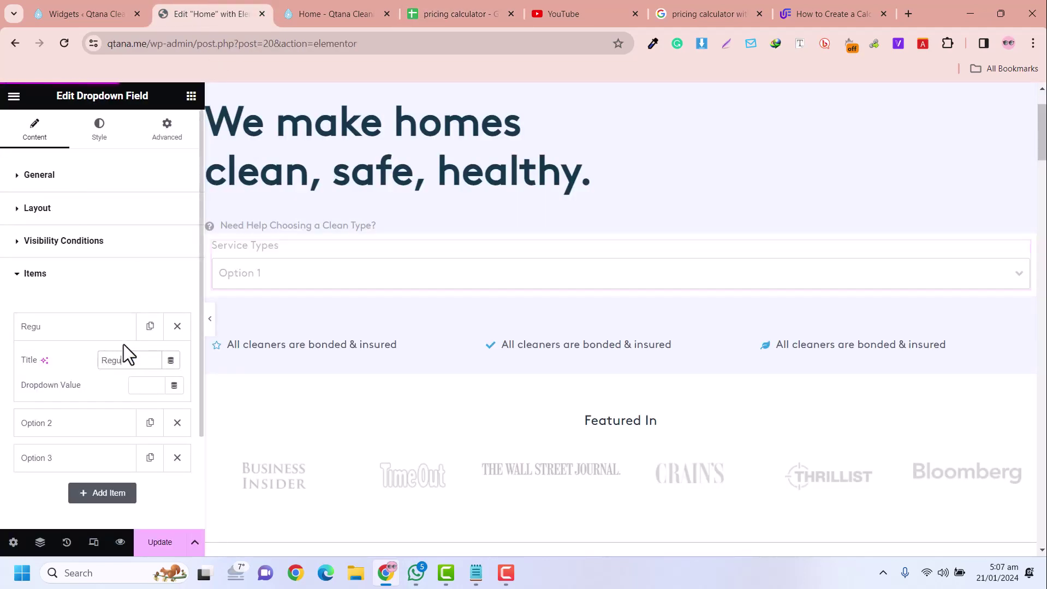
{"action": "left_click", "coordinate": [144, 385]}
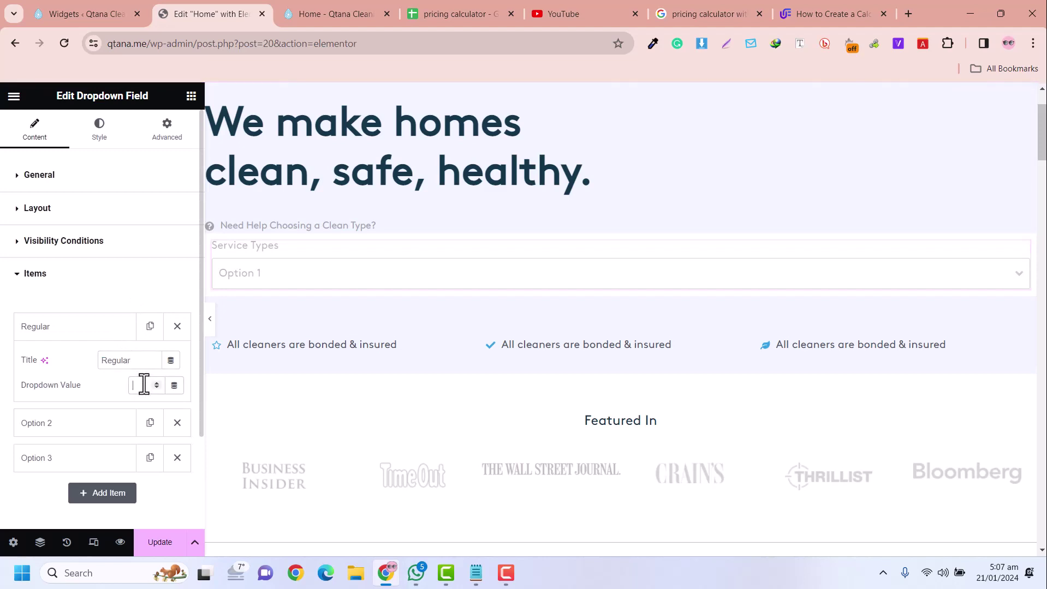
{"action": "type", "text": "600"}
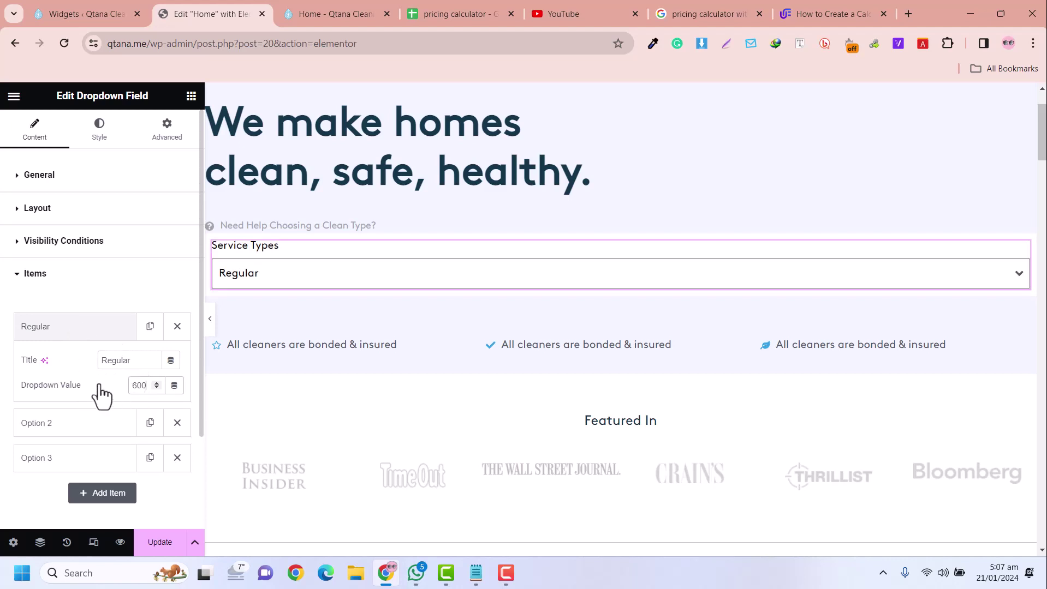
- Change the dropdown's second item to the title "Deep" and enter its dropdown value from the price notes
{"action": "left_click", "coordinate": [68, 333]}
{"action": "left_click", "coordinate": [71, 365]}
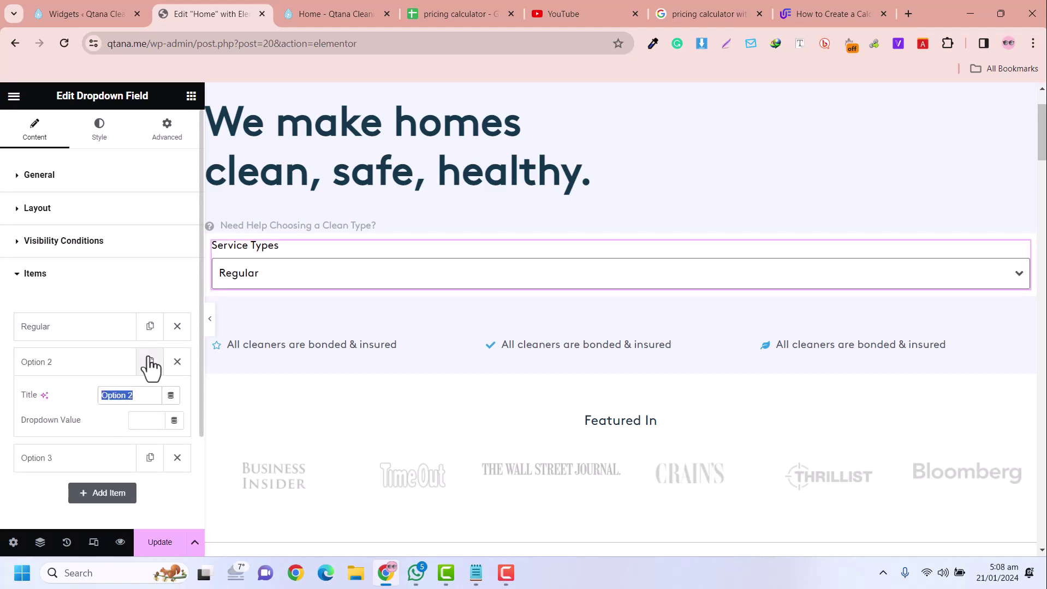
{"action": "type", "text": "Deep"}
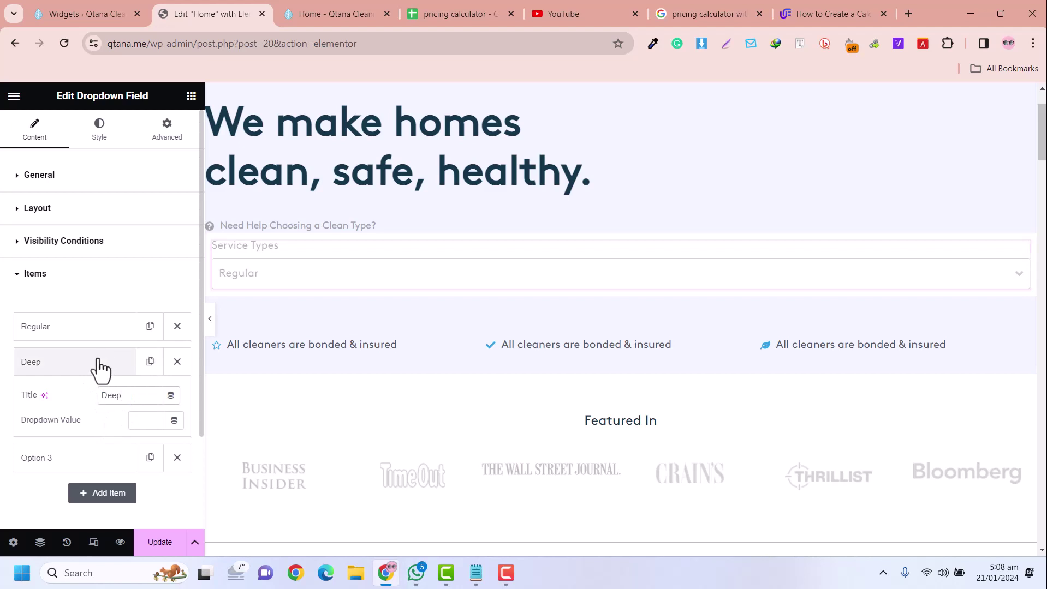
{"action": "left_click", "coordinate": [156, 423]}
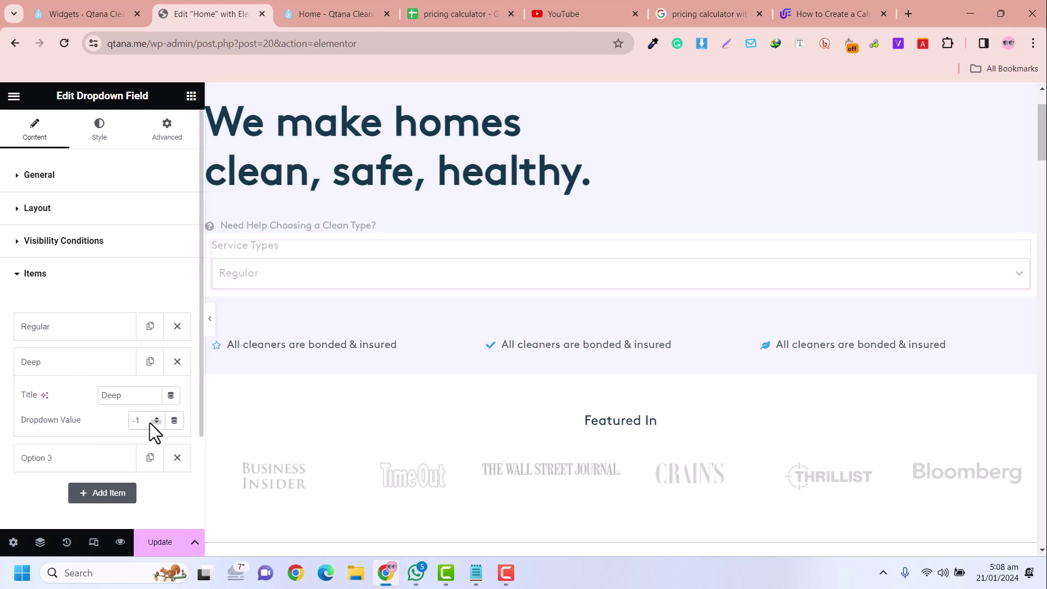
{"action": "key", "text": "alt+Tab"}
{"action": "key", "text": "alt+Tab"}
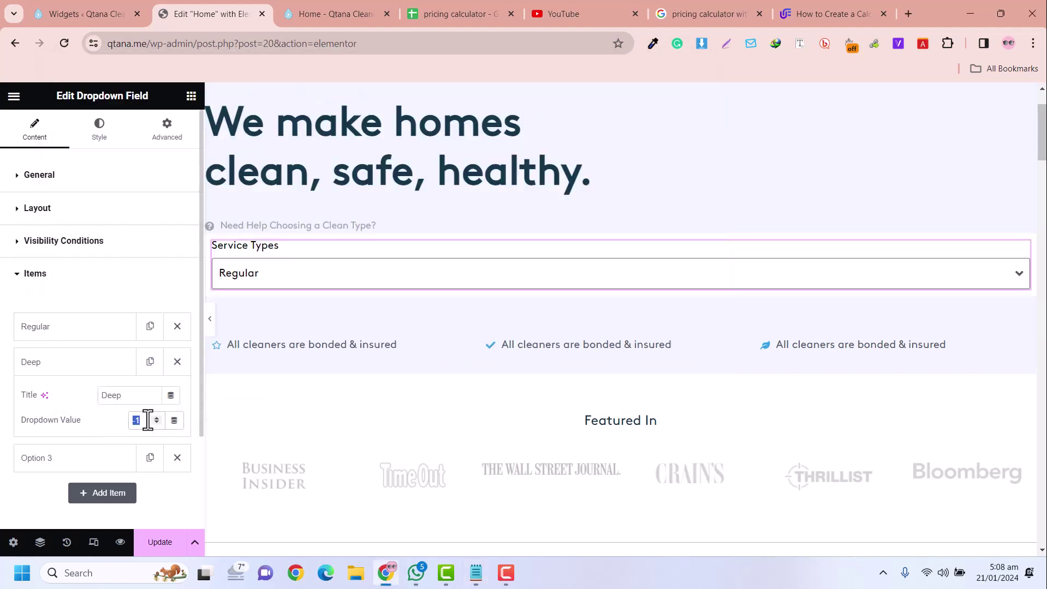
{"action": "left_click", "coordinate": [84, 362]}
- Change the third dropdown item's title to "MoveIn", taken from the price list in the text notes
{"action": "left_click", "coordinate": [58, 397]}
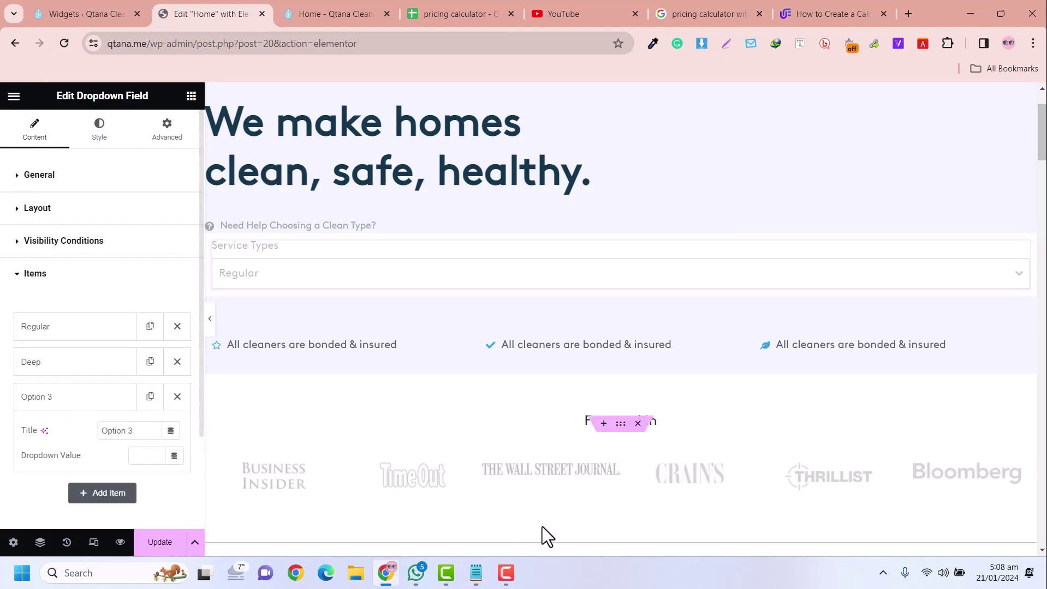
{"action": "key", "text": "alt+Tab"}
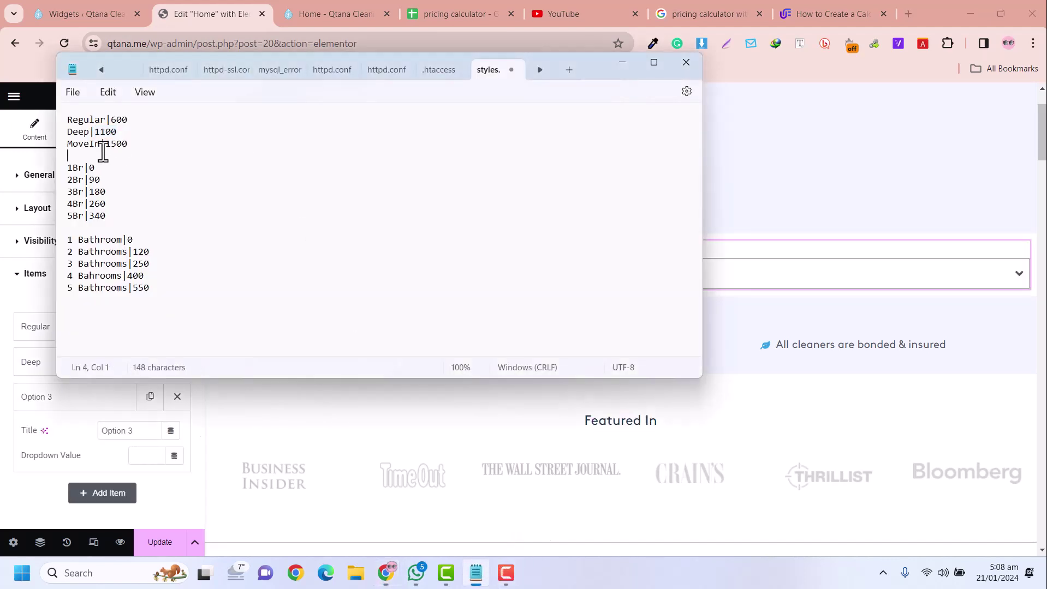
{"action": "left_click_drag", "start_coordinate": [95, 144], "coordinate": [68, 144]}
{"action": "left_click", "coordinate": [79, 144]}
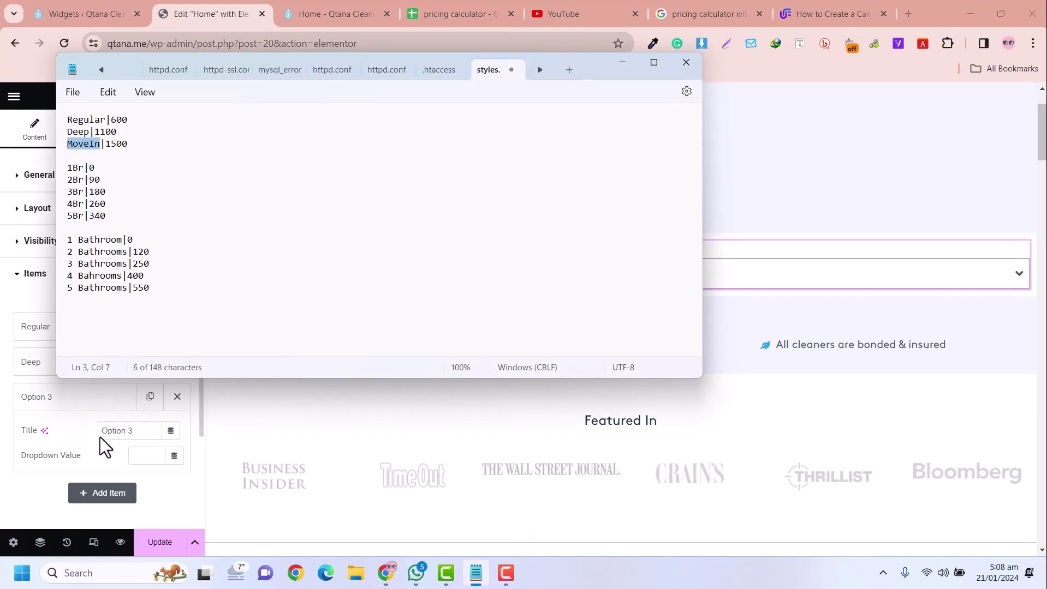
{"action": "left_click", "coordinate": [124, 432]}
{"action": "triple_click", "coordinate": [127, 435]}
{"action": "type", "text": "MoveIn"}
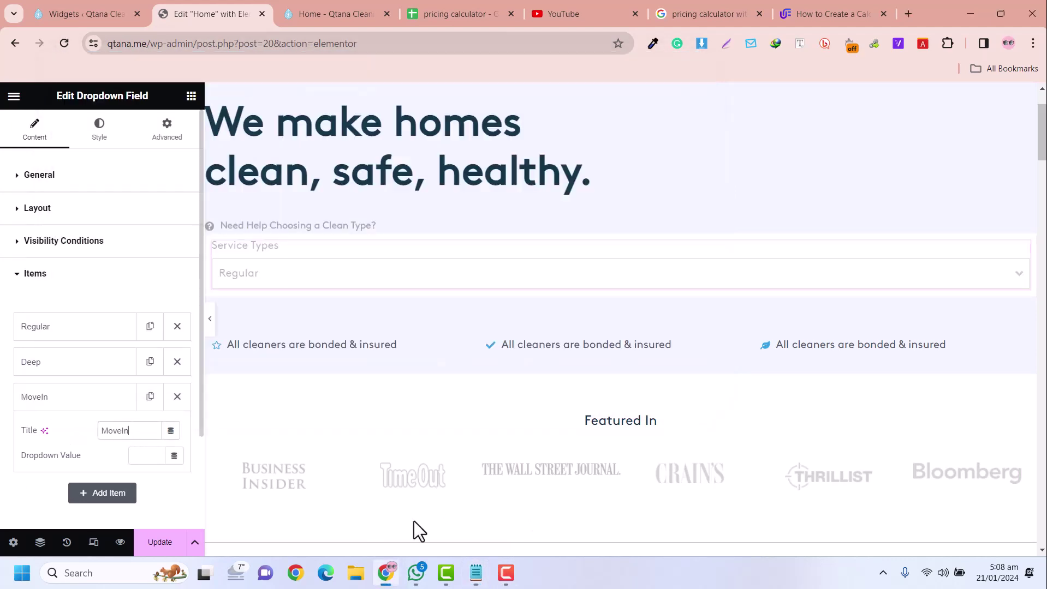
- Copy 1500 from the price notes and set it as the MoveIn item's dropdown value
{"action": "left_click", "coordinate": [476, 573]}
{"action": "left_click_drag", "start_coordinate": [105, 144], "coordinate": [168, 154]}
{"action": "key", "text": "ctrl+c"}
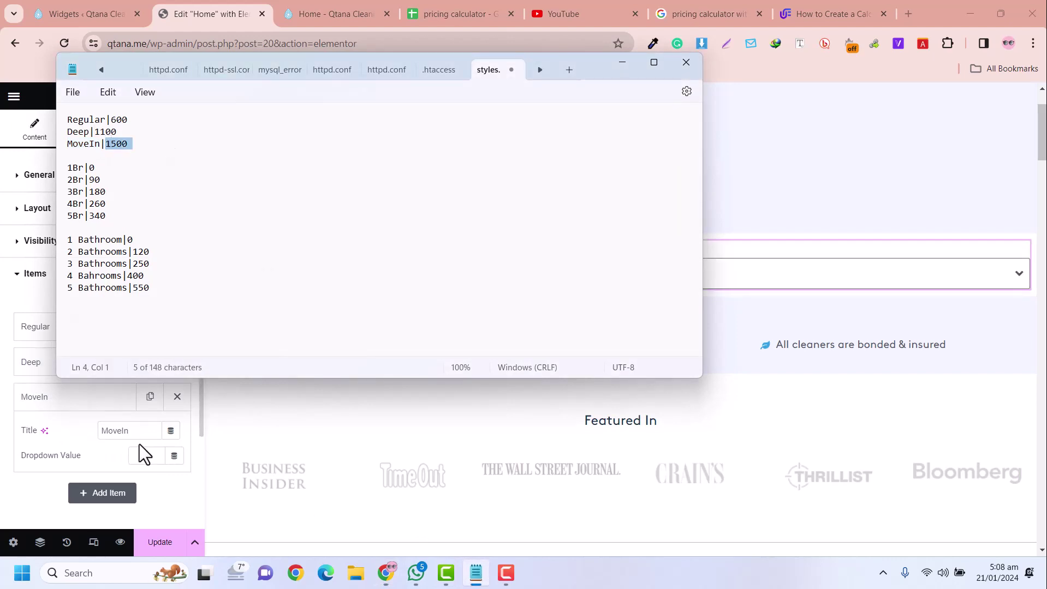
{"action": "left_click", "coordinate": [146, 457]}
{"action": "key", "text": "ctrl+v"}
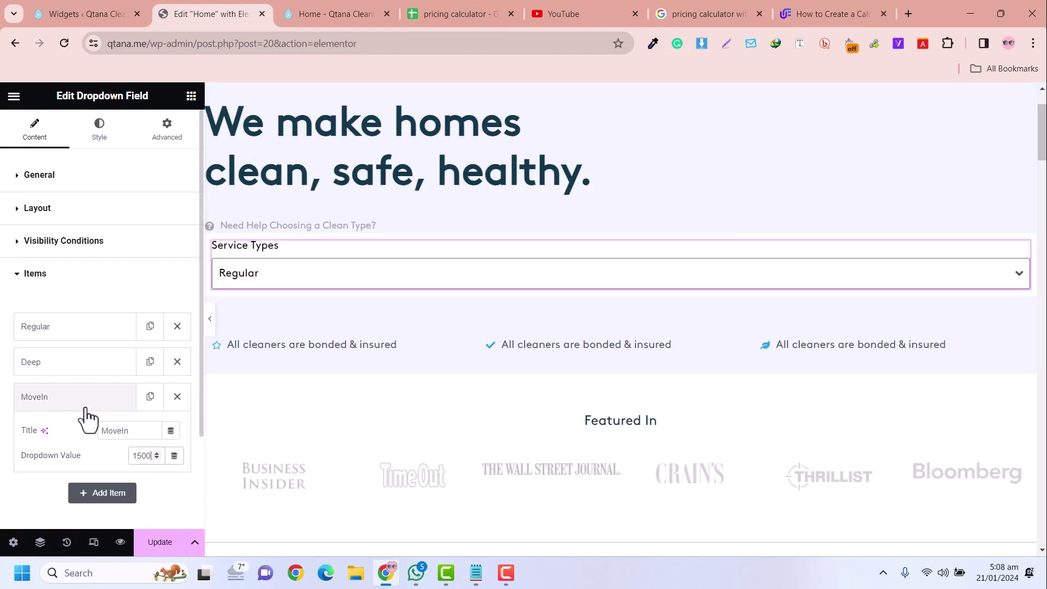
{"action": "left_click", "coordinate": [76, 400]}
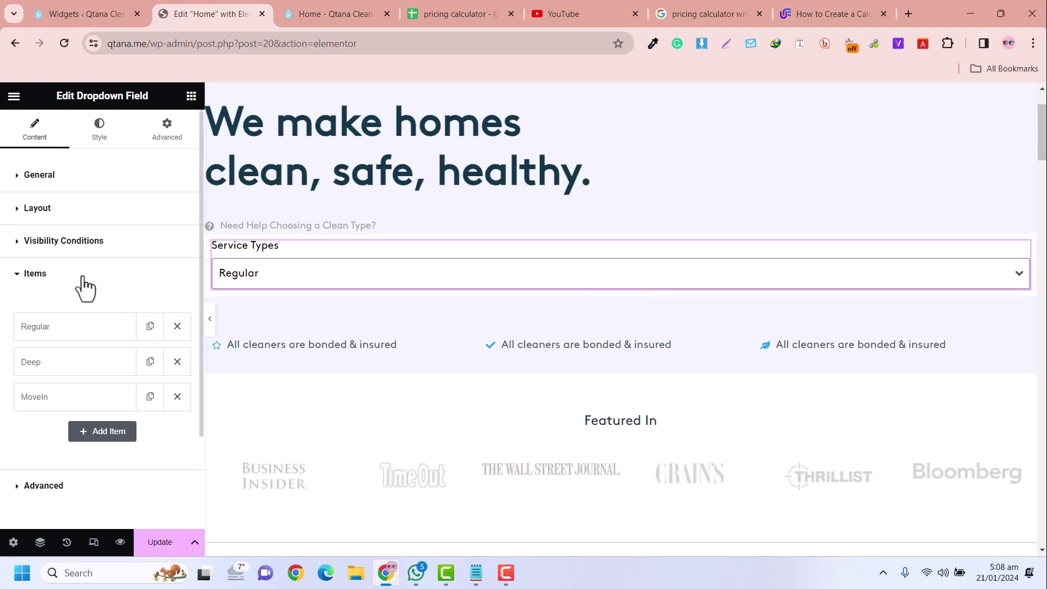
- Hide the dropdown field's label and add an item titled "Service Type" as the first option, leaving its value empty
{"action": "left_click", "coordinate": [20, 175]}
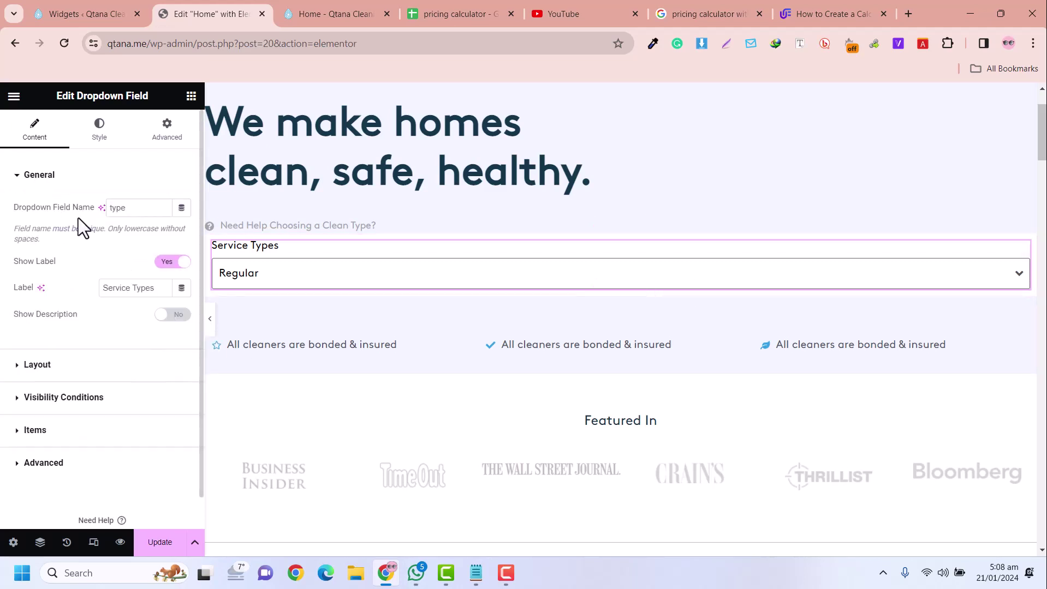
{"action": "left_click", "coordinate": [161, 265]}
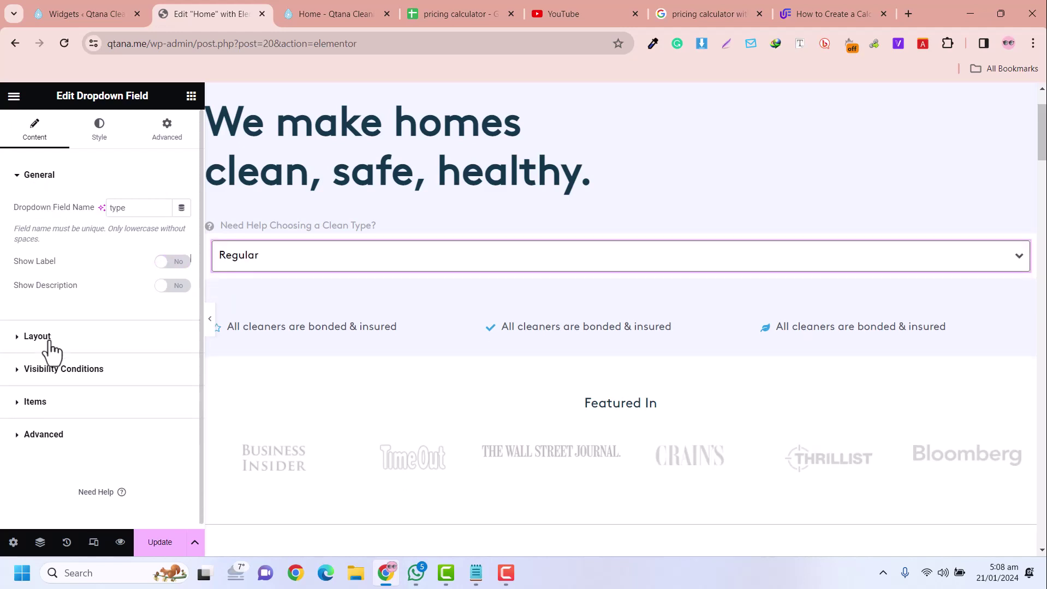
{"action": "left_click", "coordinate": [35, 403]}
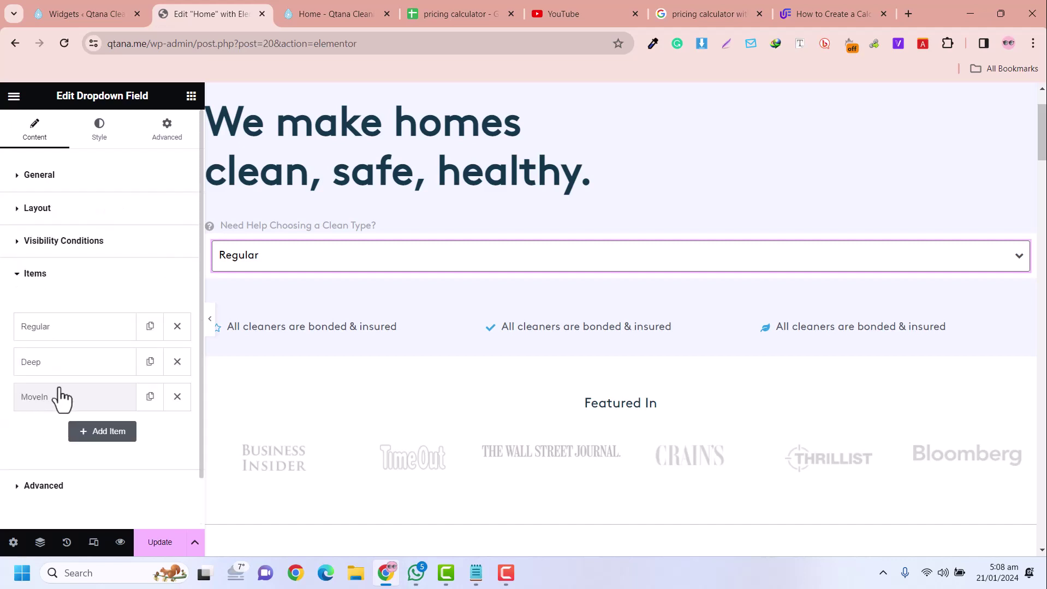
{"action": "left_click", "coordinate": [97, 443]}
{"action": "left_click_drag", "start_coordinate": [67, 437], "coordinate": [56, 339]}
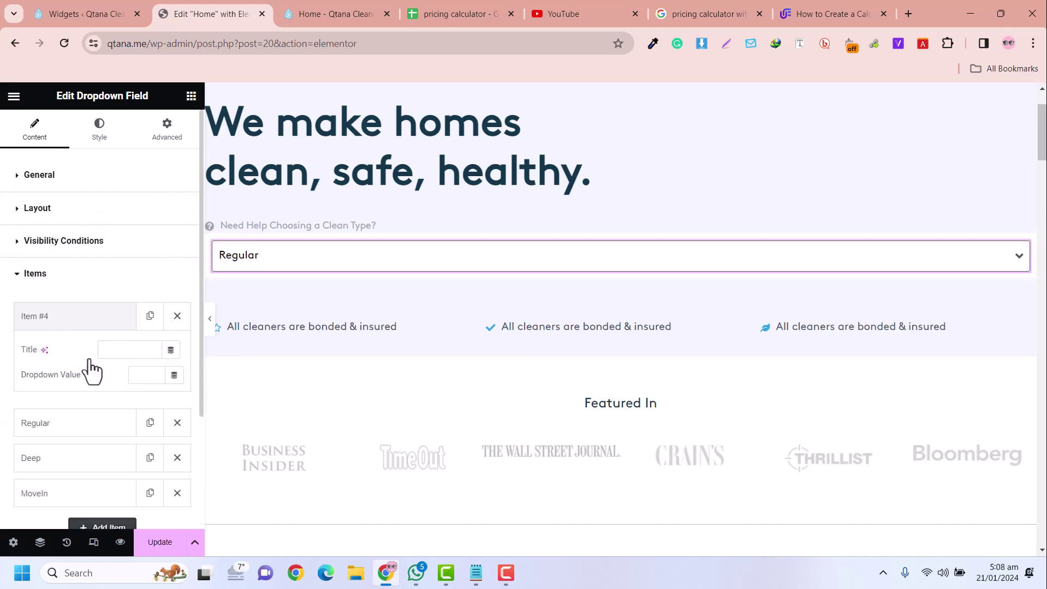
{"action": "left_click", "coordinate": [84, 329]}
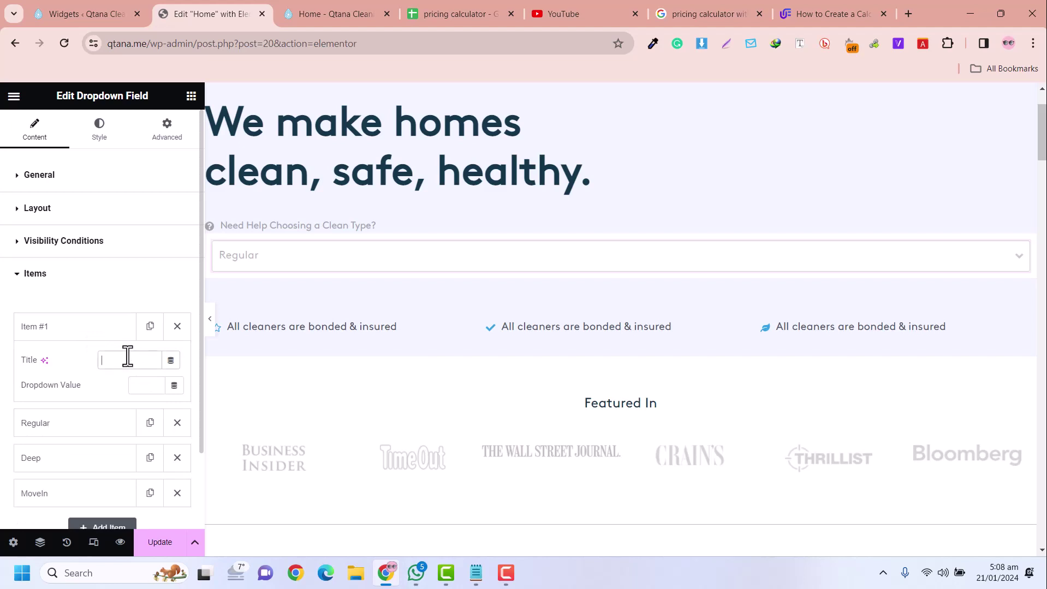
{"action": "type", "text": "Service Type"}
{"action": "left_click", "coordinate": [137, 386]}
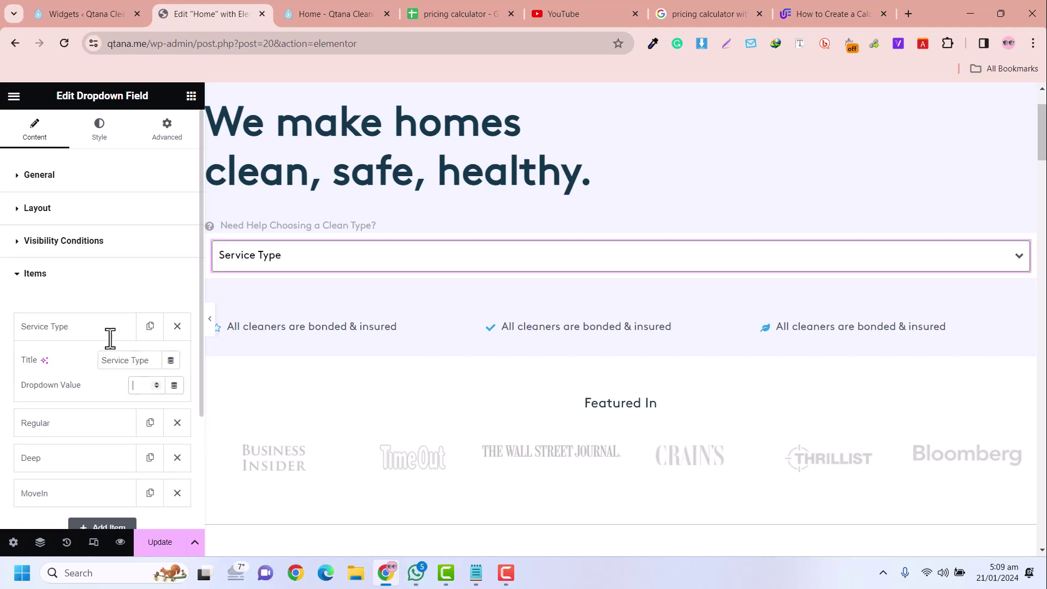
{"action": "left_click", "coordinate": [330, 266]}
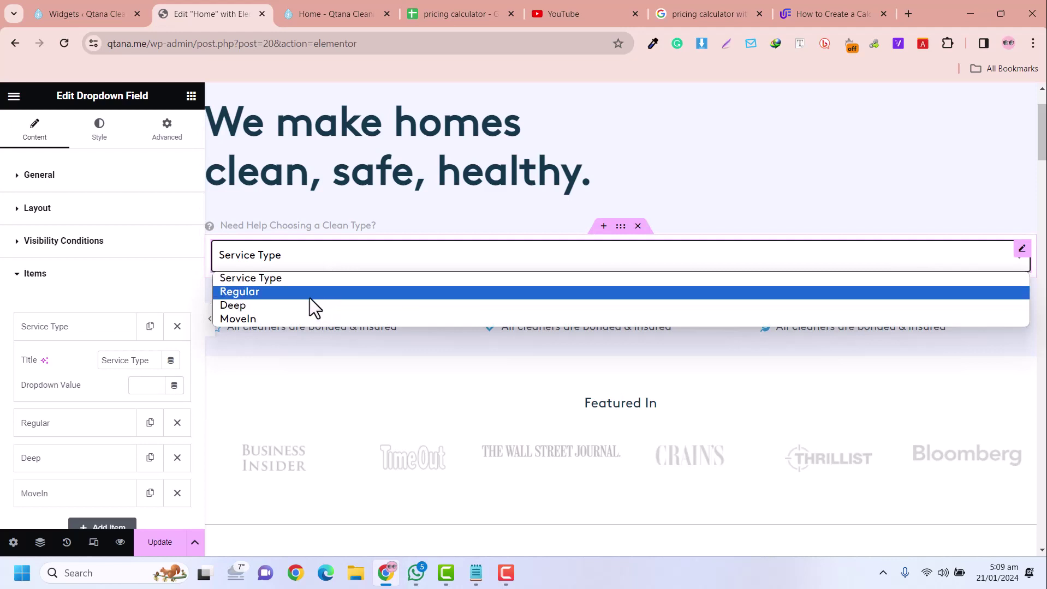
- Look through the dropdown field's general, layout, items and advanced settings for a way to control its width
{"action": "left_click", "coordinate": [19, 276]}
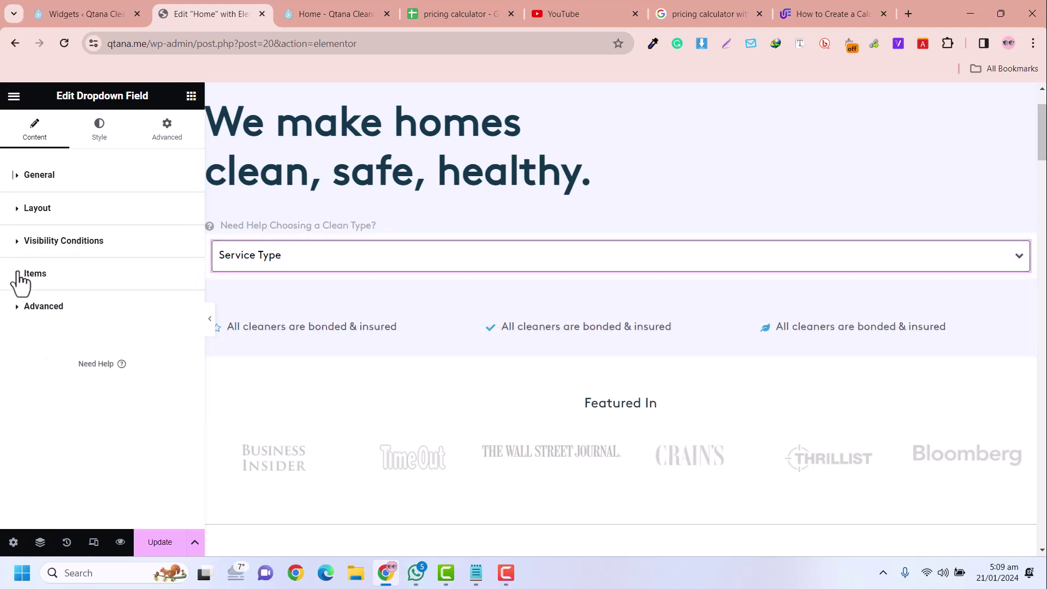
{"action": "left_click", "coordinate": [24, 217]}
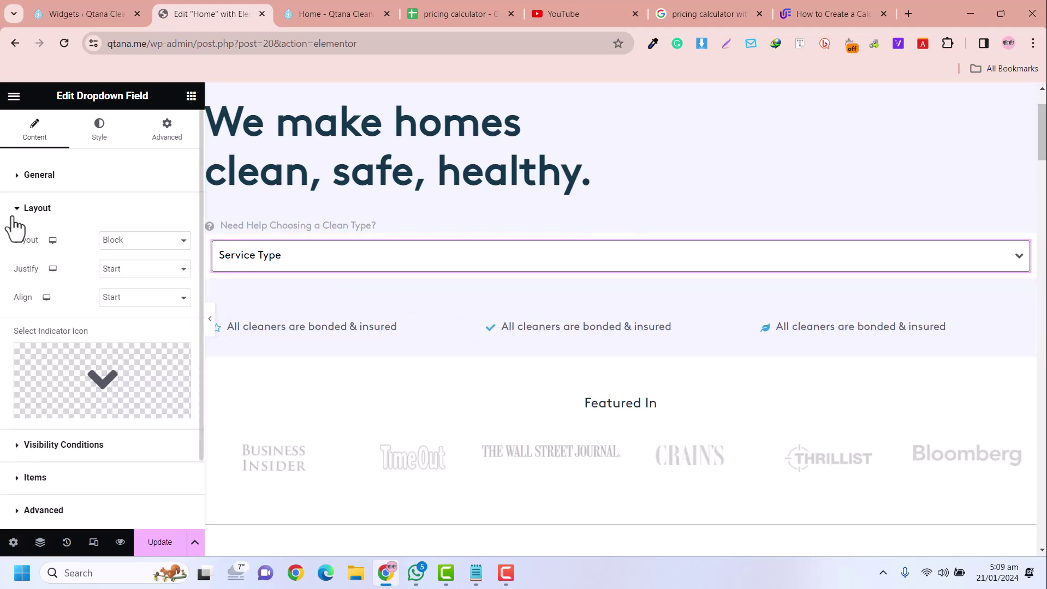
{"action": "left_click", "coordinate": [17, 214]}
{"action": "left_click", "coordinate": [37, 246]}
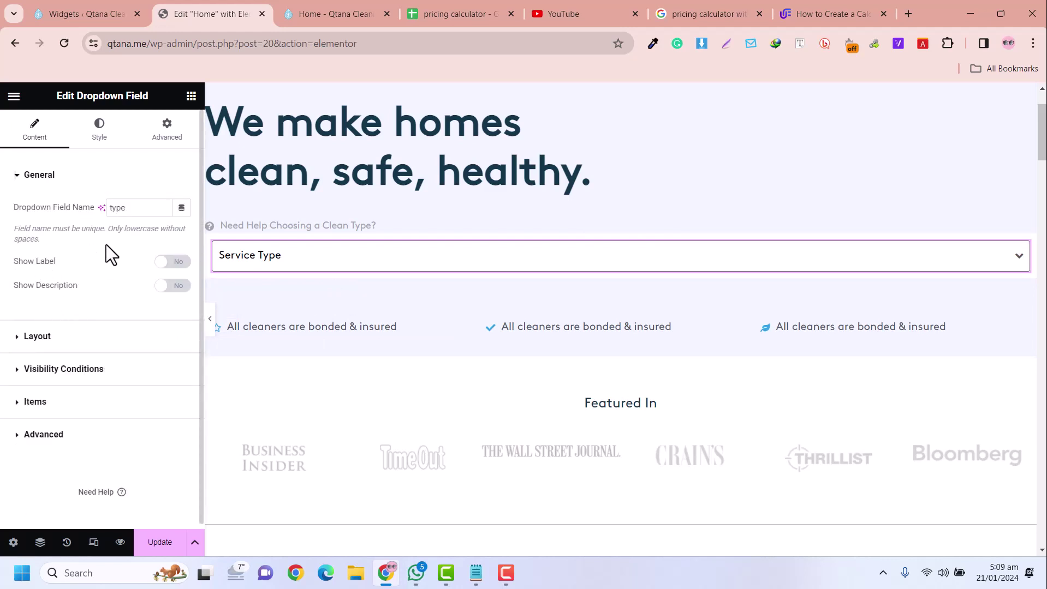
{"action": "left_click", "coordinate": [44, 336]}
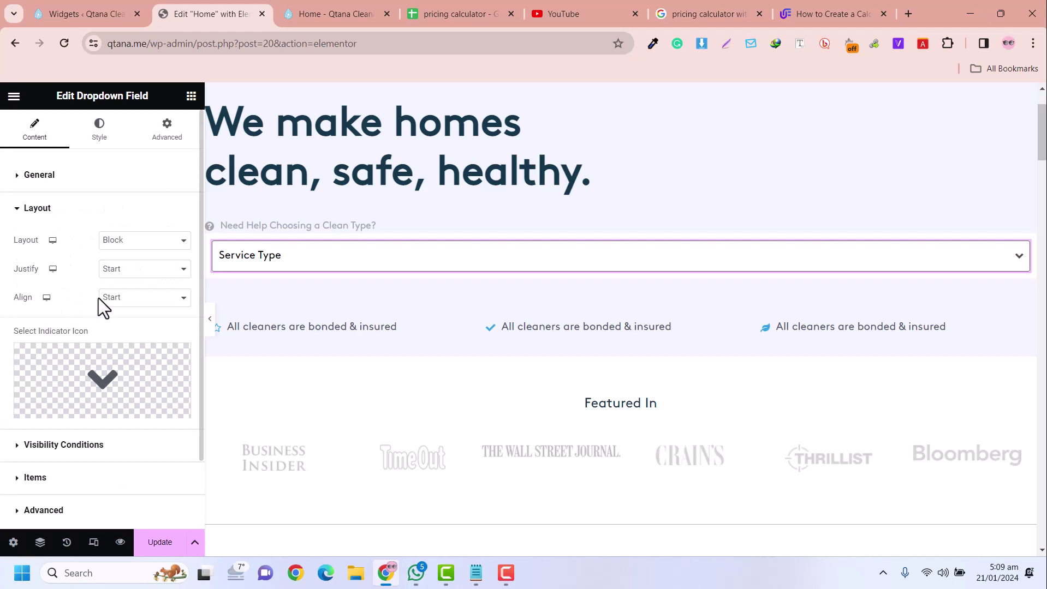
{"action": "scroll", "coordinate": [99, 308], "scroll_direction": "down", "scroll_amount": 2}
{"action": "scroll", "coordinate": [108, 434], "scroll_direction": "up", "scroll_amount": 2}
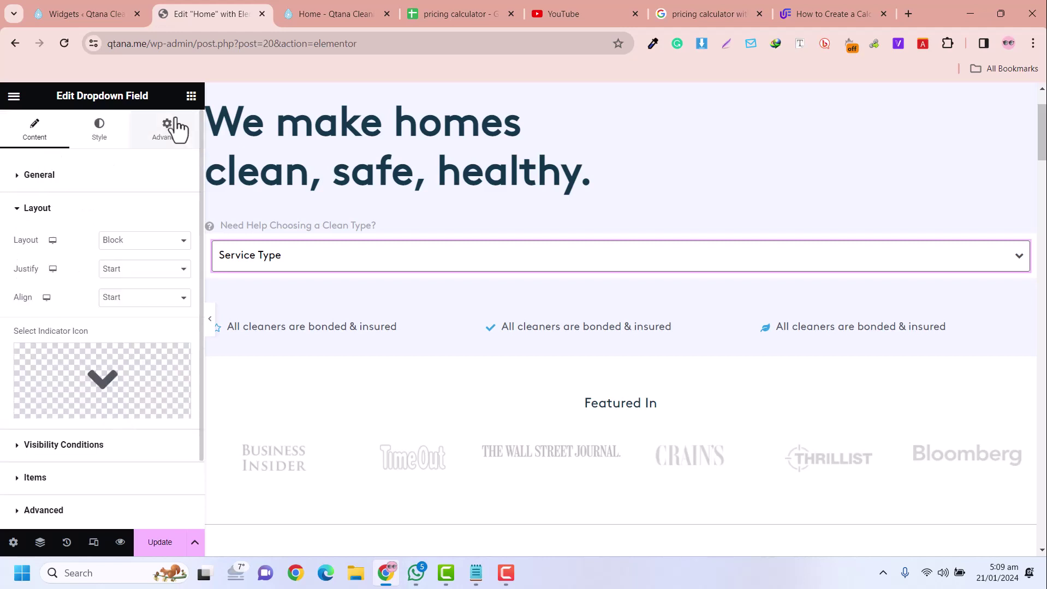
{"action": "left_click", "coordinate": [322, 257]}
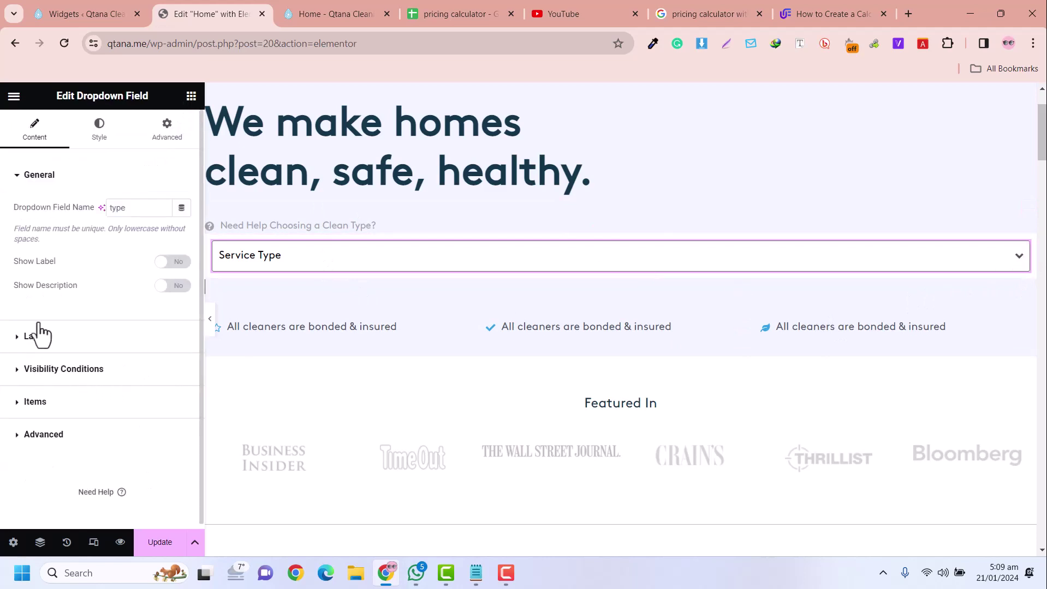
{"action": "left_click", "coordinate": [38, 338]}
{"action": "scroll", "coordinate": [49, 344], "scroll_direction": "down", "scroll_amount": 2}
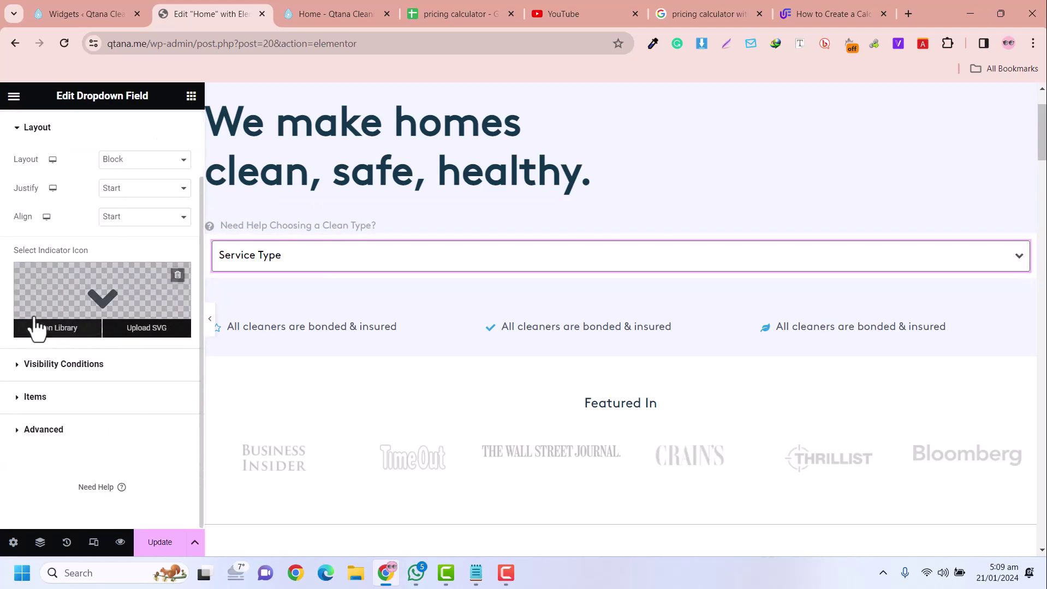
{"action": "left_click", "coordinate": [34, 400]}
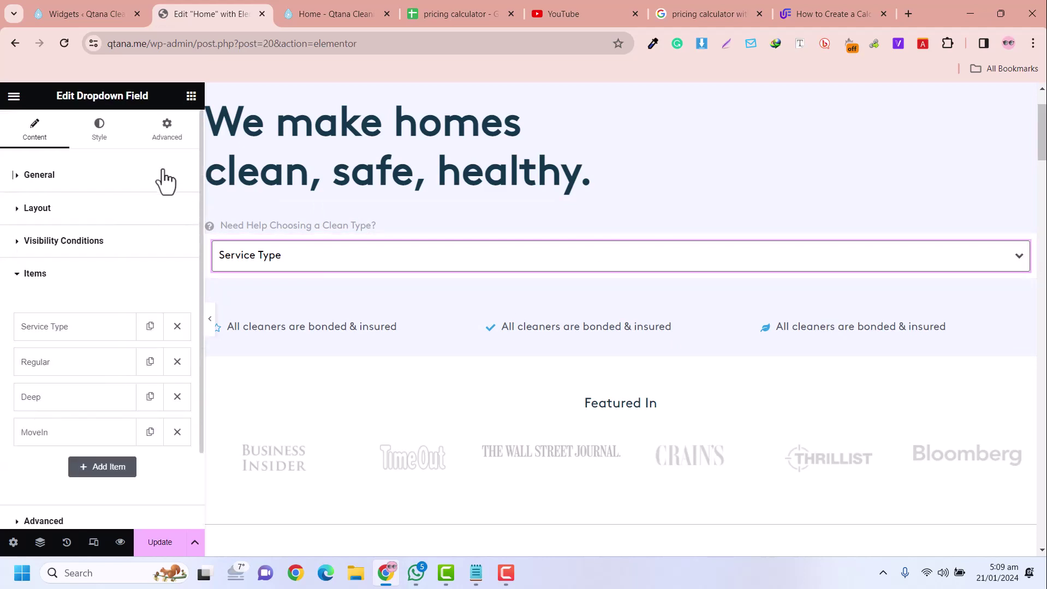
{"action": "left_click", "coordinate": [167, 131]}
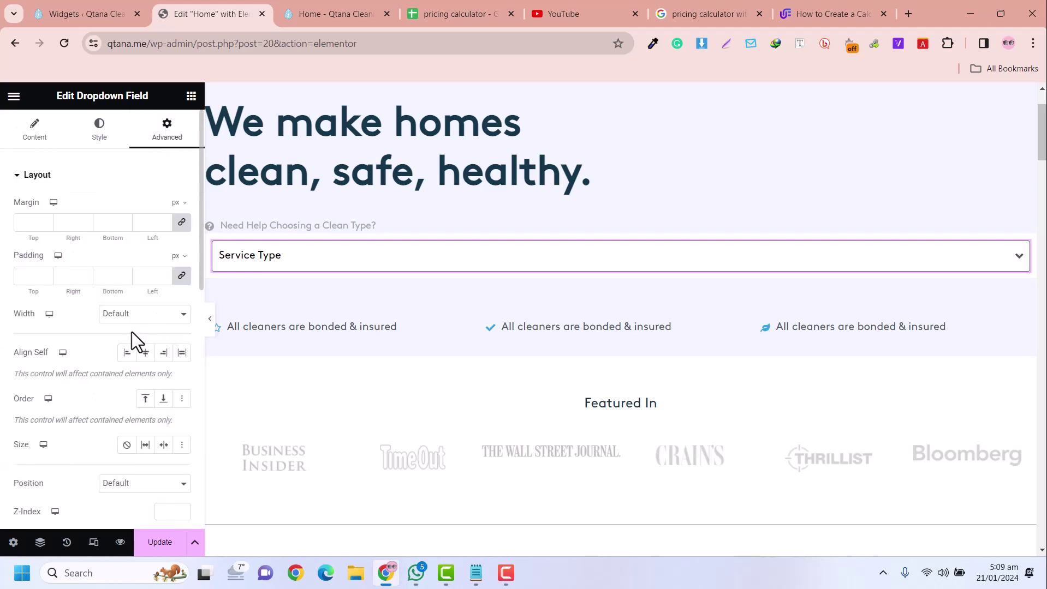
- Try the Inline (auto) and Full Width (100%) width options on the dropdown field
{"action": "left_click", "coordinate": [121, 321]}
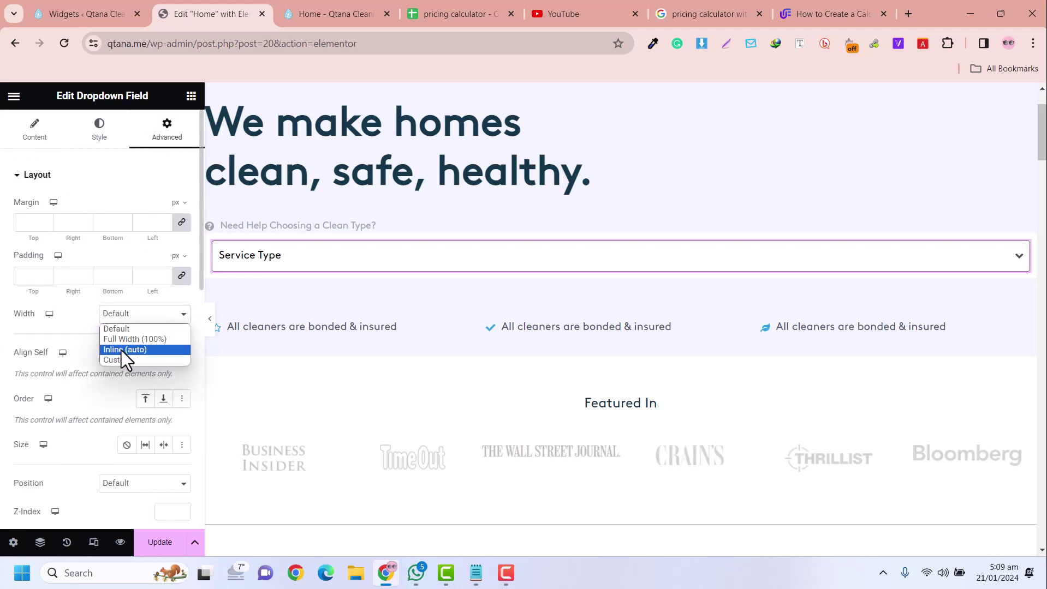
{"action": "left_click", "coordinate": [125, 350]}
{"action": "left_click", "coordinate": [140, 322]}
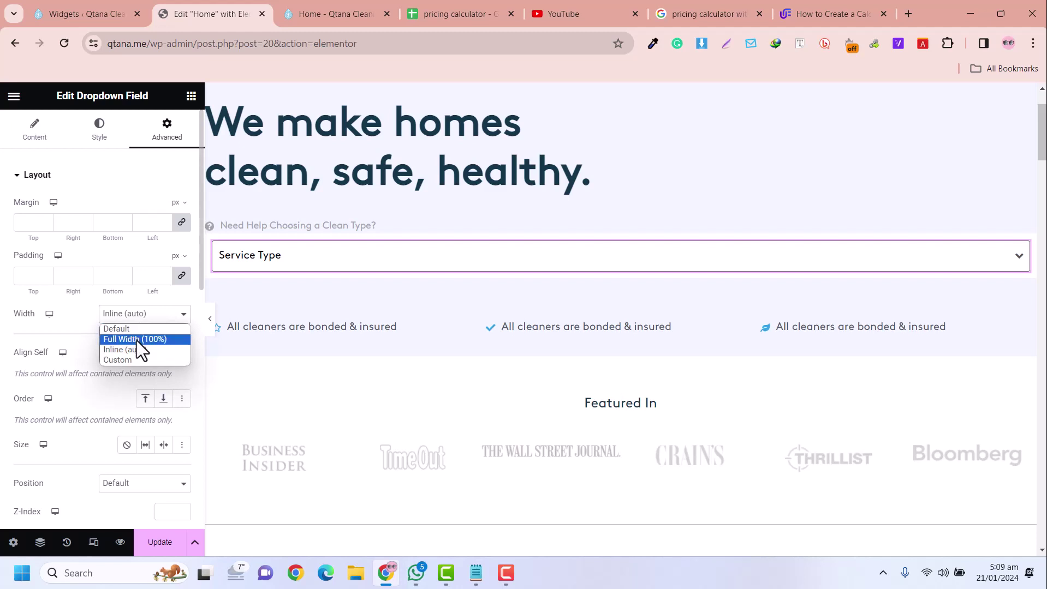
{"action": "left_click", "coordinate": [136, 340]}
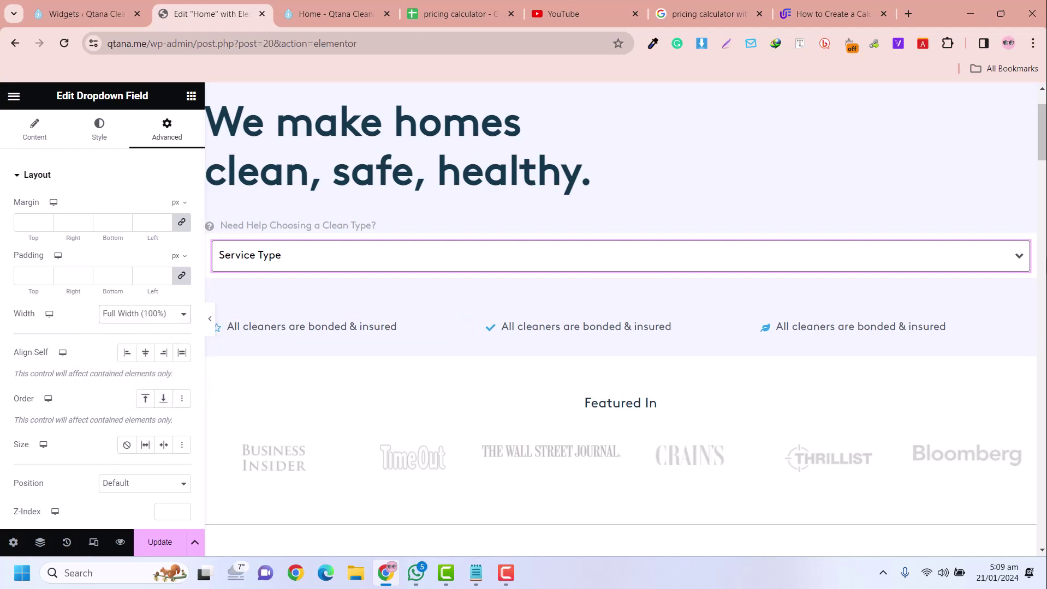
- Set the Service Type dropdown field's width to Custom at 20%
{"action": "left_click", "coordinate": [153, 320]}
{"action": "key", "text": "Escape"}
{"action": "key", "text": "Down"}
{"action": "key", "text": "Down"}
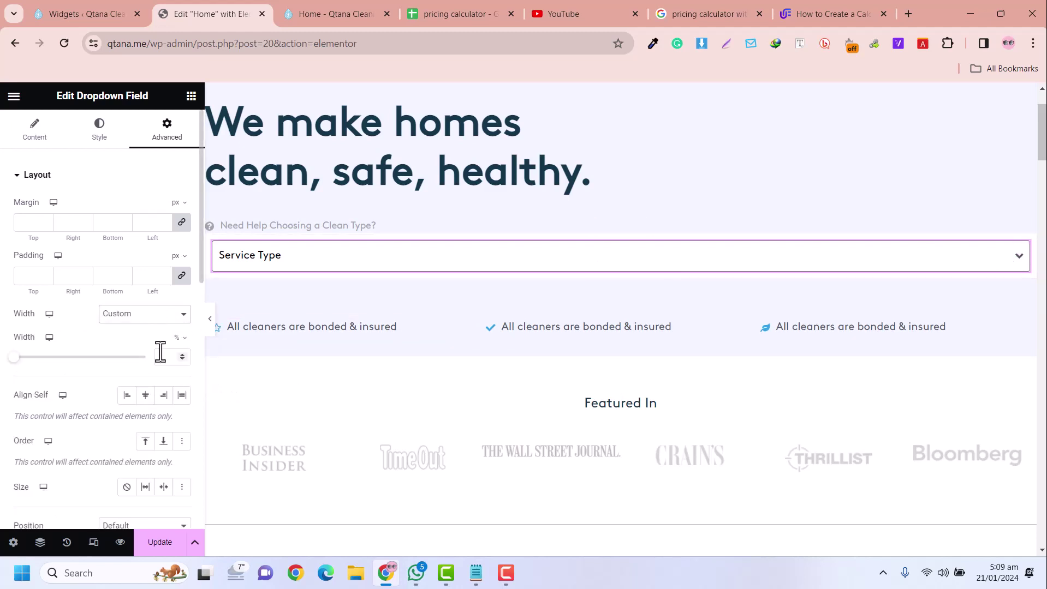
{"action": "type", "text": "20"}
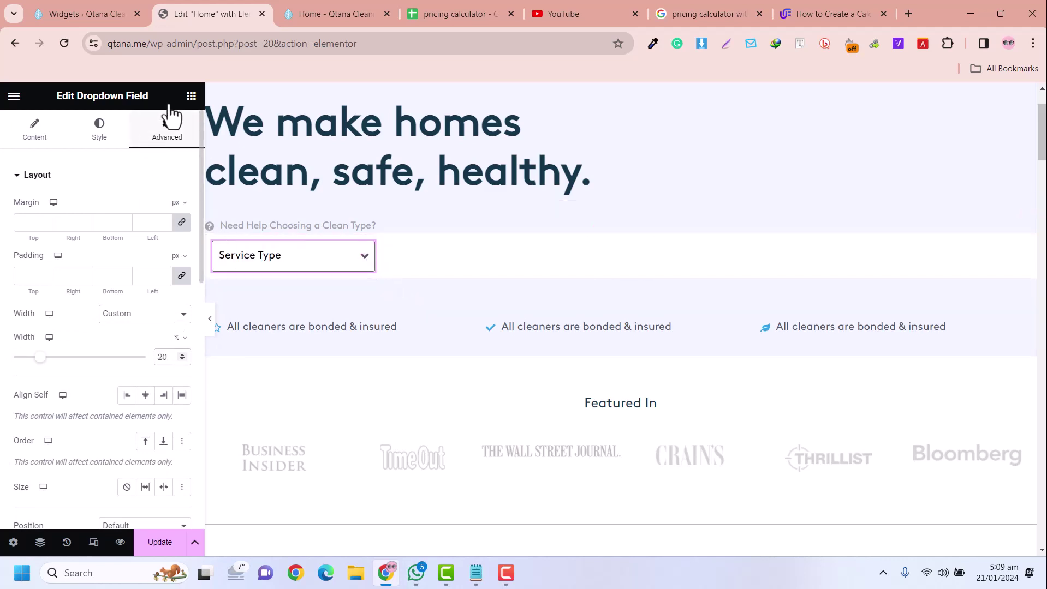
- Find the Dropdown Field widget again and place a second one in the same container, above the Service Type dropdown
{"action": "left_click", "coordinate": [191, 97]}
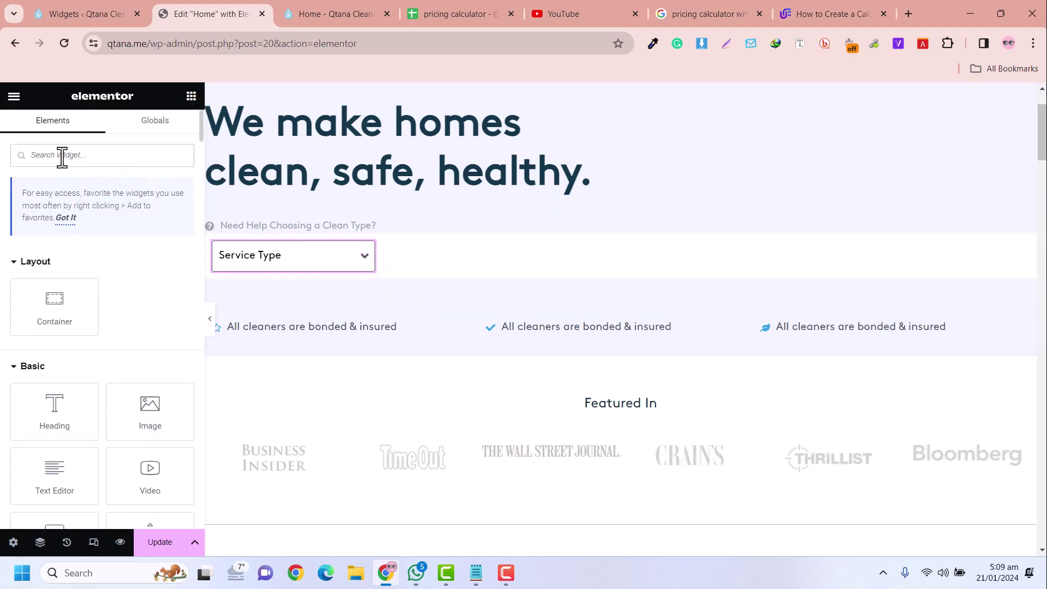
{"action": "type", "text": "drop"}
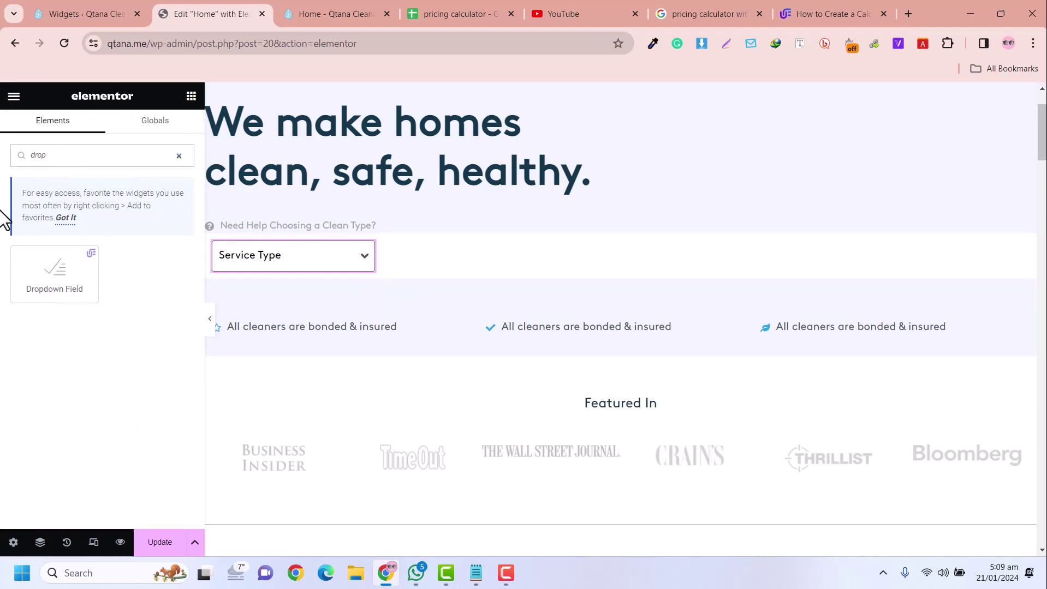
{"action": "left_click_drag", "start_coordinate": [51, 290], "coordinate": [361, 259]}
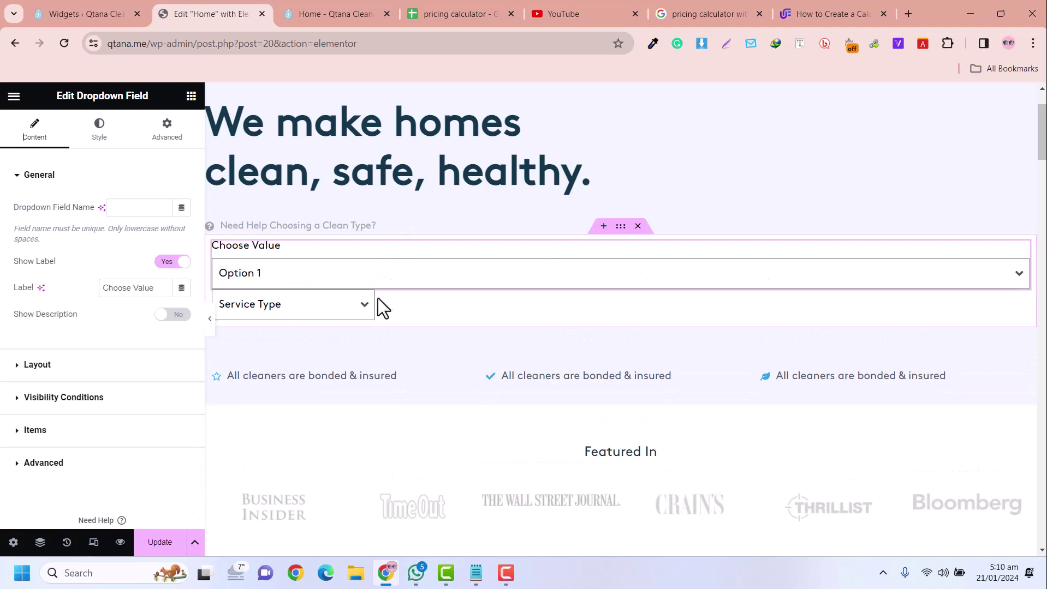
- Move the Service Type dropdown above the new dropdown field and set the new field's width to Custom at 20%
{"action": "left_click_drag", "start_coordinate": [367, 303], "coordinate": [351, 260]}
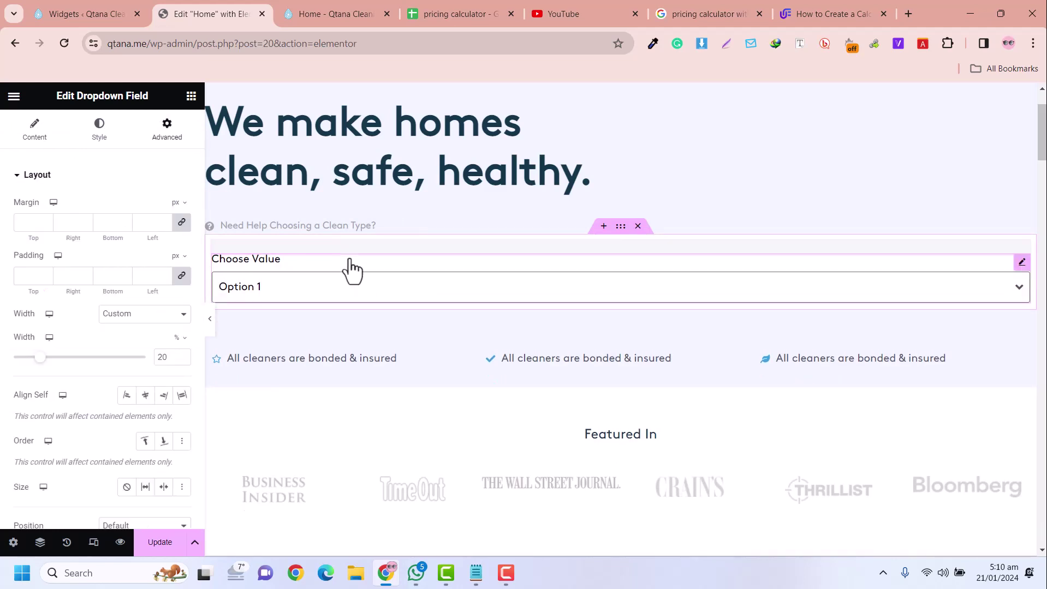
{"action": "left_click", "coordinate": [1021, 282]}
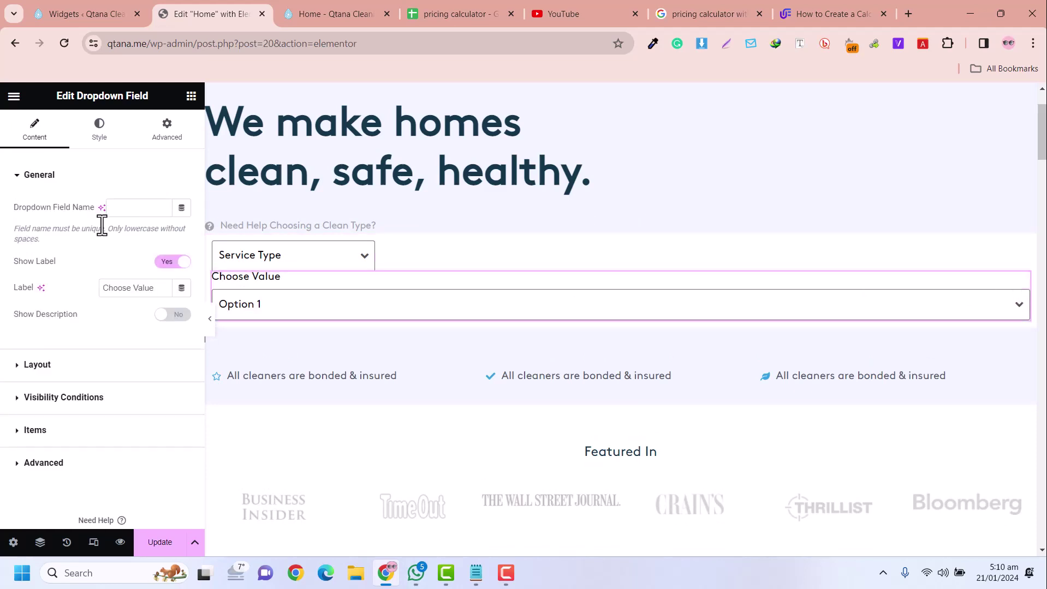
{"action": "left_click", "coordinate": [168, 133]}
{"action": "scroll", "coordinate": [140, 418], "scroll_direction": "down", "scroll_amount": 3}
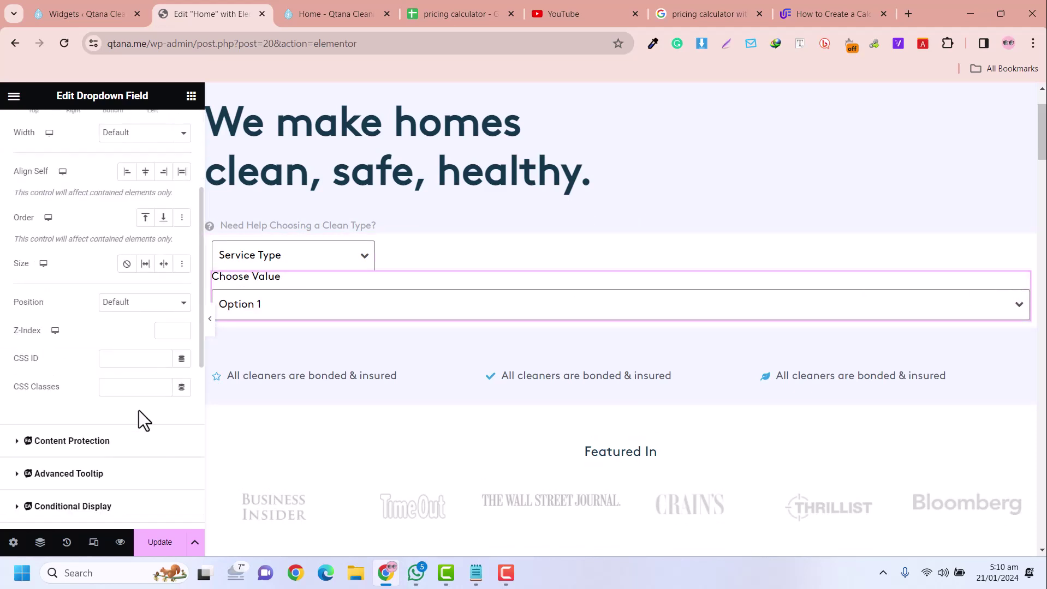
{"action": "left_click", "coordinate": [146, 308]}
{"action": "left_click", "coordinate": [145, 305]}
{"action": "scroll", "coordinate": [124, 267], "scroll_direction": "up", "scroll_amount": 2}
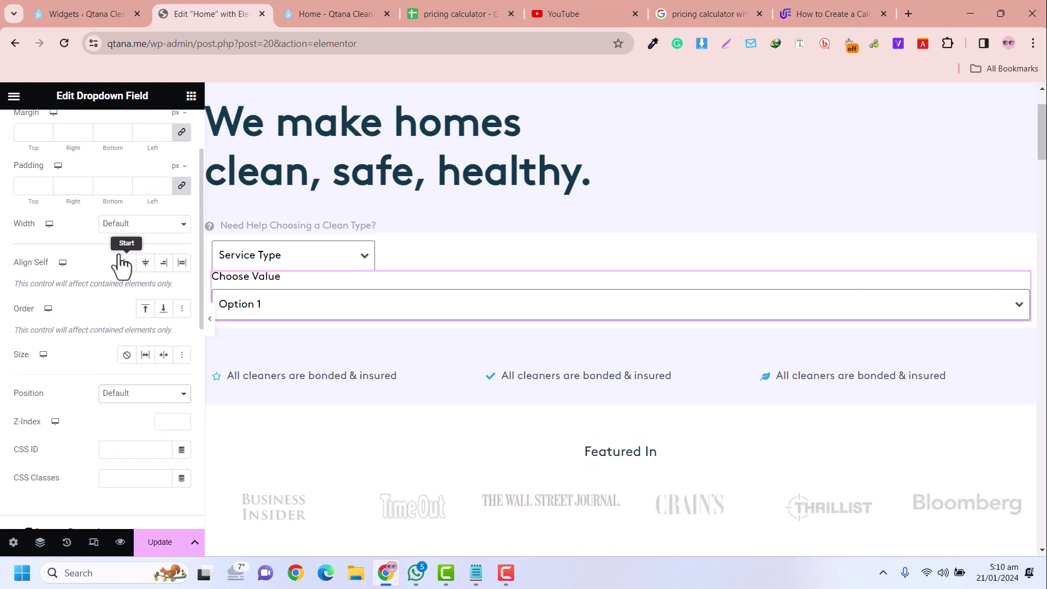
{"action": "left_click", "coordinate": [145, 224]}
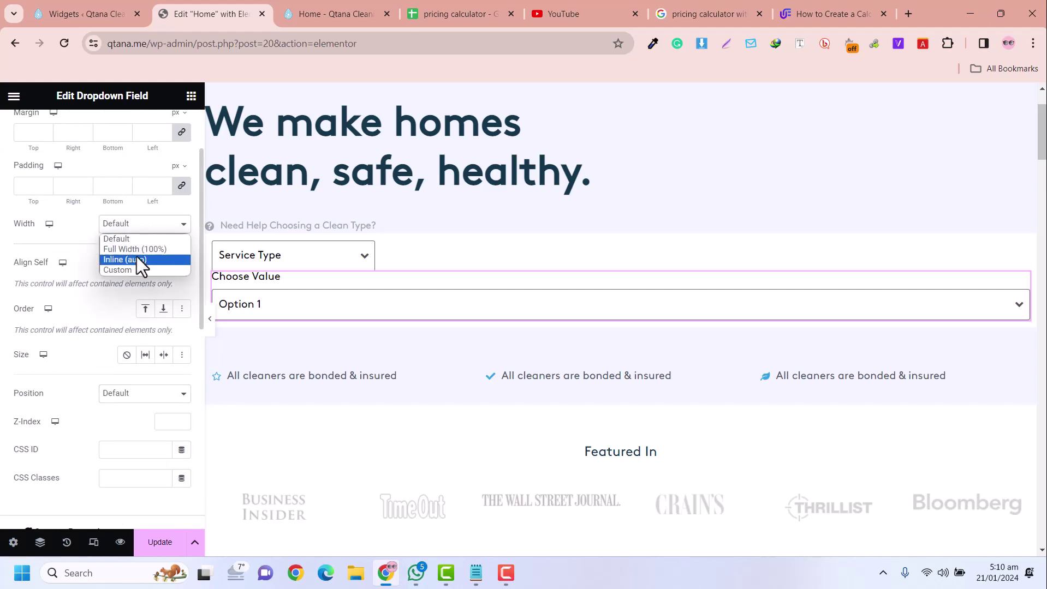
{"action": "left_click", "coordinate": [134, 270]}
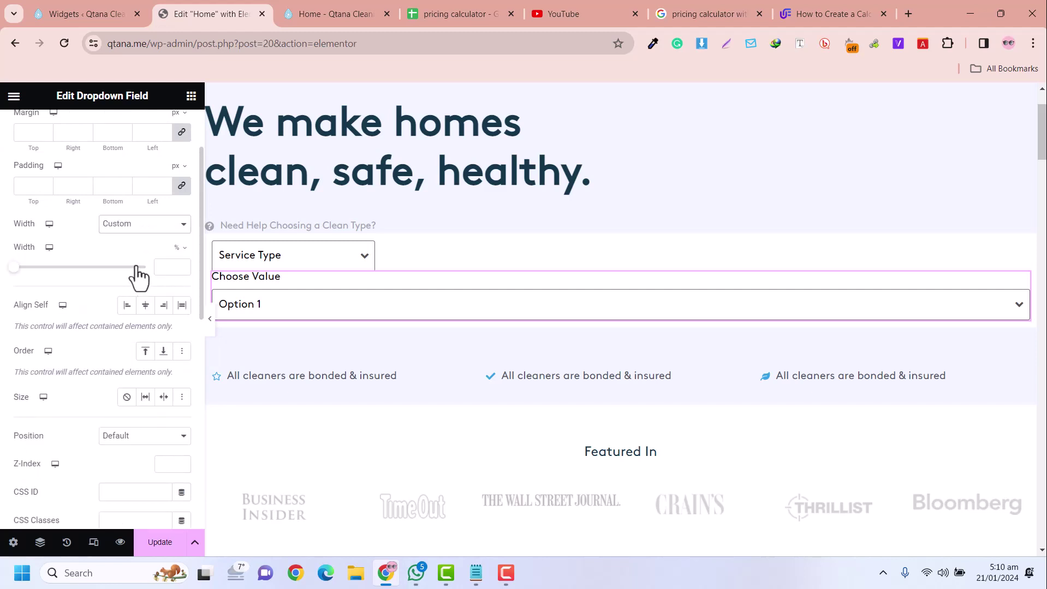
{"action": "left_click", "coordinate": [157, 267]}
{"action": "type", "text": "20"}
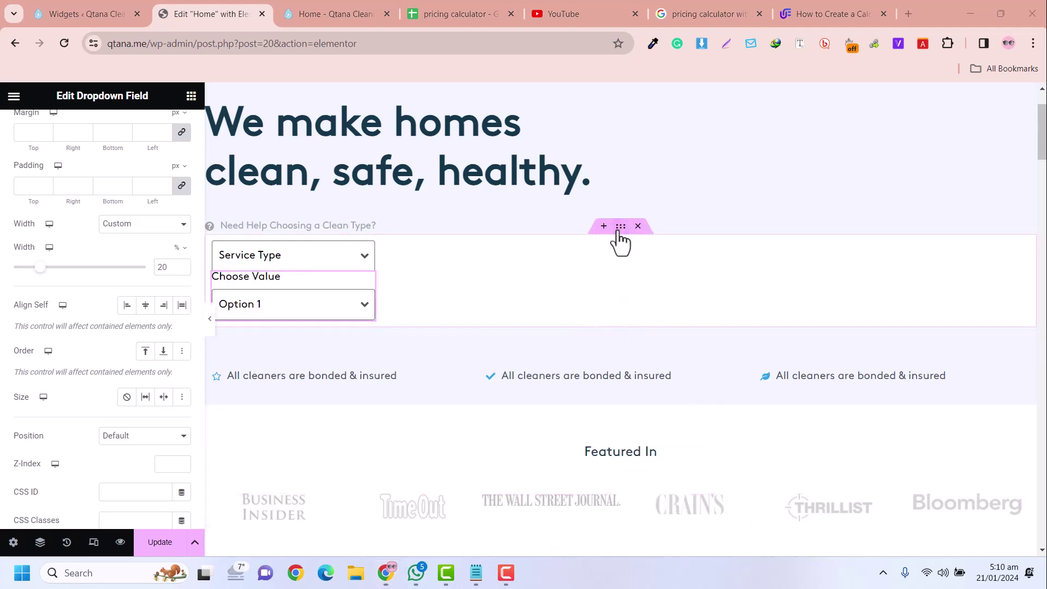
- Set the direction of the container holding both dropdowns to a horizontal row
{"action": "left_click", "coordinate": [622, 227]}
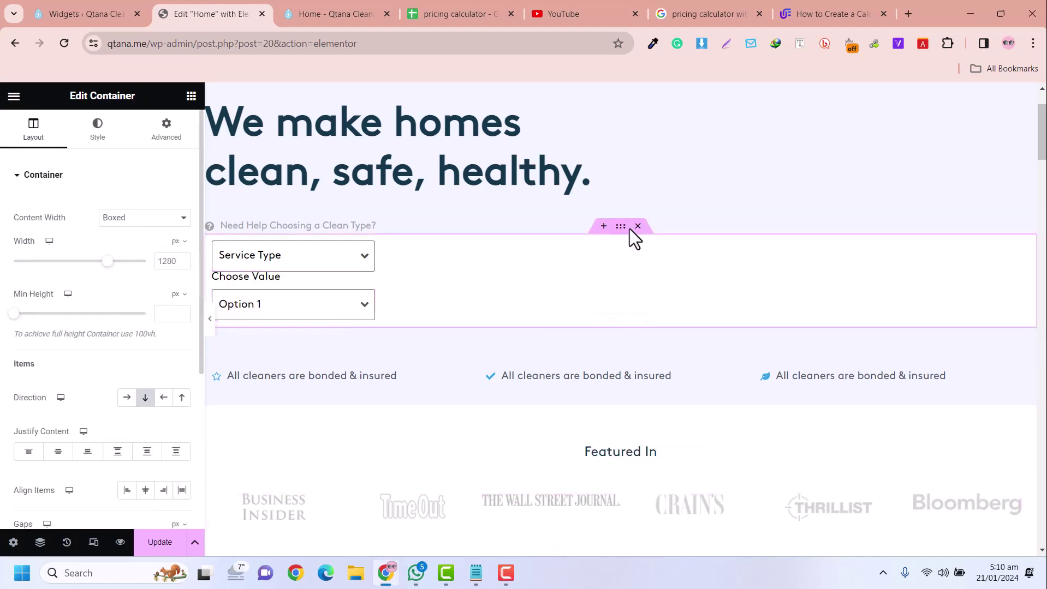
{"action": "left_click", "coordinate": [127, 398]}
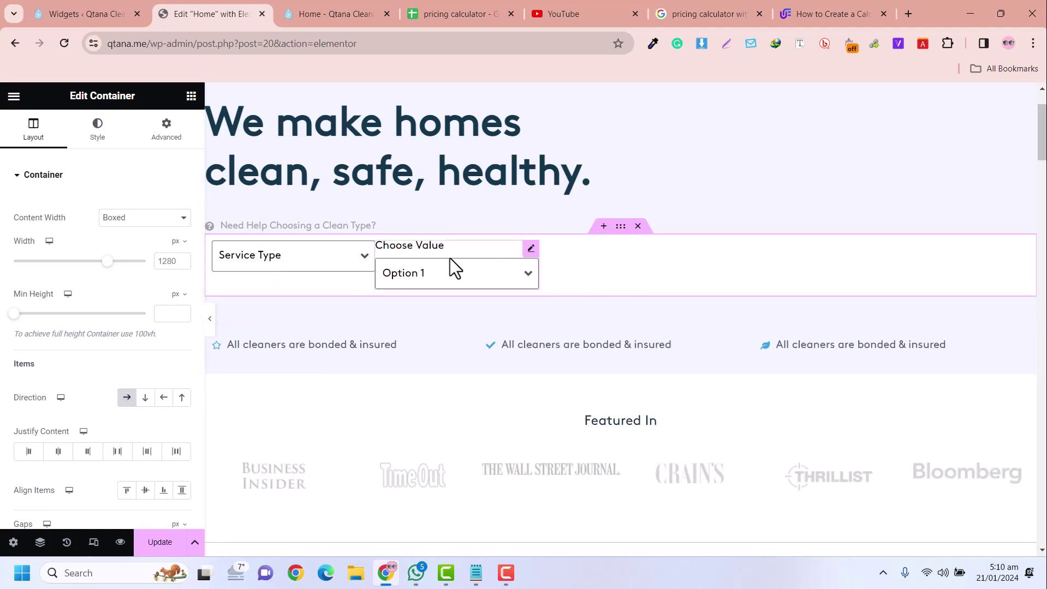
- Name the second dropdown field bath, label it Bathrooms and turn its label display off
{"action": "left_click", "coordinate": [536, 250]}
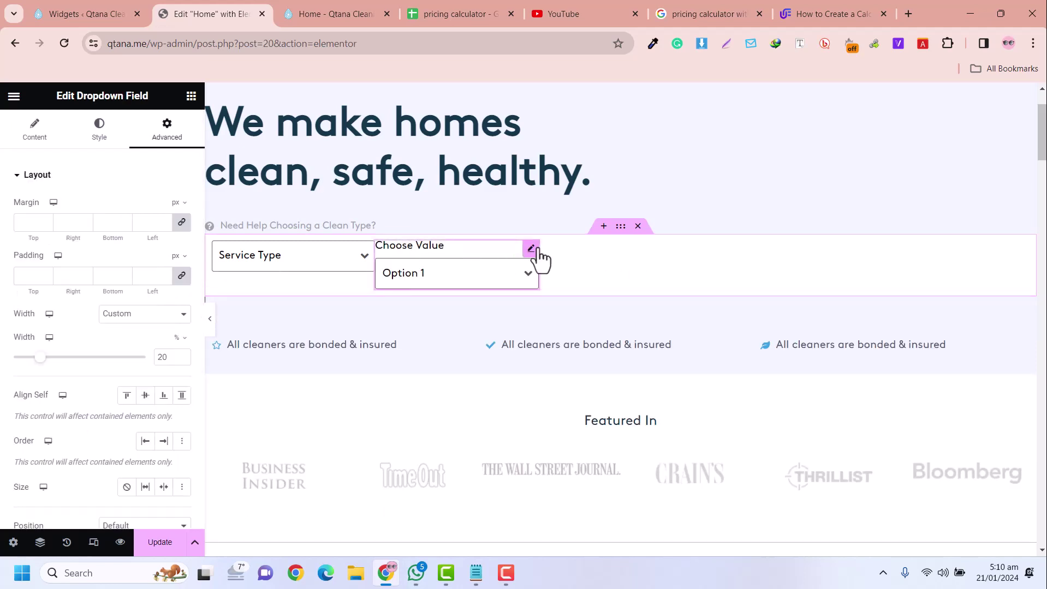
{"action": "left_click", "coordinate": [37, 137]}
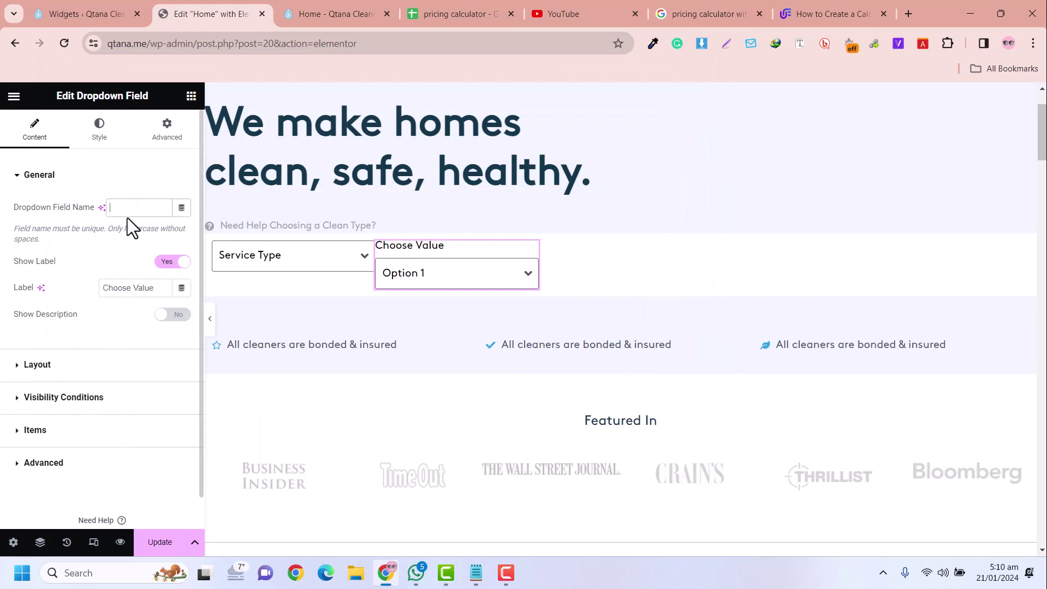
{"action": "type", "text": "ba"}
{"action": "type", "text": "Bathrooms"}
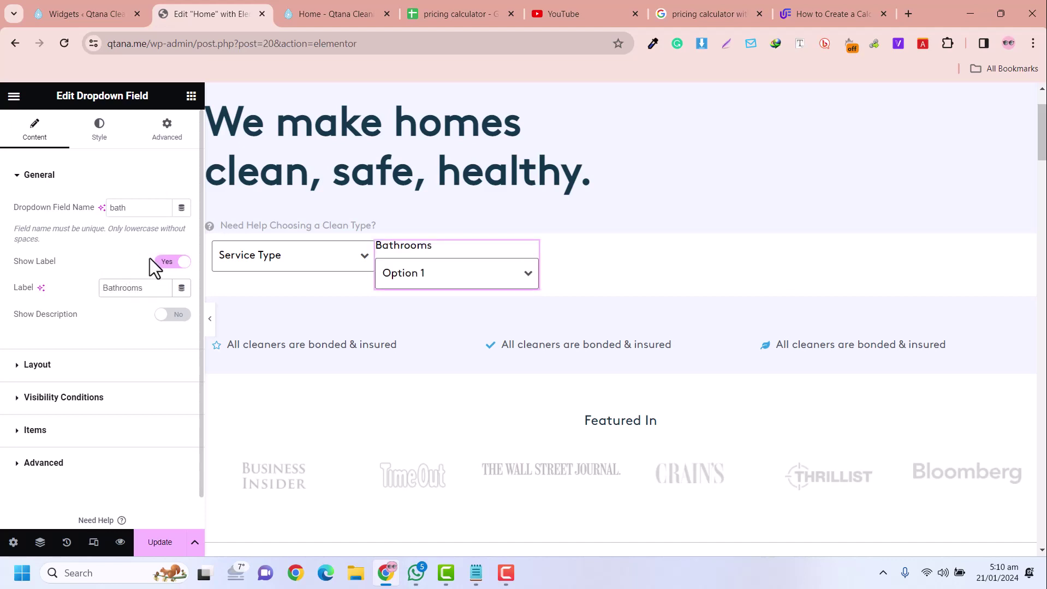
{"action": "left_click", "coordinate": [166, 263]}
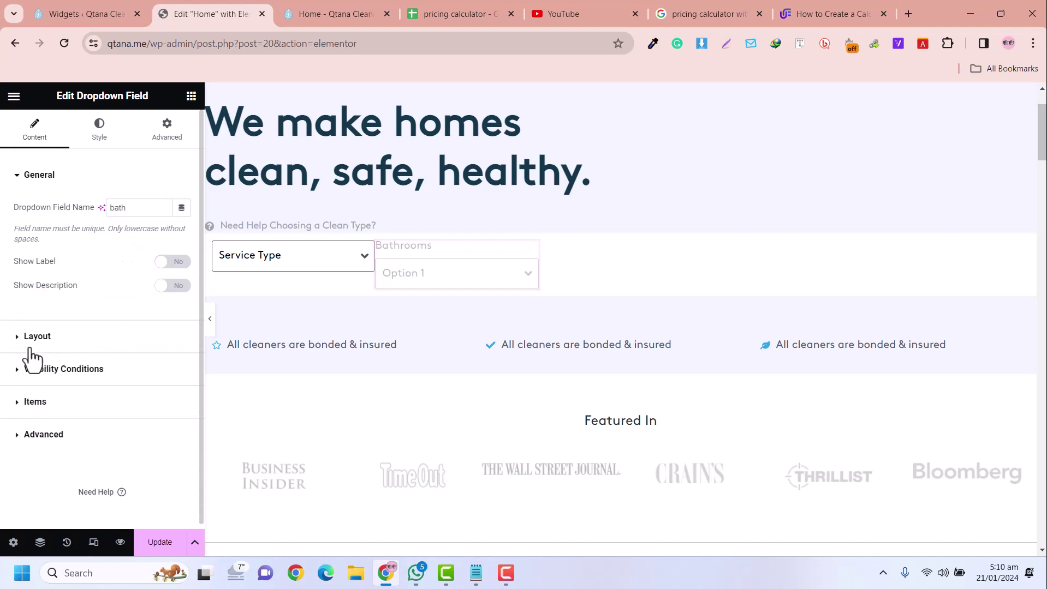
- Retitle the first item of the second dropdown as Bathrooms
{"action": "left_click", "coordinate": [51, 402]}
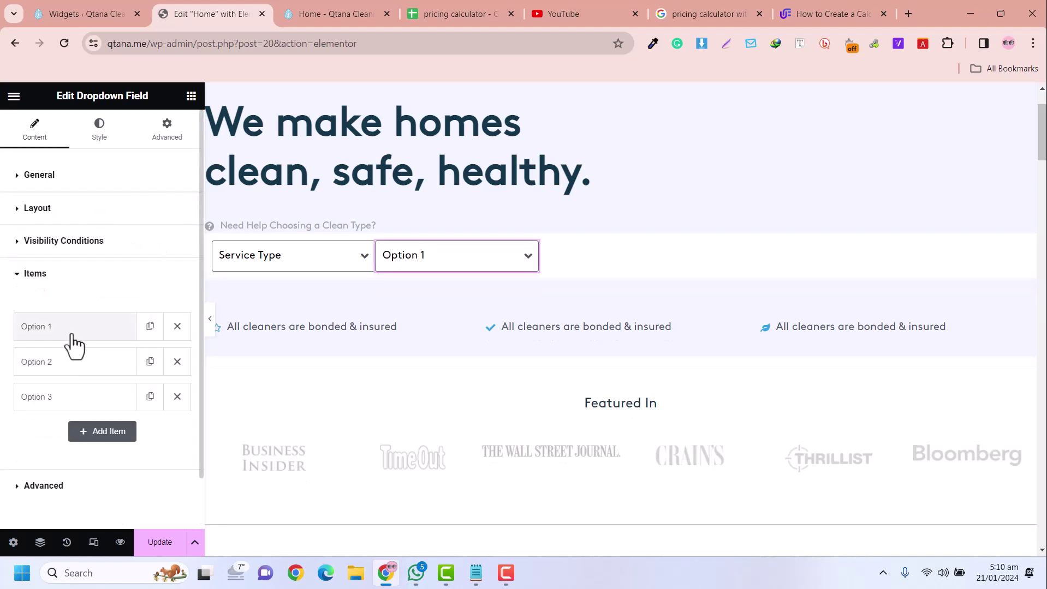
{"action": "left_click", "coordinate": [72, 334]}
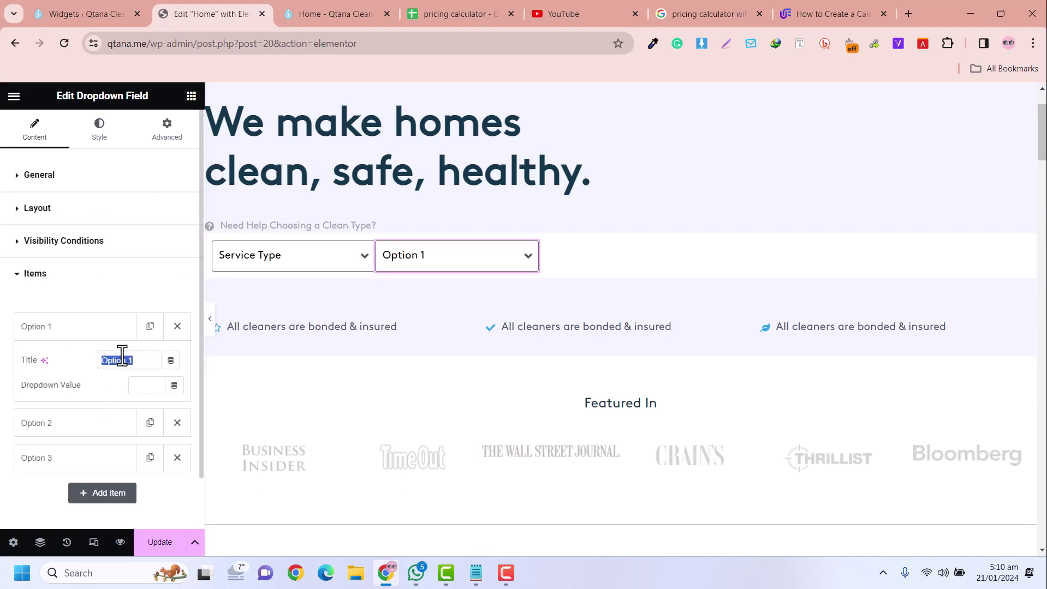
{"action": "type", "text": "1 Br"}
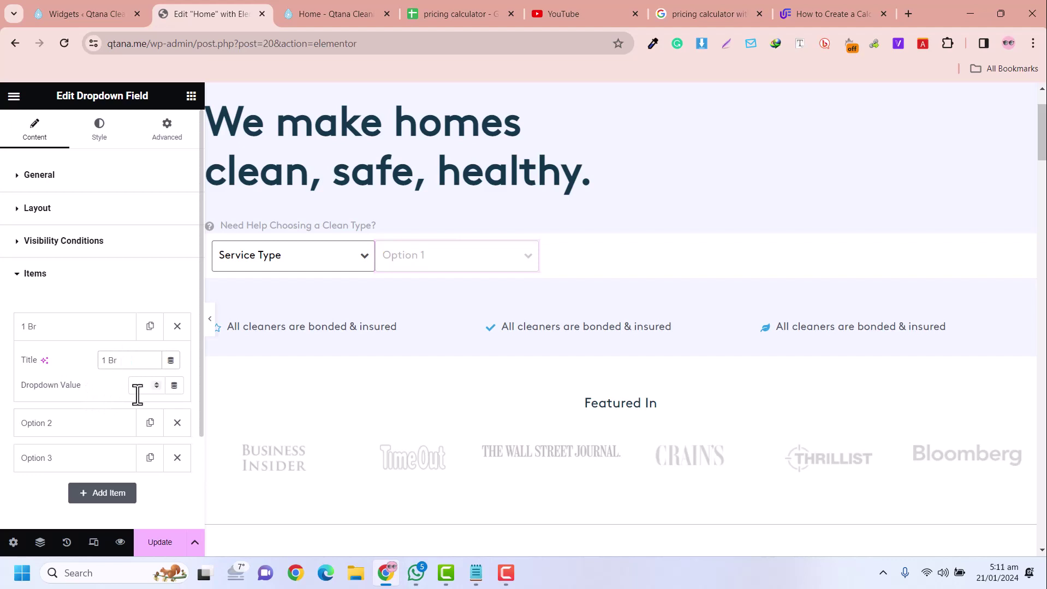
{"action": "left_click", "coordinate": [137, 394]}
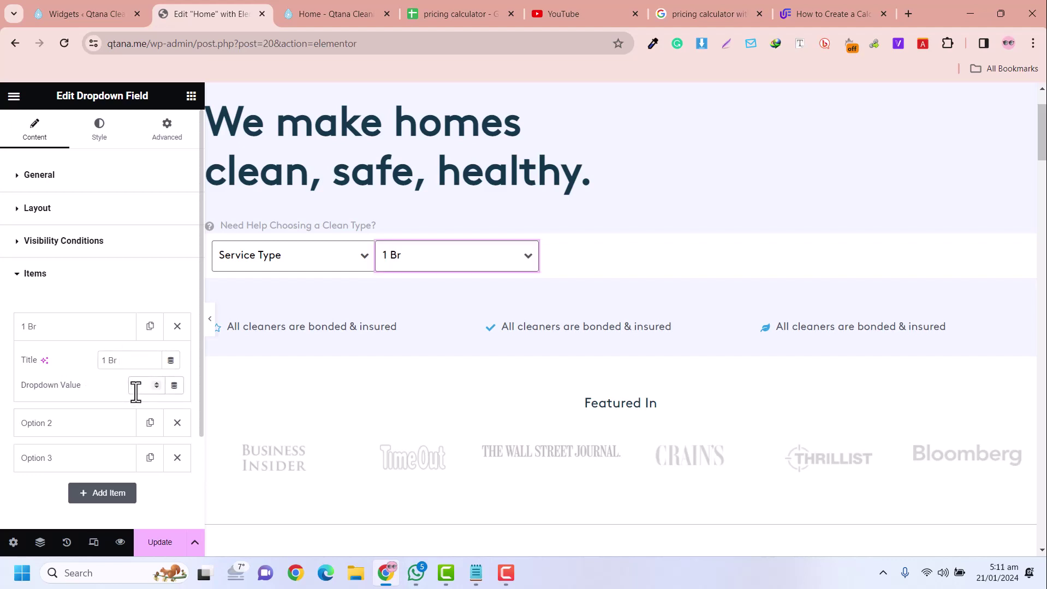
{"action": "left_click", "coordinate": [137, 361]}
{"action": "type", "text": "Bathrooms"}
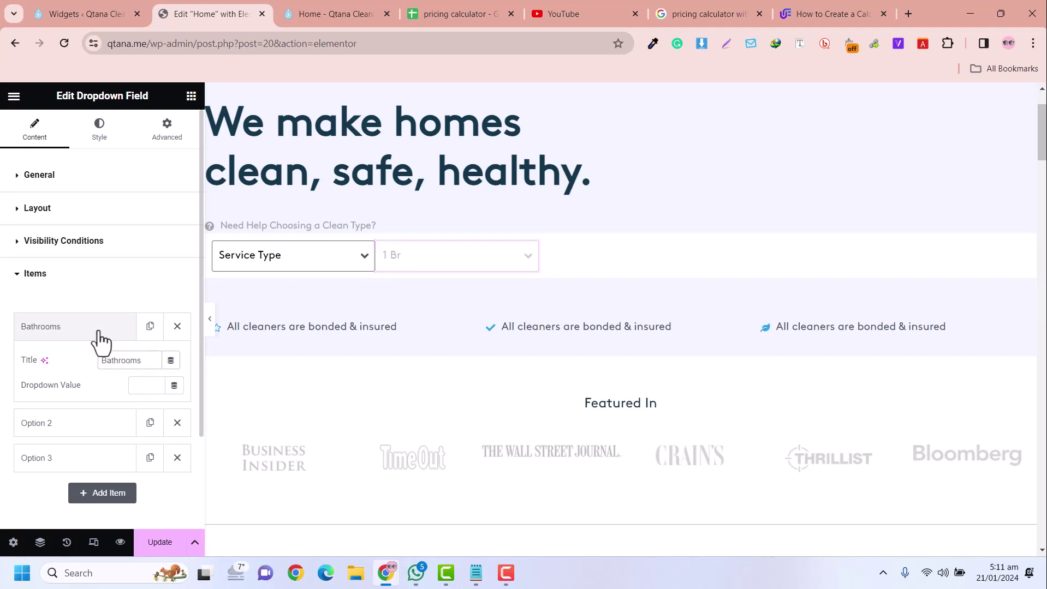
{"action": "left_click", "coordinate": [97, 336]}
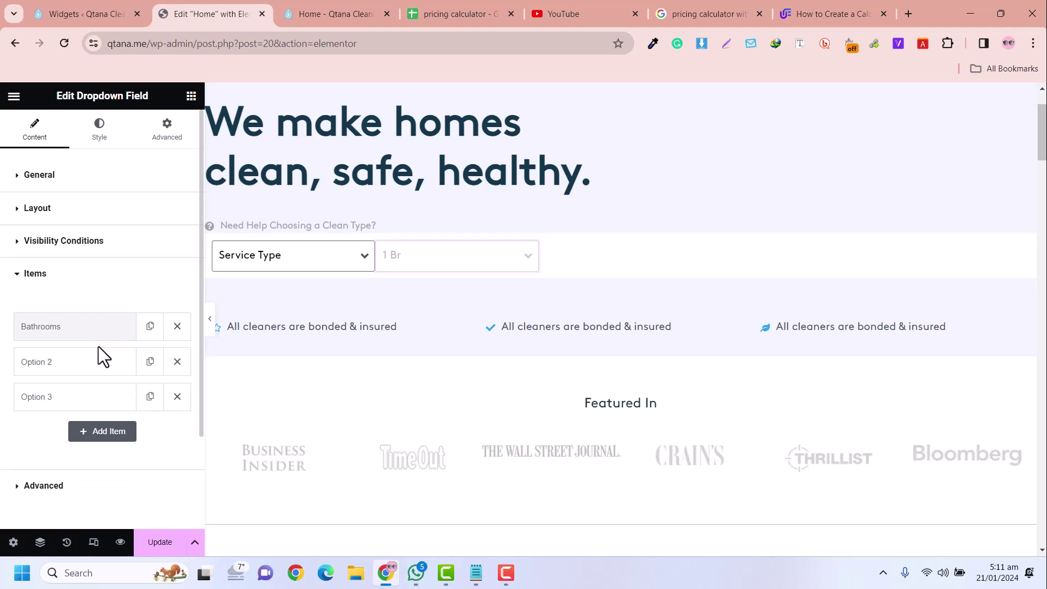
- Retitle Option 2 as 1 Br and Option 3 as 2 Br in the second dropdown
{"action": "left_click", "coordinate": [105, 376]}
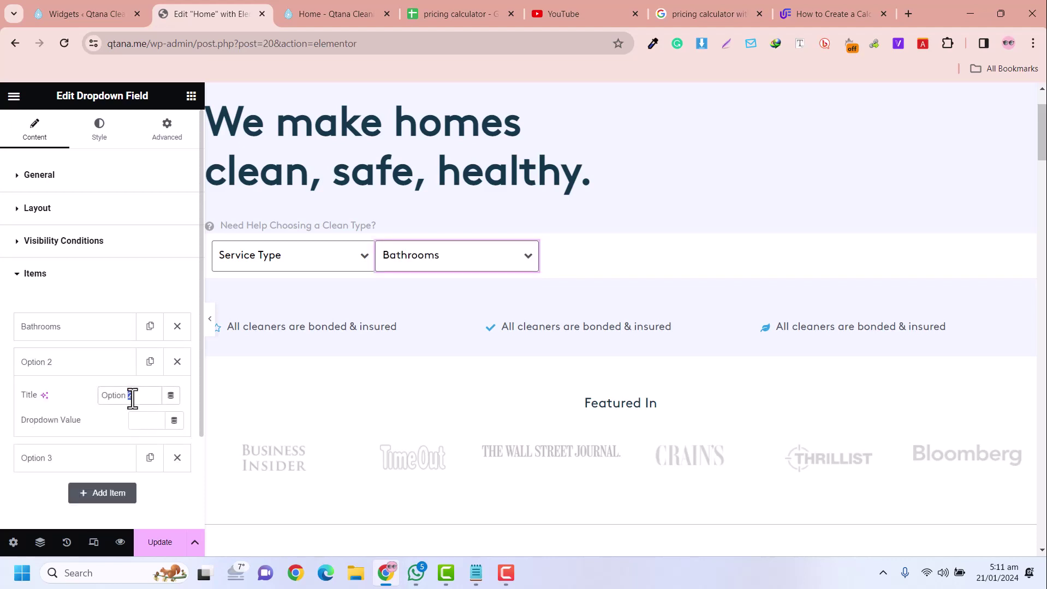
{"action": "type", "text": "1 Br"}
{"action": "left_click", "coordinate": [103, 371]}
{"action": "left_click", "coordinate": [86, 401]}
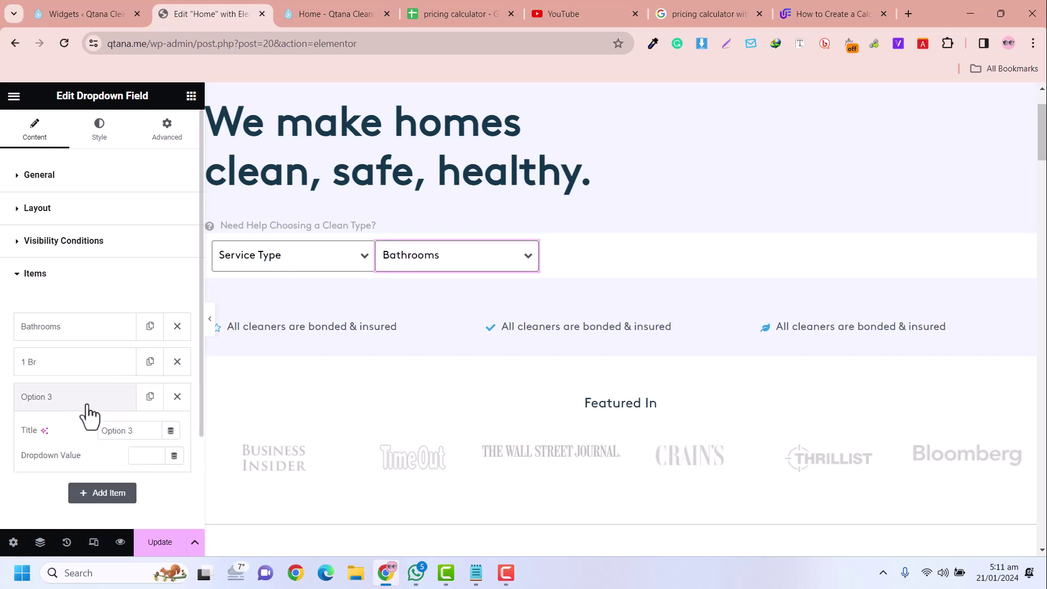
{"action": "triple_click", "coordinate": [132, 431]}
{"action": "type", "text": "2 Br"}
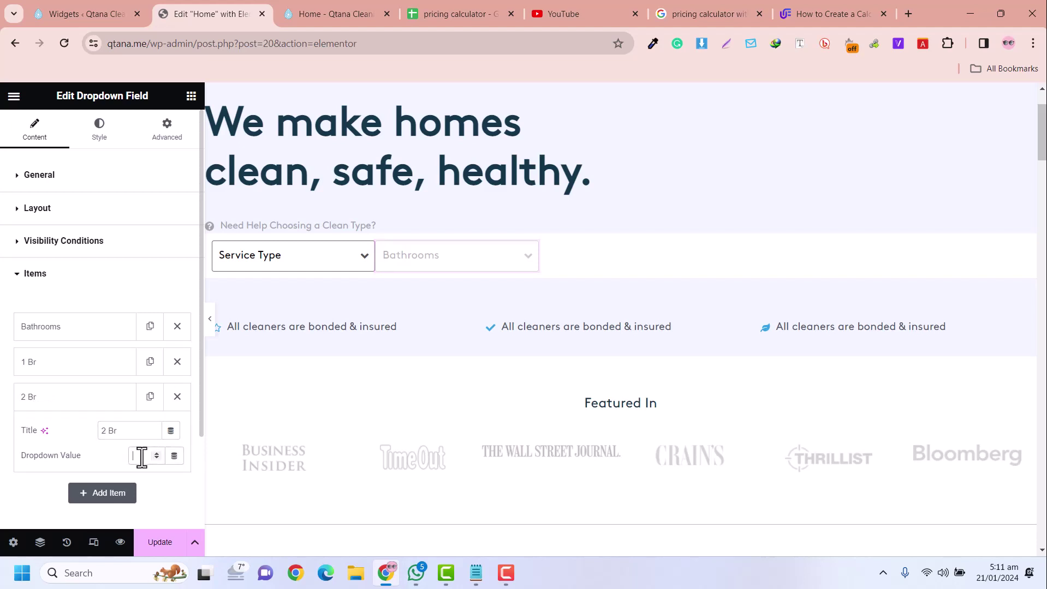
- Get the 2 Br price from the Notepad price list and set the 2 Br item's dropdown value to 90
{"action": "left_click", "coordinate": [476, 573]}
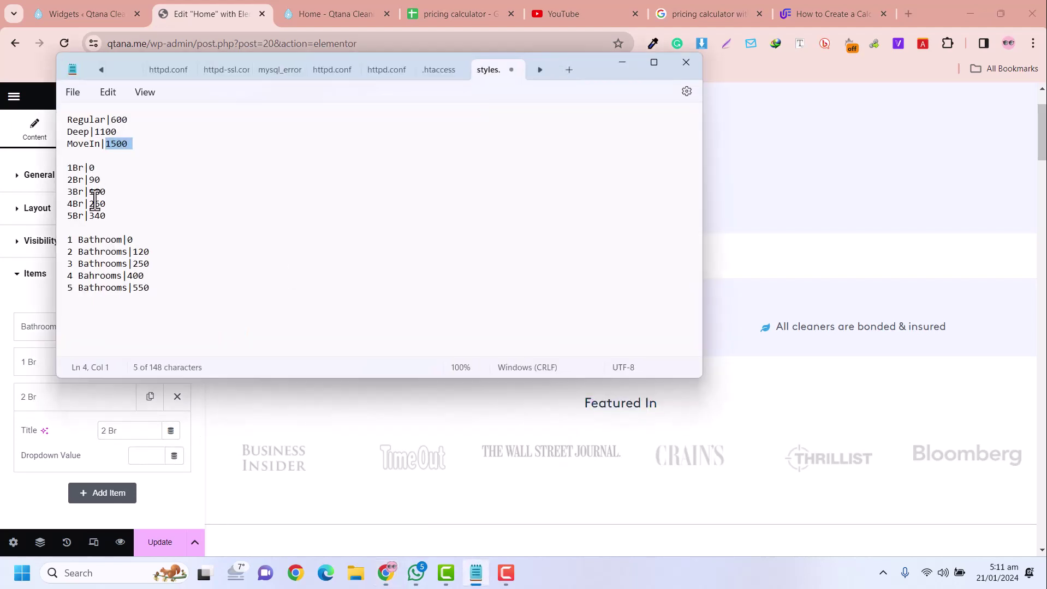
{"action": "left_click", "coordinate": [98, 191]}
{"action": "left_click", "coordinate": [98, 398]}
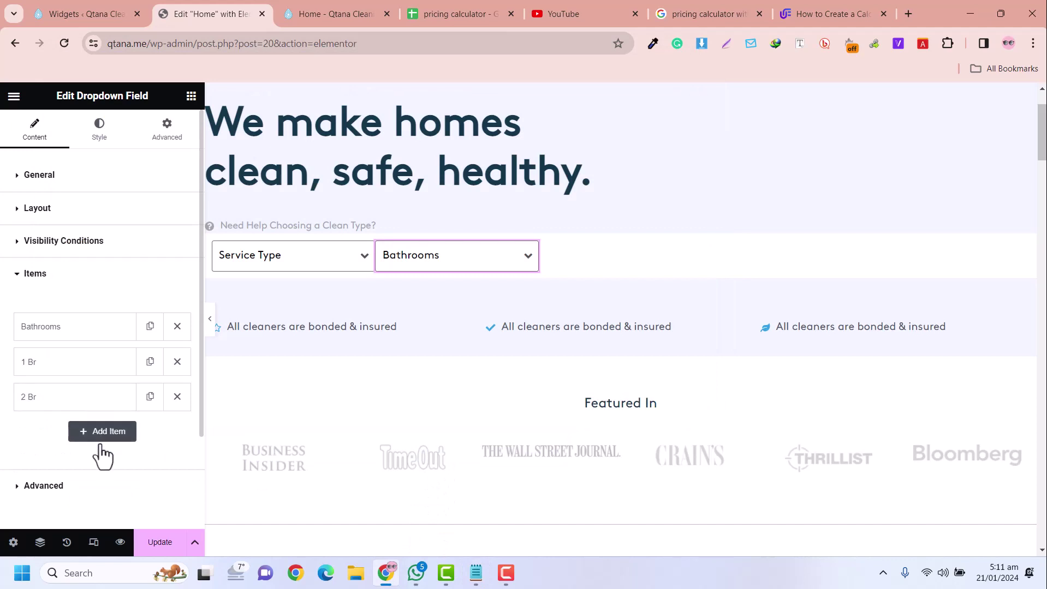
- Extend the list with 3 Br, 4 Br and 5 Br items by duplicating the 2 Br item
{"action": "left_click", "coordinate": [103, 435]}
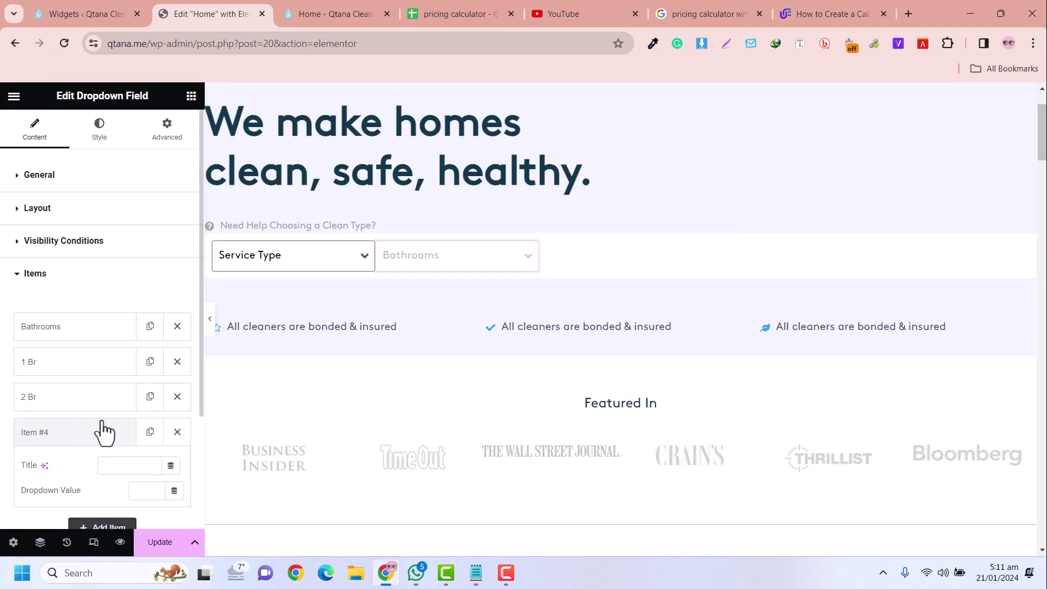
{"action": "left_click", "coordinate": [177, 432]}
{"action": "left_click", "coordinate": [150, 396]}
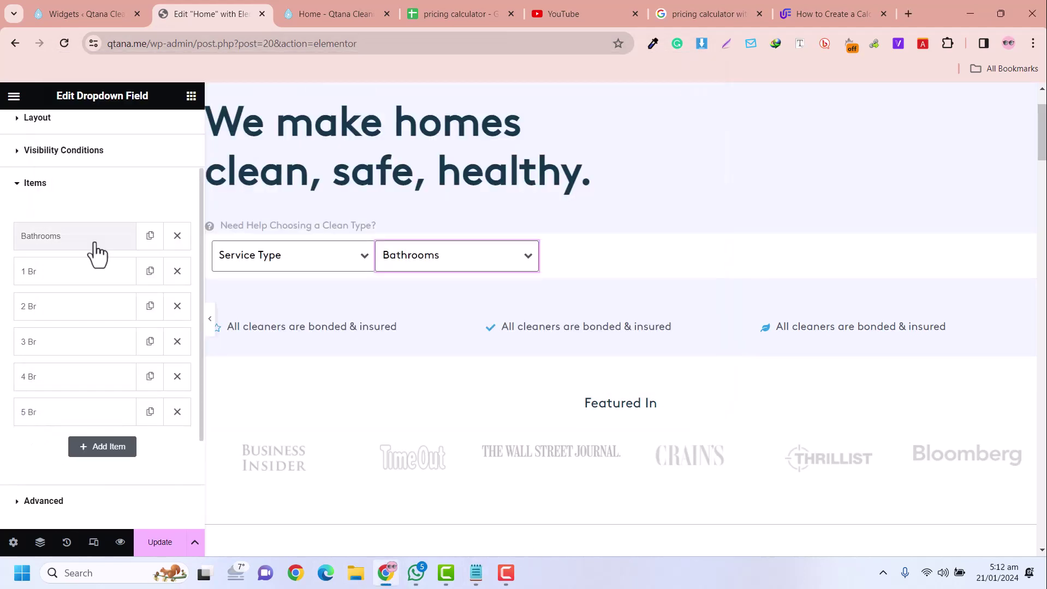
- Check the dropdown values of the 4 Br, 3 Br and 2 Br items
{"action": "left_click", "coordinate": [71, 377]}
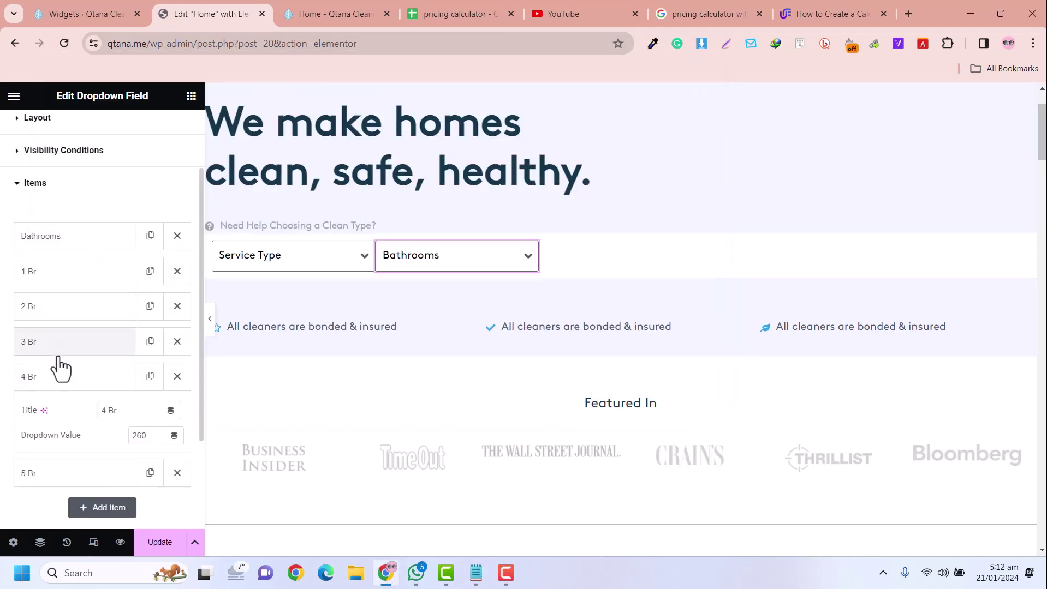
{"action": "left_click", "coordinate": [58, 347]}
{"action": "left_click", "coordinate": [53, 308]}
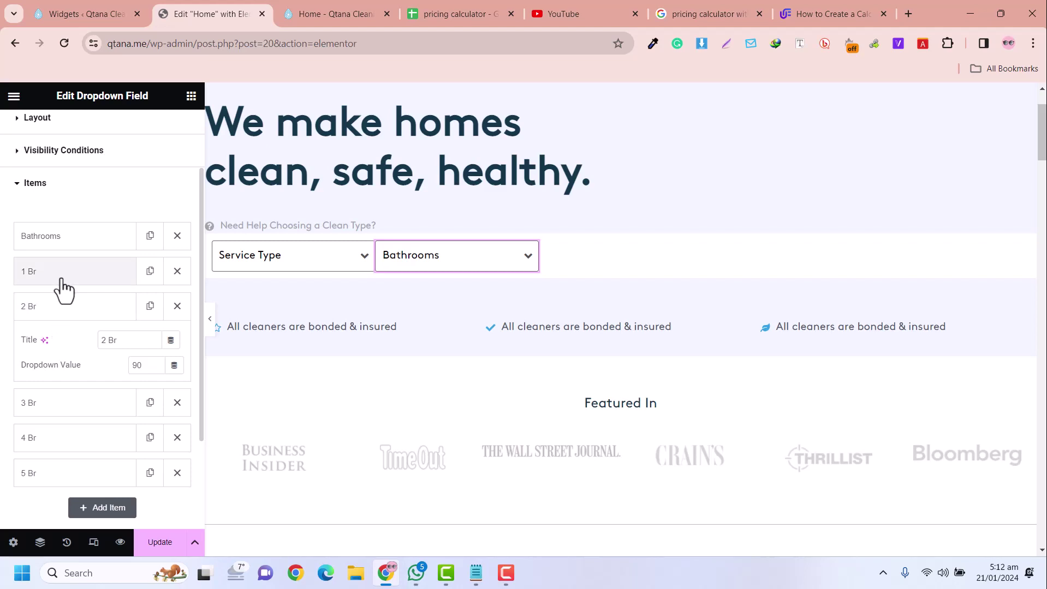
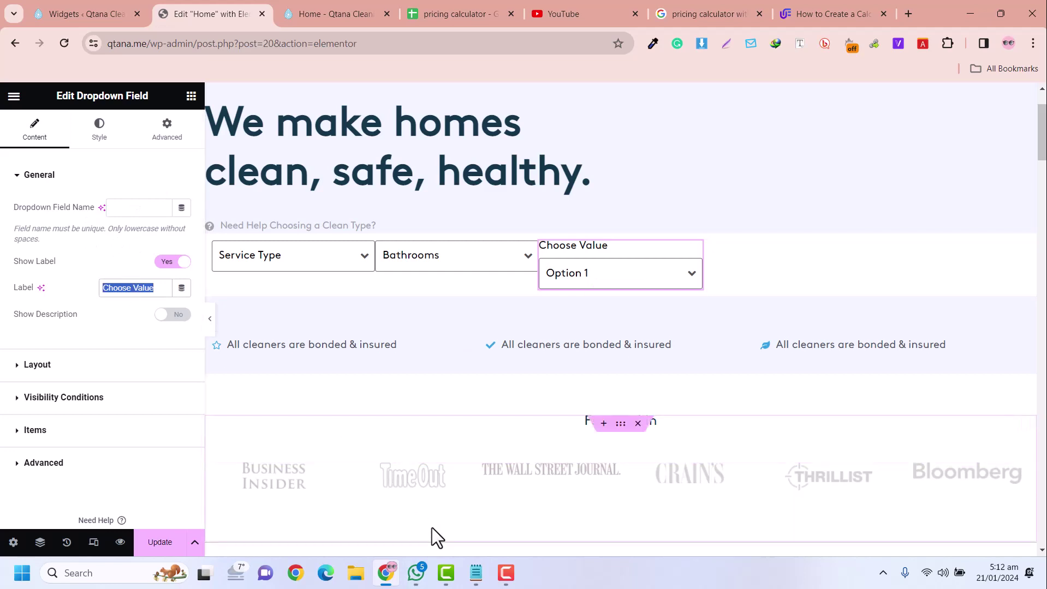
- Consult the Notepad price list and label the third dropdown field Bedroom
{"action": "left_click", "coordinate": [470, 573]}
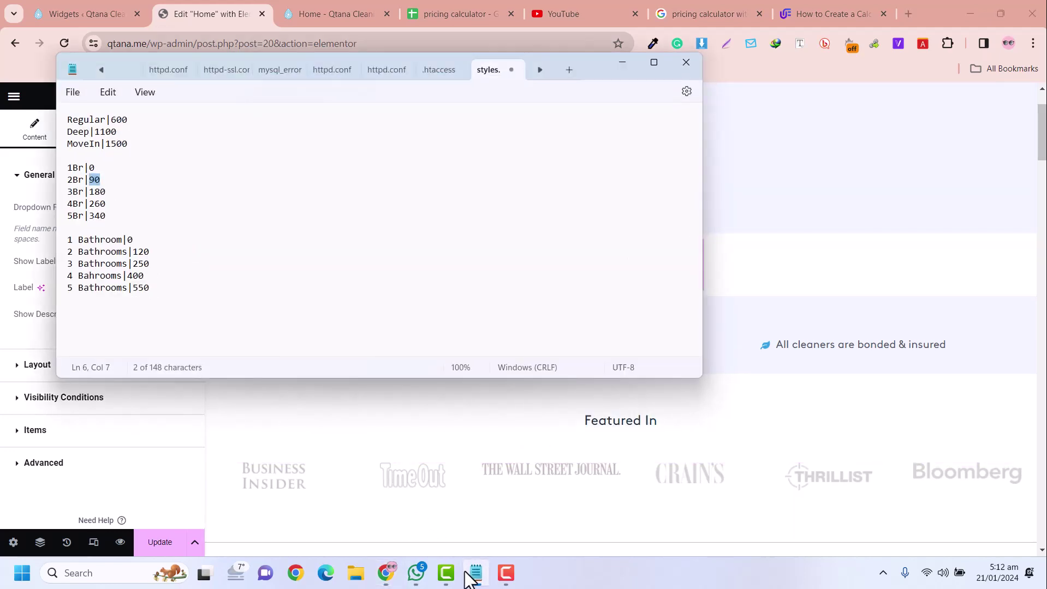
{"action": "left_click", "coordinate": [471, 573]}
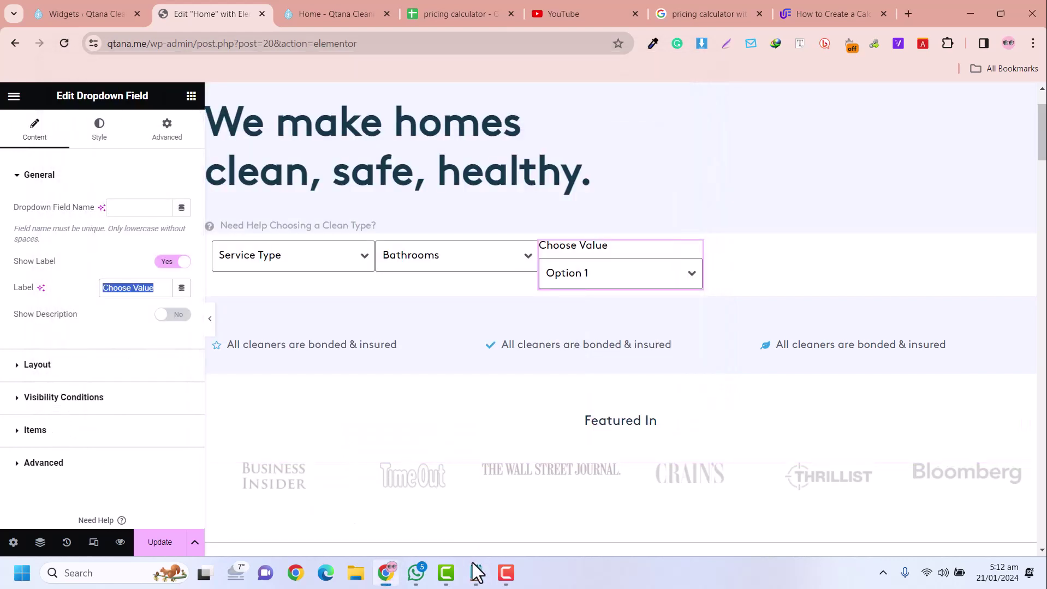
{"action": "type", "text": "Bedroom"}
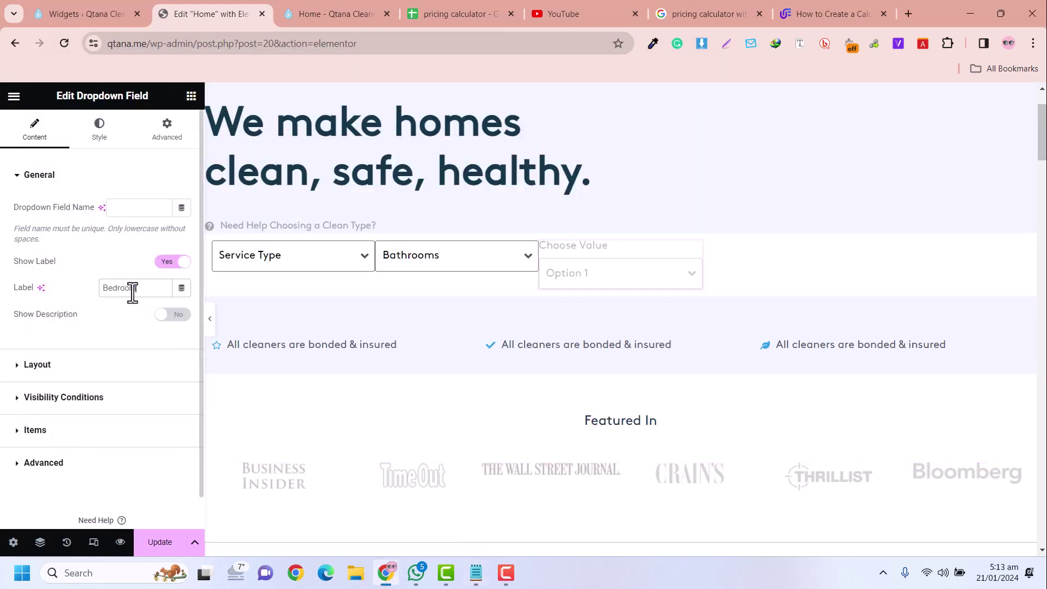
- Retitle the first item of the second dropdown field as Bedrooms
{"action": "left_click", "coordinate": [528, 257]}
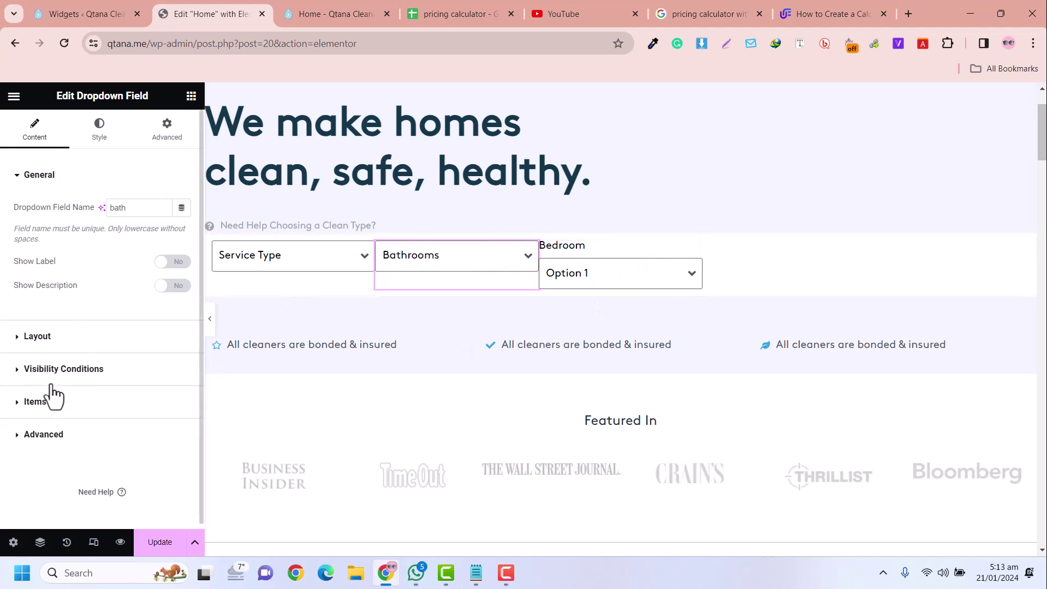
{"action": "left_click", "coordinate": [48, 403]}
{"action": "left_click", "coordinate": [64, 330]}
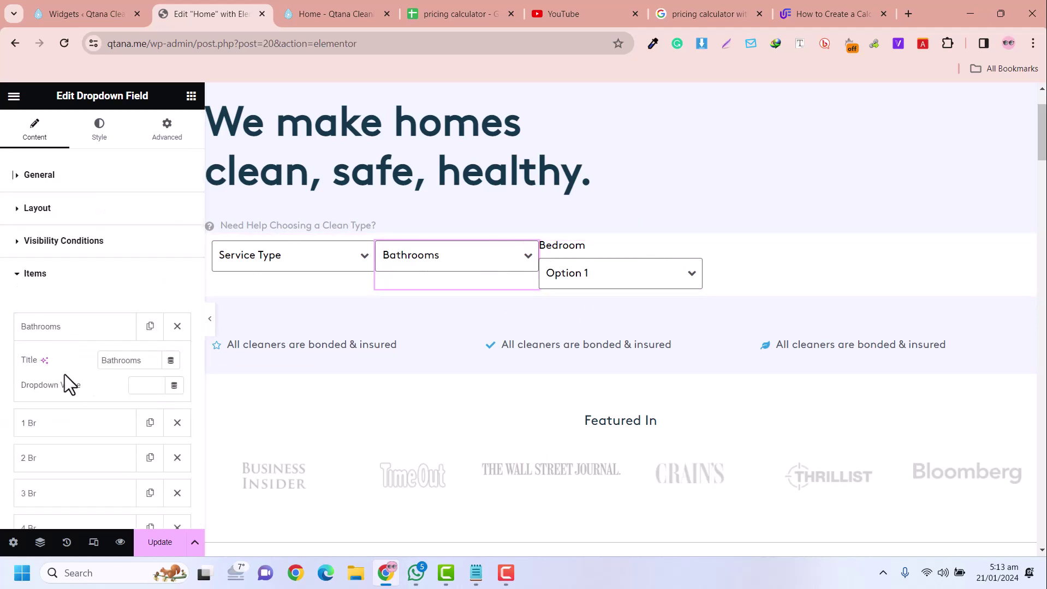
{"action": "left_click_drag", "start_coordinate": [143, 361], "coordinate": [79, 362]}
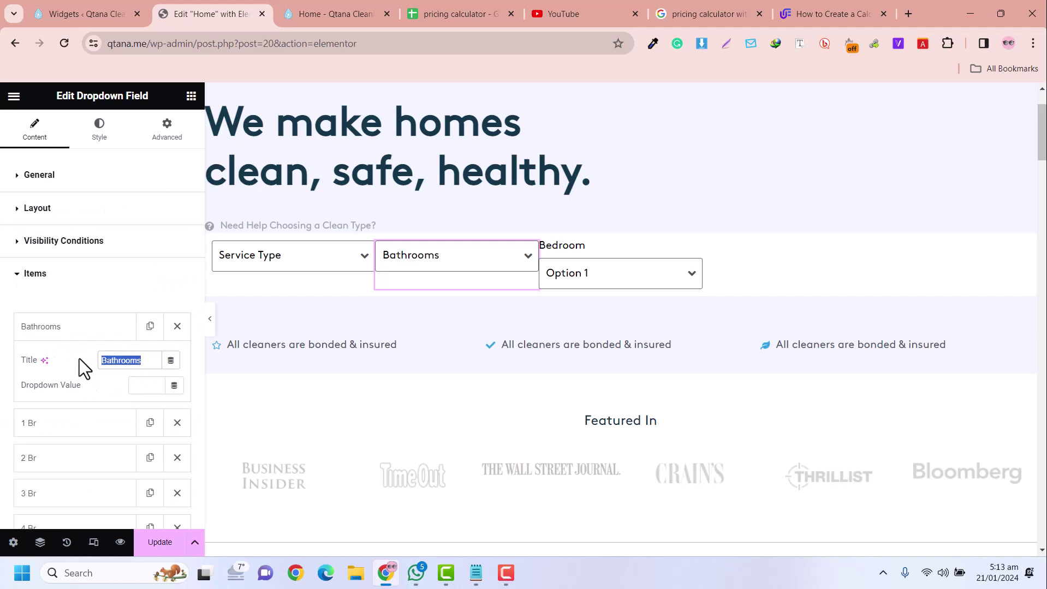
{"action": "type", "text": "Bedroom"}
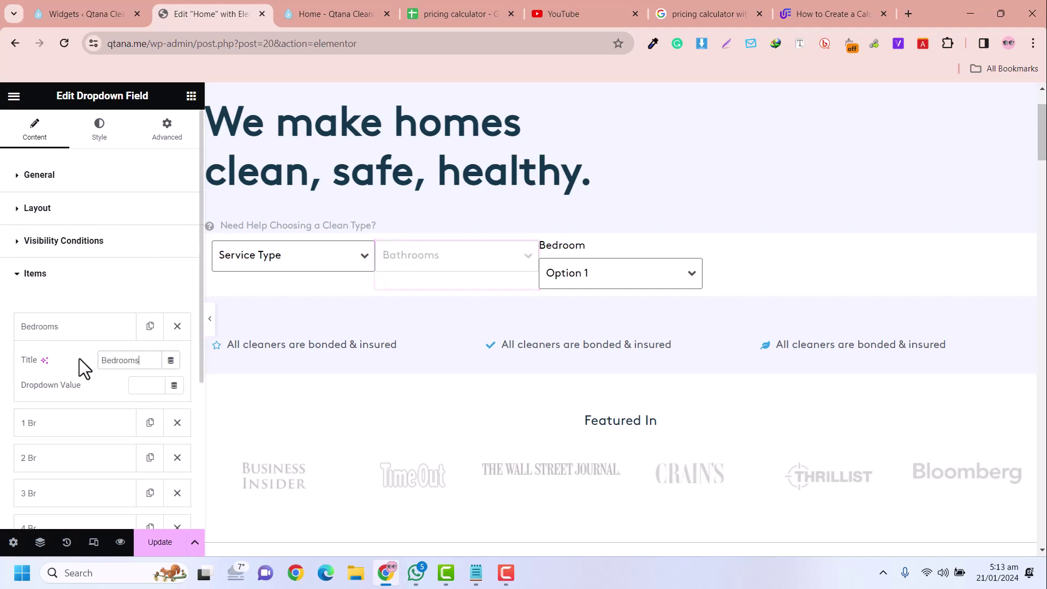
- Change the second dropdown's field name to bed
{"action": "left_click", "coordinate": [47, 184]}
{"action": "double_click", "coordinate": [116, 209]}
{"action": "type", "text": "be"}
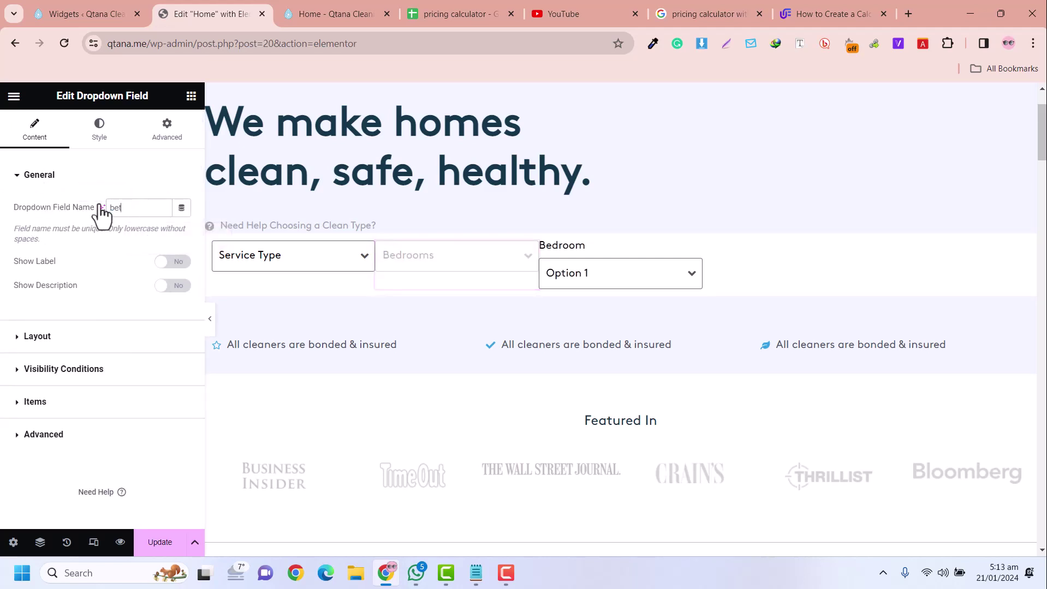
{"action": "type", "text": "d"}
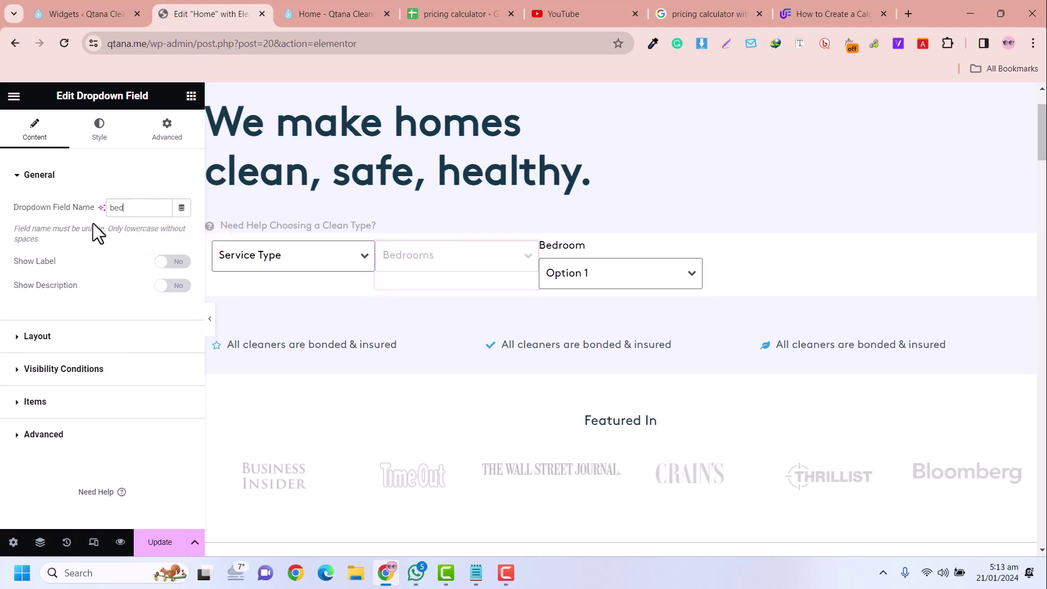
- Review the second dropdown's item list and the title of its first item
{"action": "left_click", "coordinate": [33, 338]}
{"action": "left_click", "coordinate": [35, 478]}
{"action": "left_click", "coordinate": [36, 327]}
{"action": "left_click", "coordinate": [150, 361]}
{"action": "left_click_drag", "start_coordinate": [149, 361], "coordinate": [86, 364]}
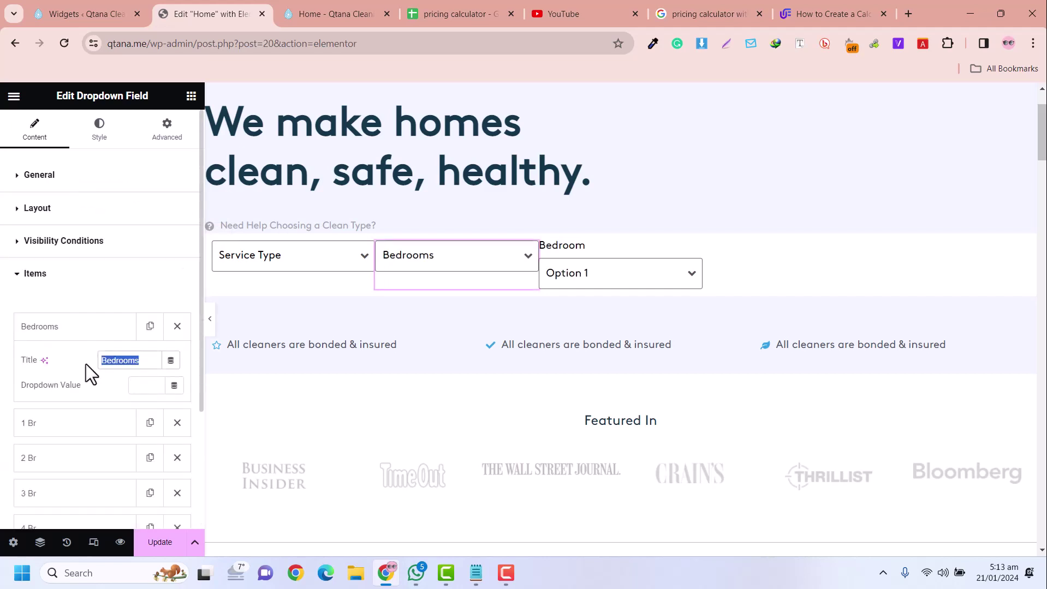
{"action": "left_click", "coordinate": [61, 328]}
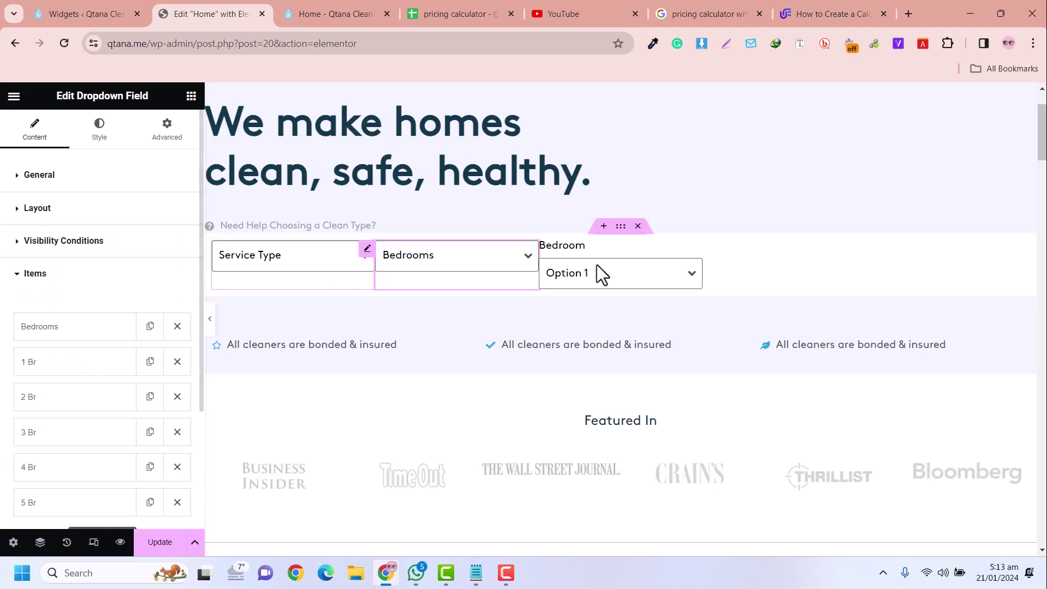
- Label the third dropdown field Bathrooms and give it the field name bath
{"action": "left_click", "coordinate": [689, 263]}
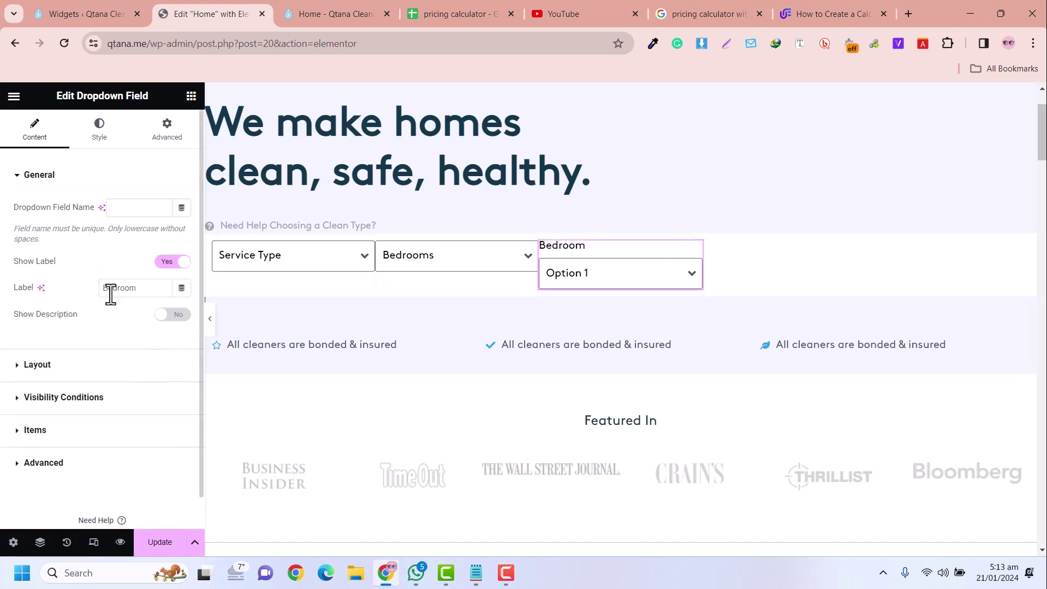
{"action": "double_click", "coordinate": [150, 288]}
{"action": "type", "text": "Bat"}
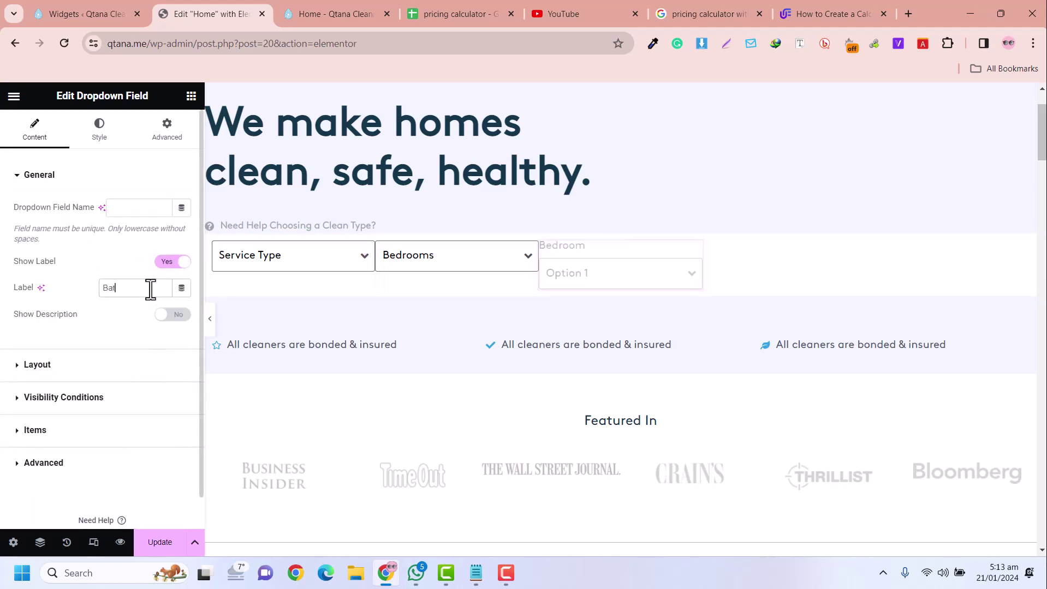
{"action": "left_click", "coordinate": [140, 202]}
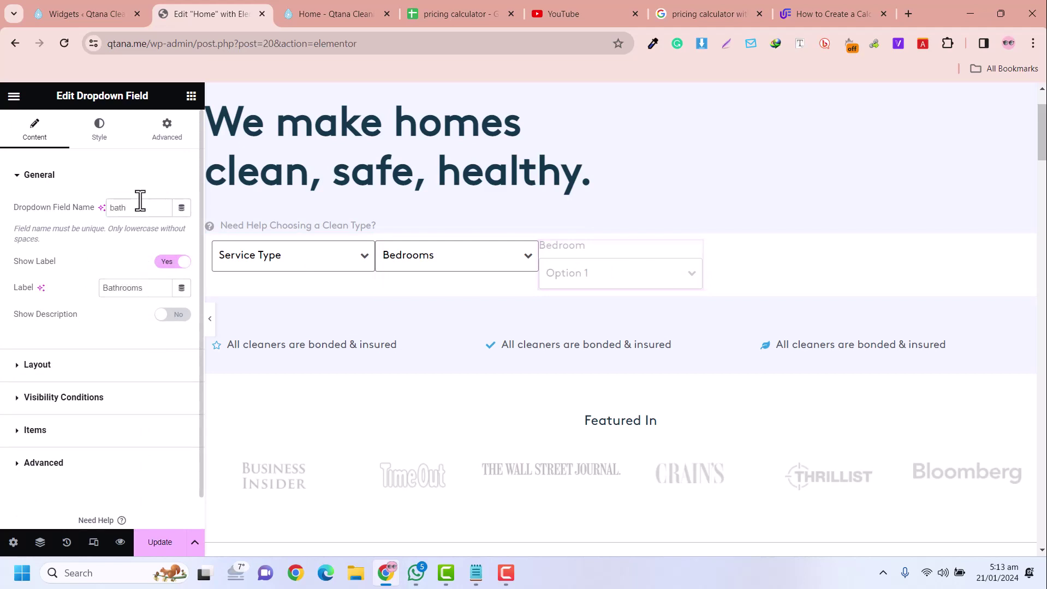
{"action": "type", "text": "bath"}
- Retitle the first item of the third dropdown field as Bathrooms
{"action": "left_click", "coordinate": [54, 432]}
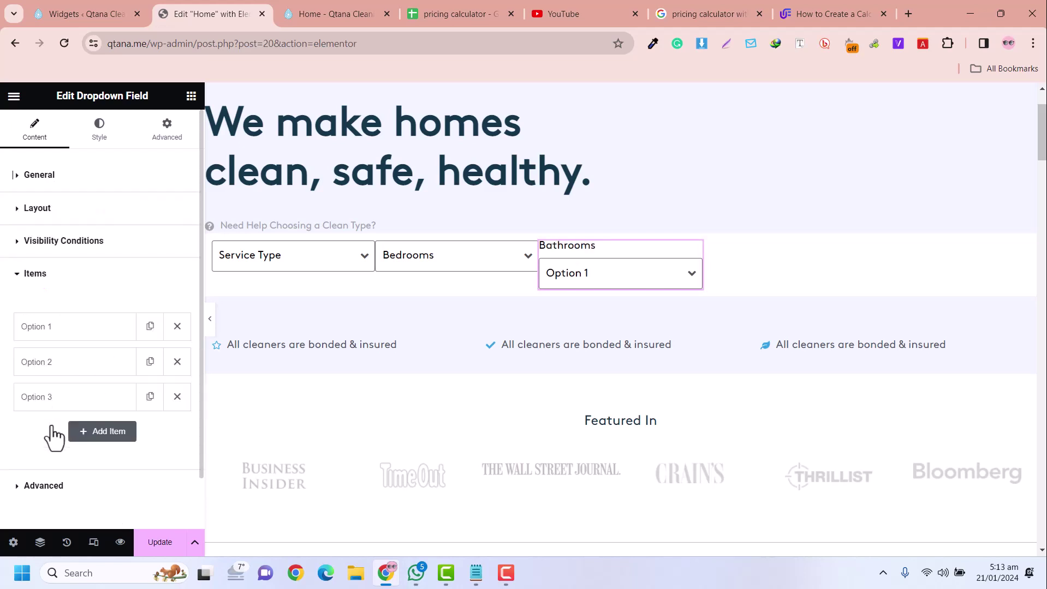
{"action": "left_click", "coordinate": [67, 334]}
{"action": "triple_click", "coordinate": [133, 361]}
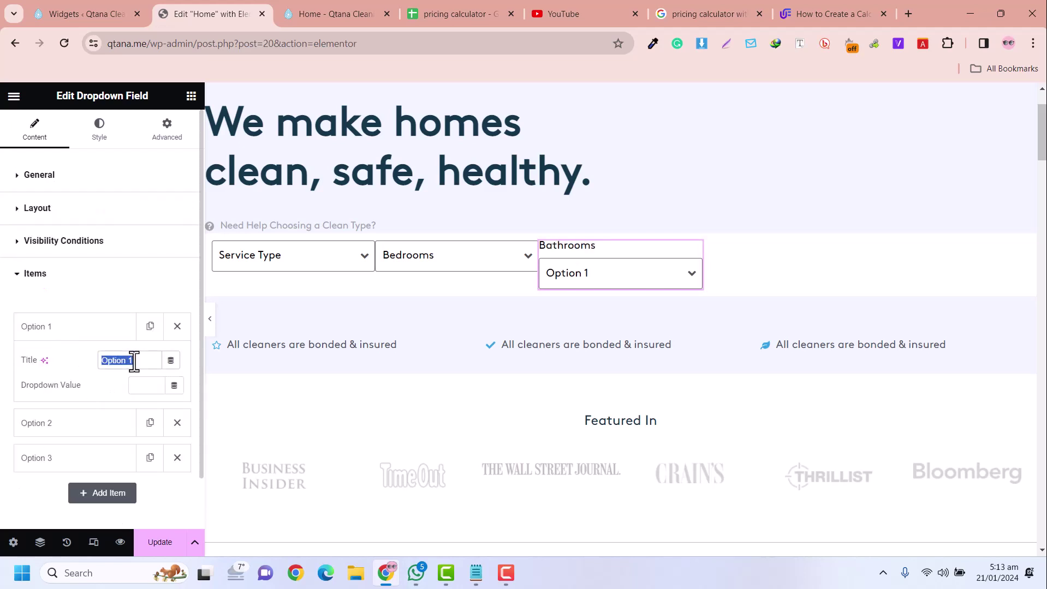
{"action": "type", "text": "Bathrooms"}
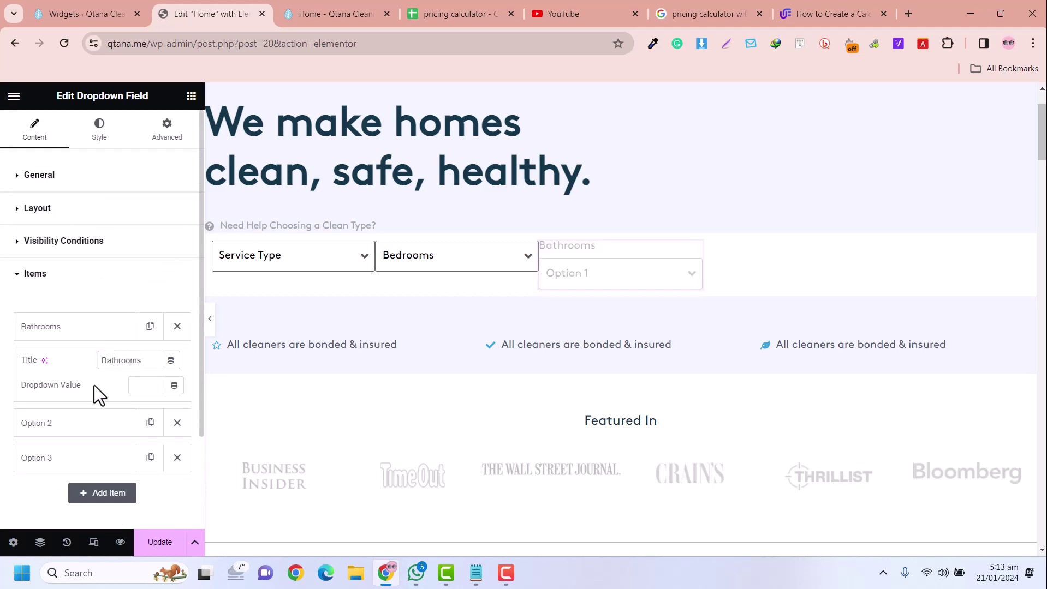
{"action": "left_click", "coordinate": [77, 334]}
- Retitle the Option 2 item of the third dropdown field as 1 Bathroom
{"action": "left_click", "coordinate": [76, 366]}
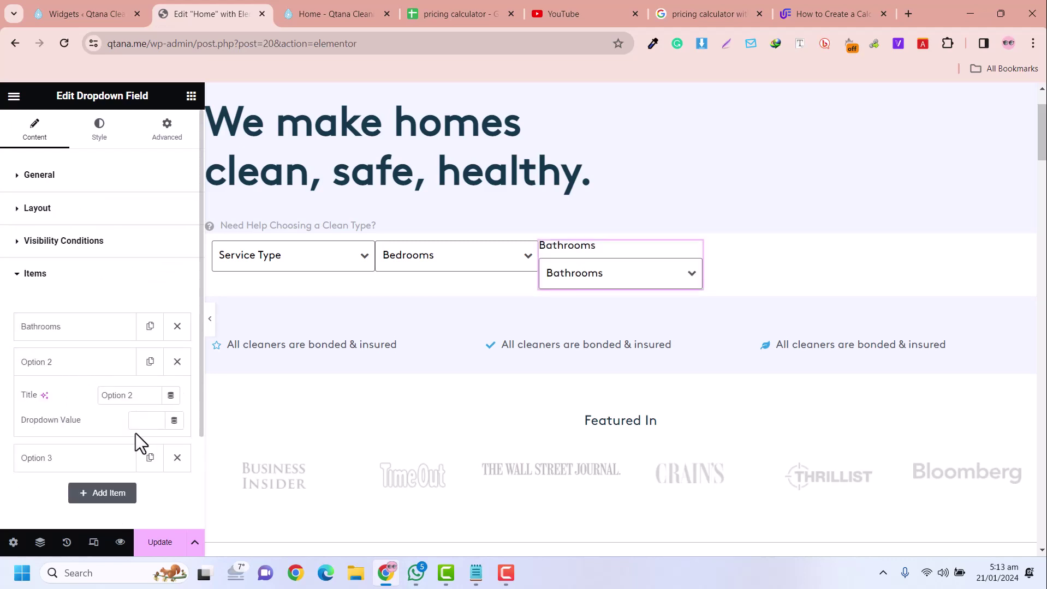
{"action": "triple_click", "coordinate": [134, 401]}
{"action": "type", "text": "1 Bathroom"}
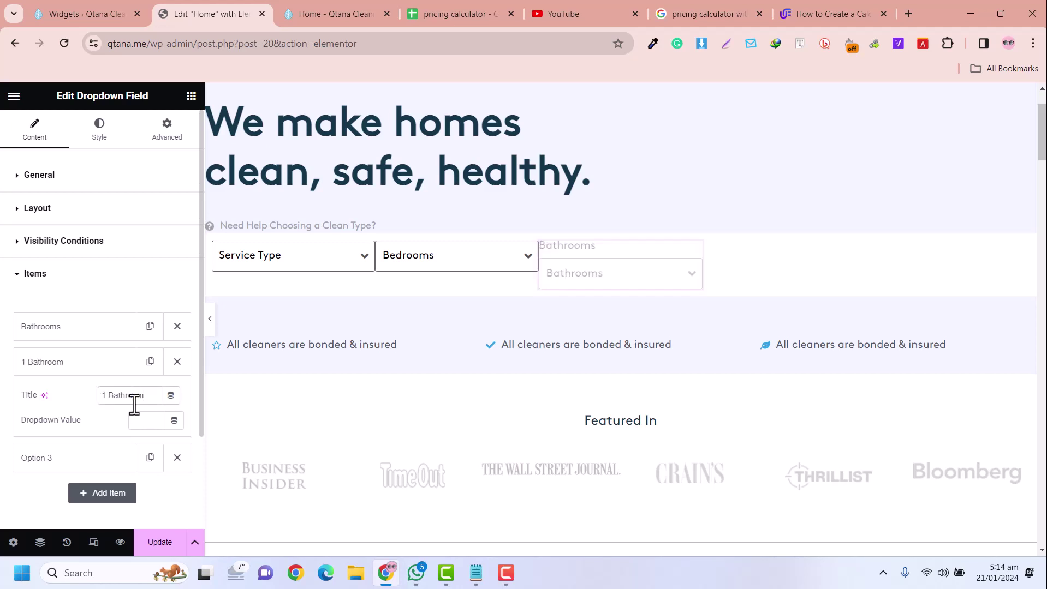
{"action": "left_click", "coordinate": [87, 371]}
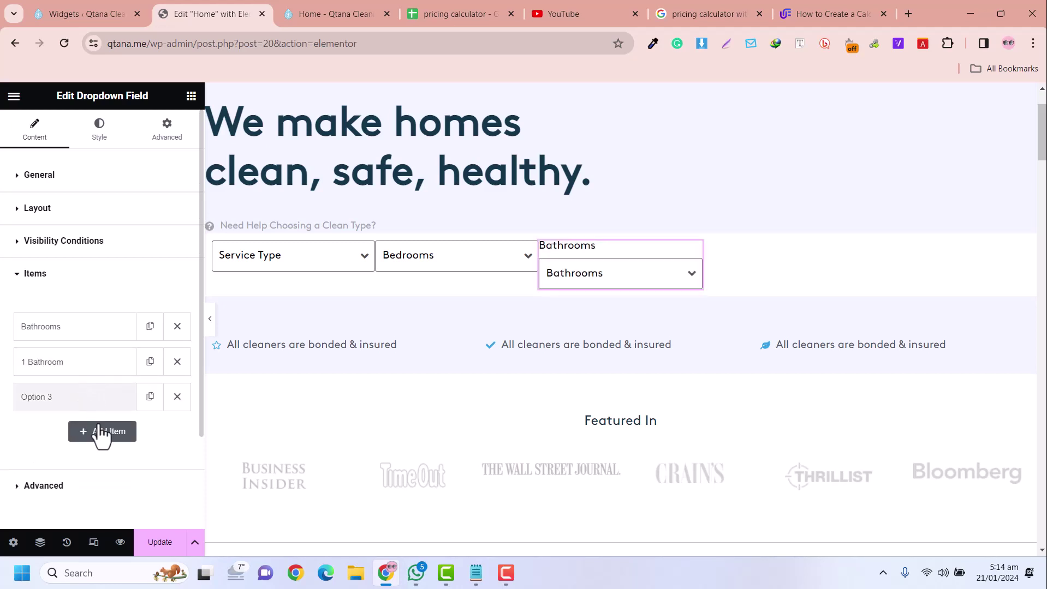
- Retitle the Option 3 item of the third dropdown field as 2 Bathrooms
{"action": "left_click", "coordinate": [101, 404]}
{"action": "triple_click", "coordinate": [114, 431]}
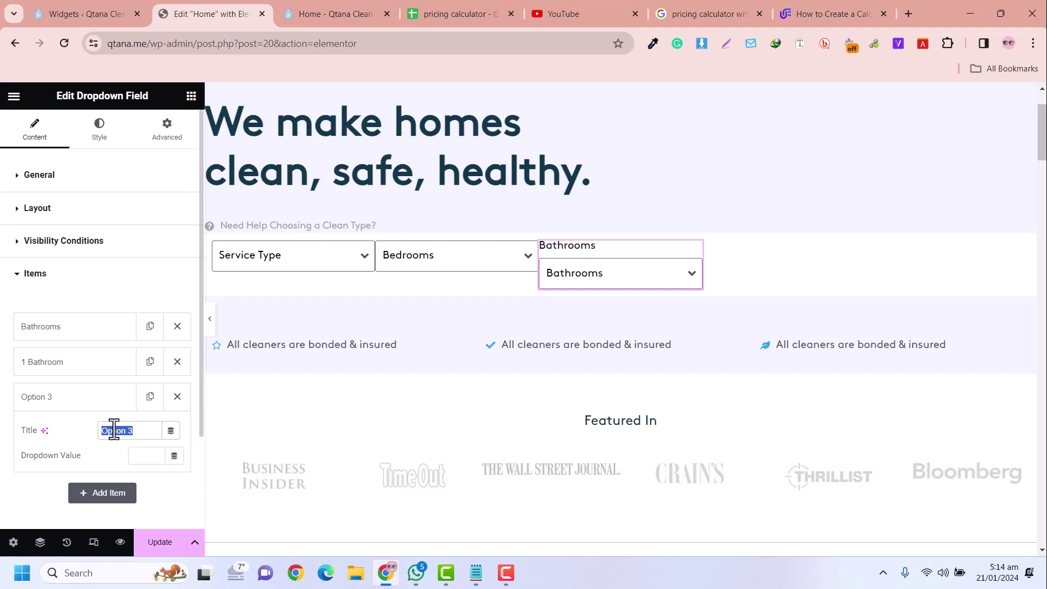
{"action": "type", "text": "2 Bath"}
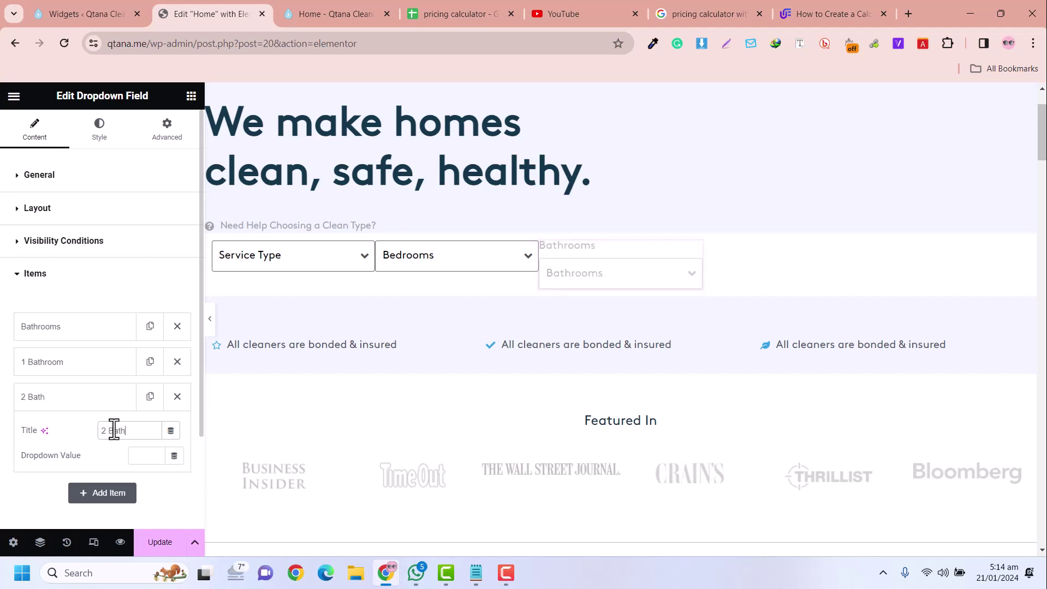
{"action": "type", "text": "rooms"}
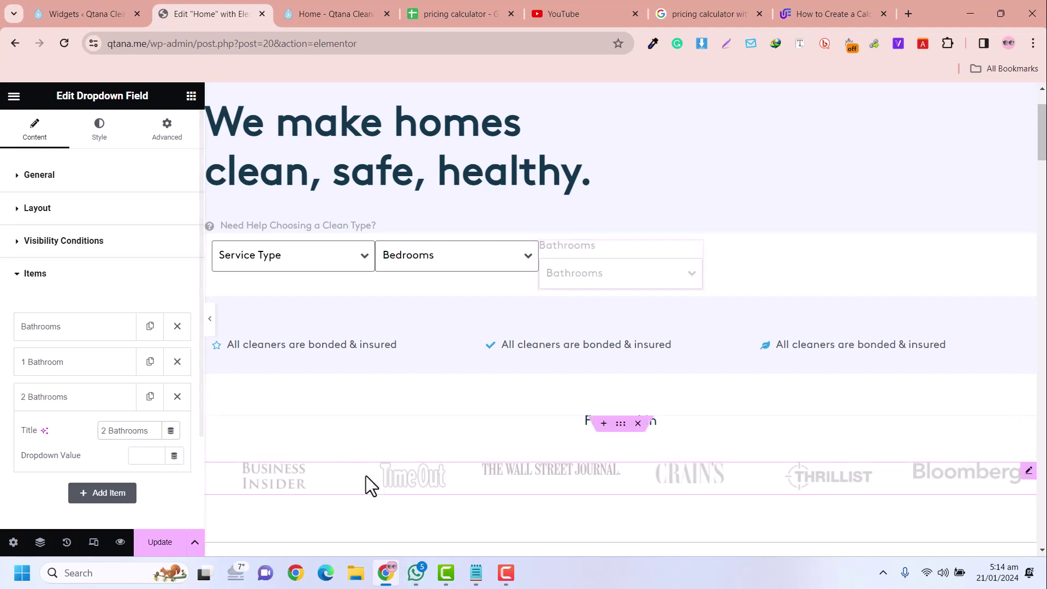
- Copy the 2 Bathrooms price from the Notepad price list and set that item's dropdown value to 120
{"action": "left_click", "coordinate": [473, 575]}
{"action": "double_click", "coordinate": [143, 253]}
{"action": "key", "text": "ctrl+c"}
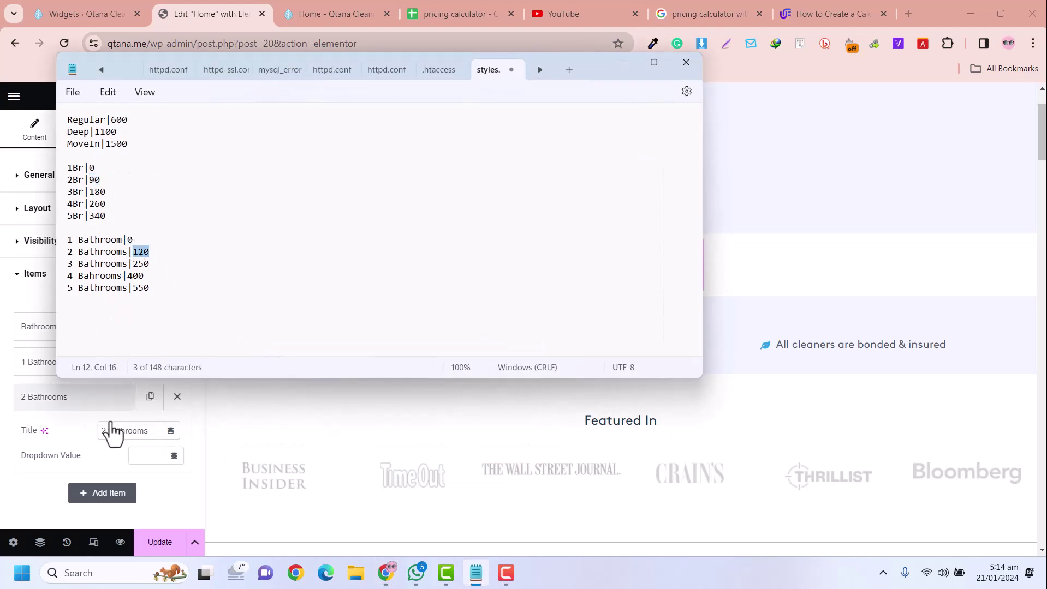
{"action": "left_click", "coordinate": [141, 458]}
{"action": "key", "text": "ctrl+v"}
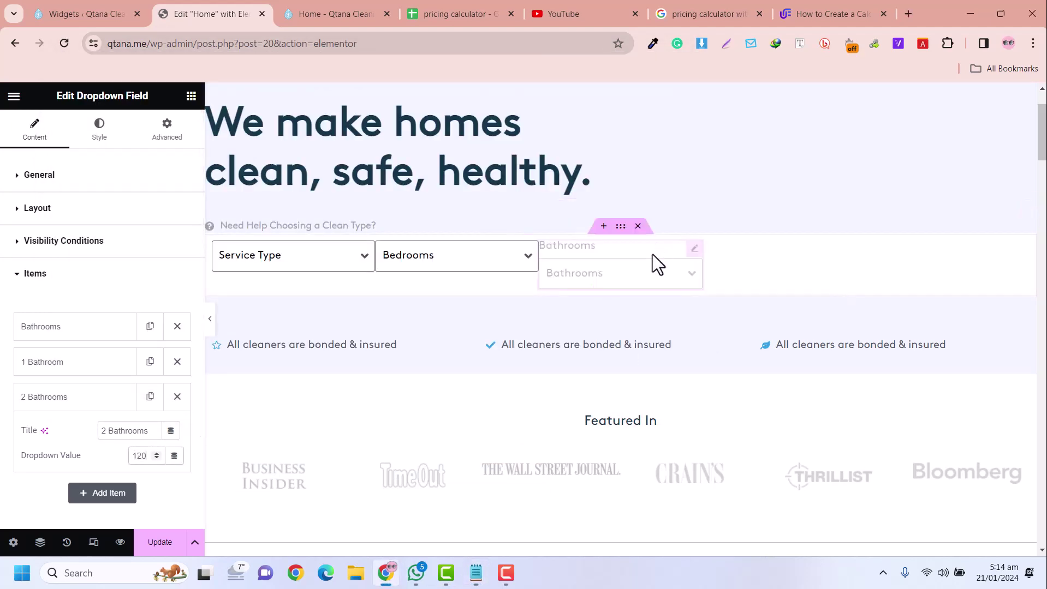
{"action": "left_click", "coordinate": [99, 404]}
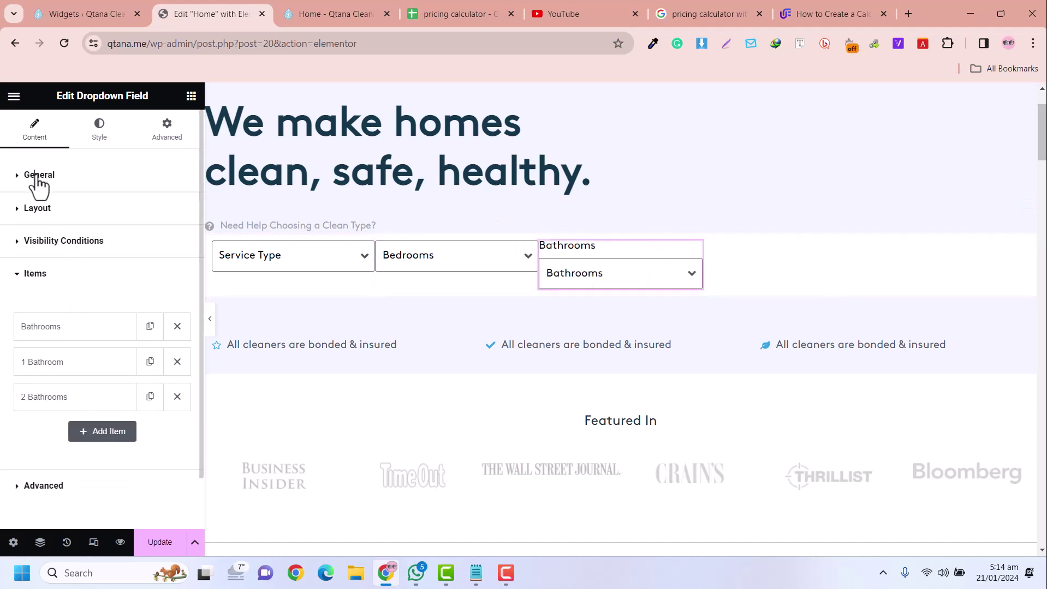
- Hide the label of the third dropdown field
{"action": "left_click", "coordinate": [39, 175]}
{"action": "left_click", "coordinate": [170, 262]}
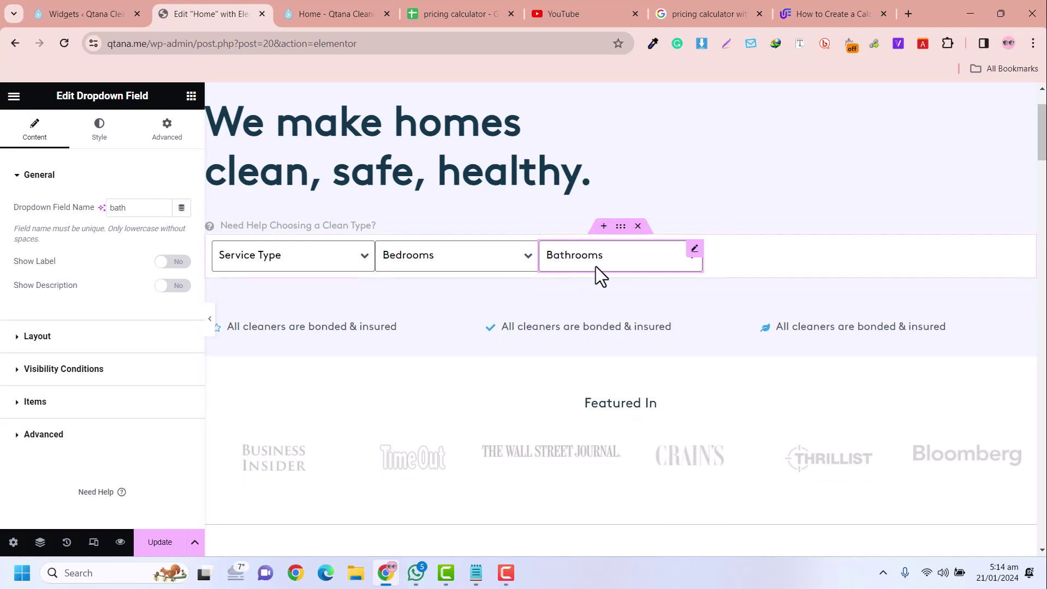
- Add a 3 Bathrooms item with dropdown value 250, taken from the Notepad price list
{"action": "left_click", "coordinate": [35, 402]}
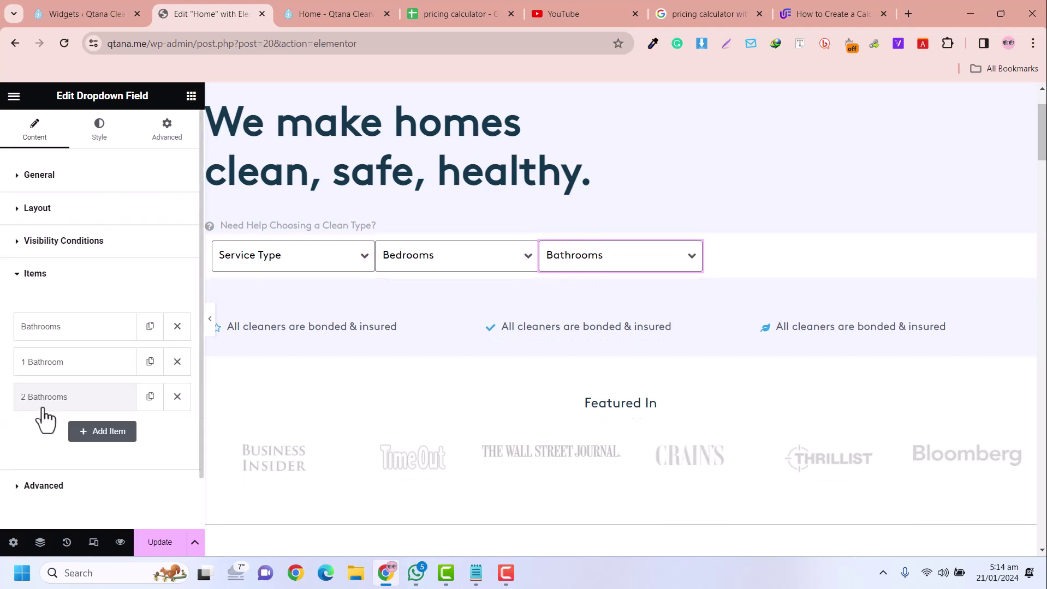
{"action": "left_click", "coordinate": [105, 433]}
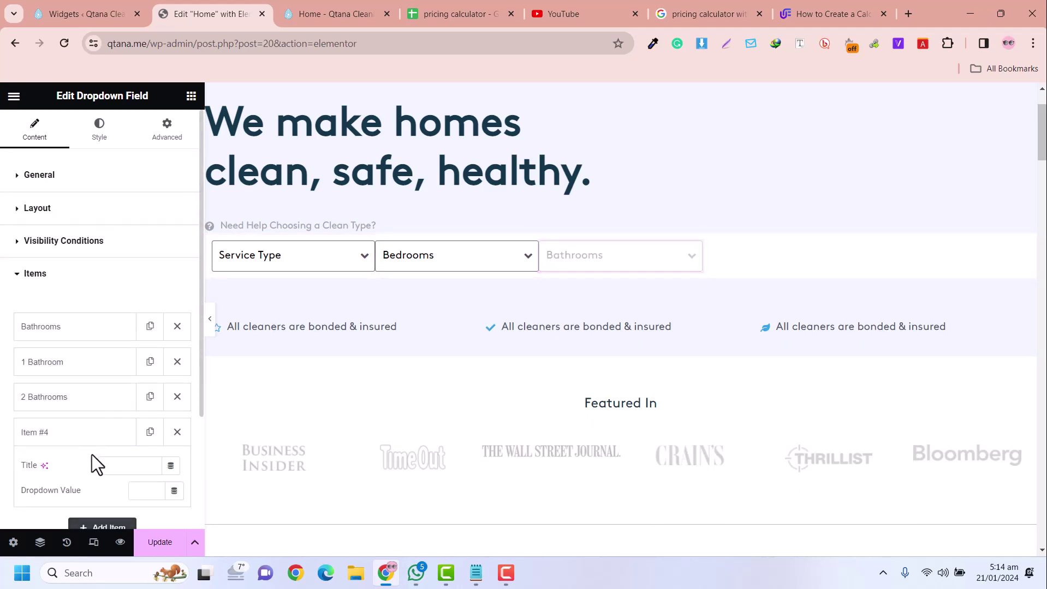
{"action": "left_click", "coordinate": [475, 573]}
{"action": "key", "text": "alt+Tab"}
{"action": "key", "text": "ctrl+v"}
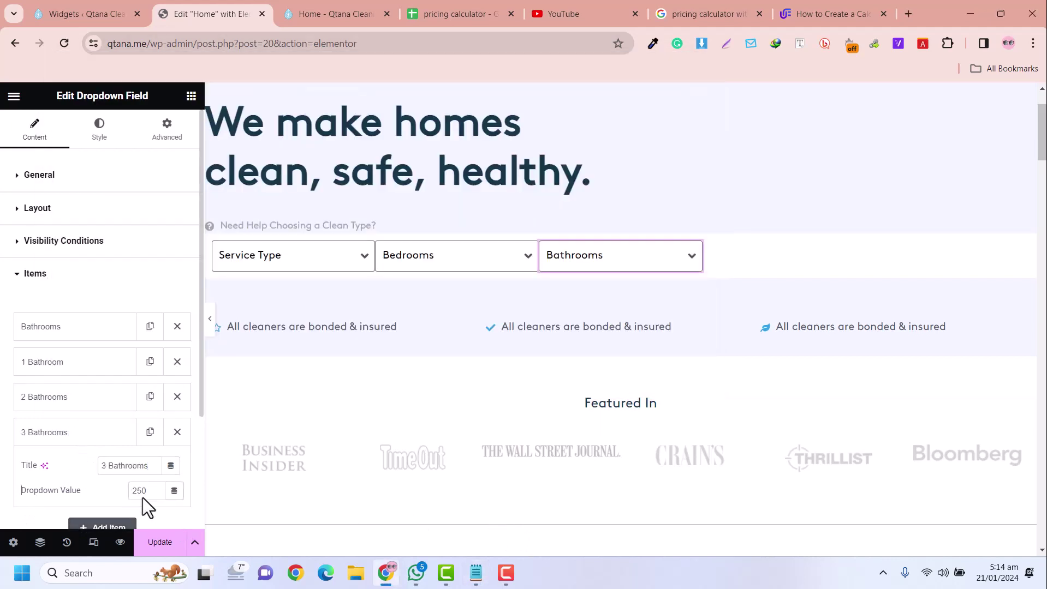
- Add items 4 Bahrooms with value 400 and 5 Bathrooms with value 550, copying them from the Notepad price list
{"action": "left_click", "coordinate": [102, 527]}
{"action": "key", "text": "alt+Tab"}
{"action": "left_click_drag", "start_coordinate": [149, 288], "coordinate": [51, 289]}
{"action": "key", "text": "ctrl+c"}
{"action": "key", "text": "alt+Tab"}
{"action": "left_click", "coordinate": [143, 470]}
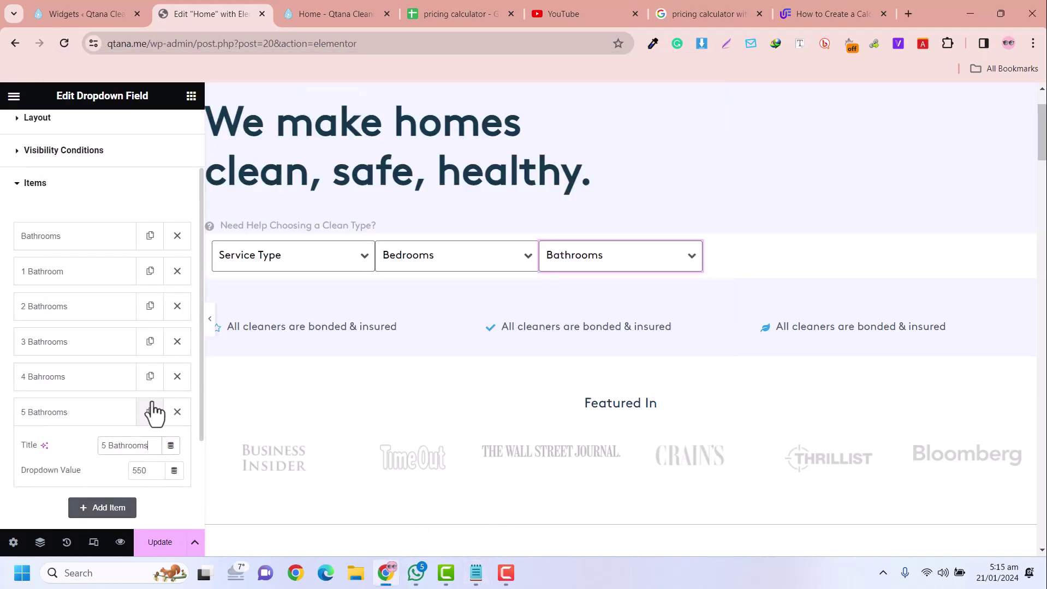
{"action": "left_click", "coordinate": [109, 412]}
- Check the titles and dropdown values of the 4 Bahrooms and 1 Bathroom items
{"action": "left_click", "coordinate": [47, 385]}
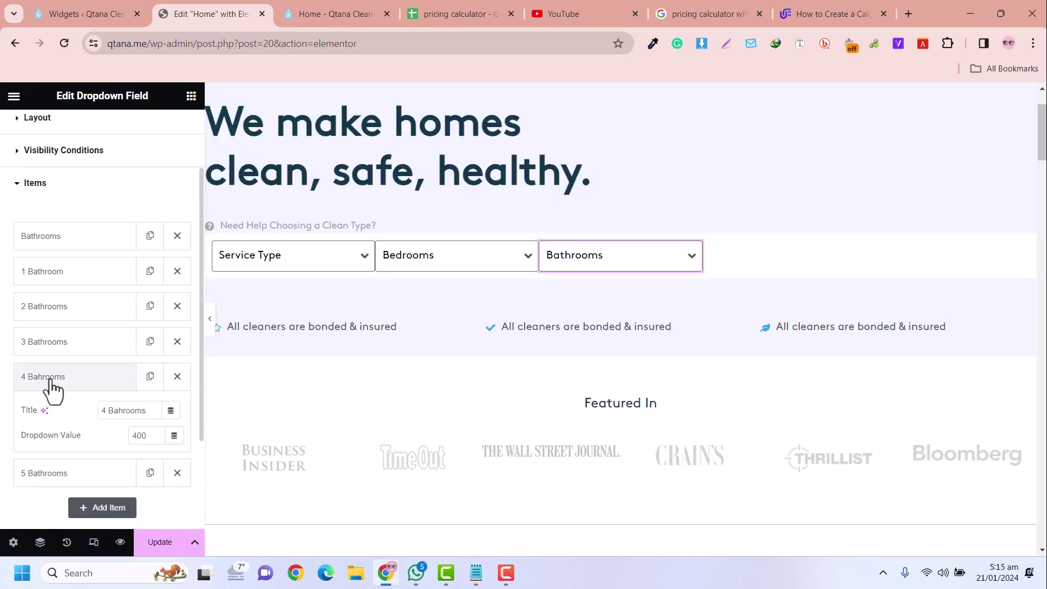
{"action": "left_click", "coordinate": [60, 273]}
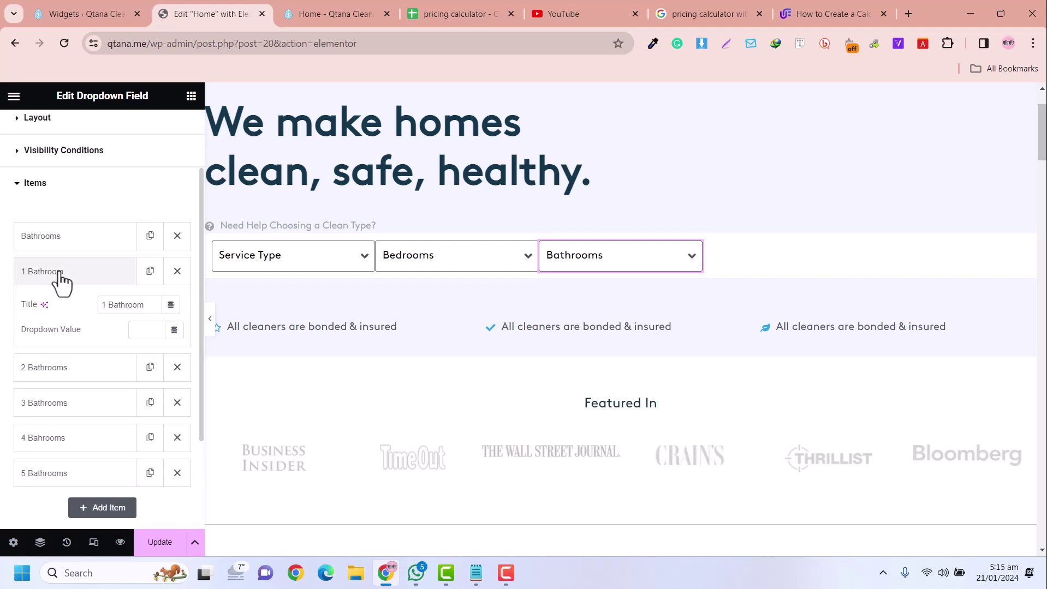
{"action": "left_click", "coordinate": [64, 243]}
{"action": "left_click", "coordinate": [64, 242]}
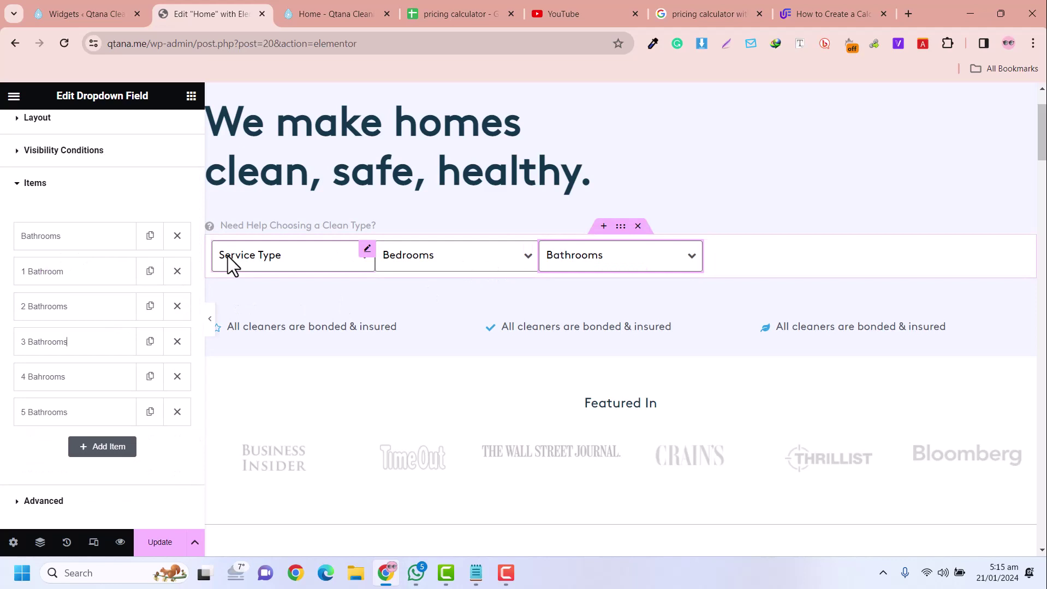
- Find the Number Field widget and add it to the form row directly after the Bathrooms dropdown
{"action": "scroll", "coordinate": [164, 225], "scroll_direction": "up", "scroll_amount": 2}
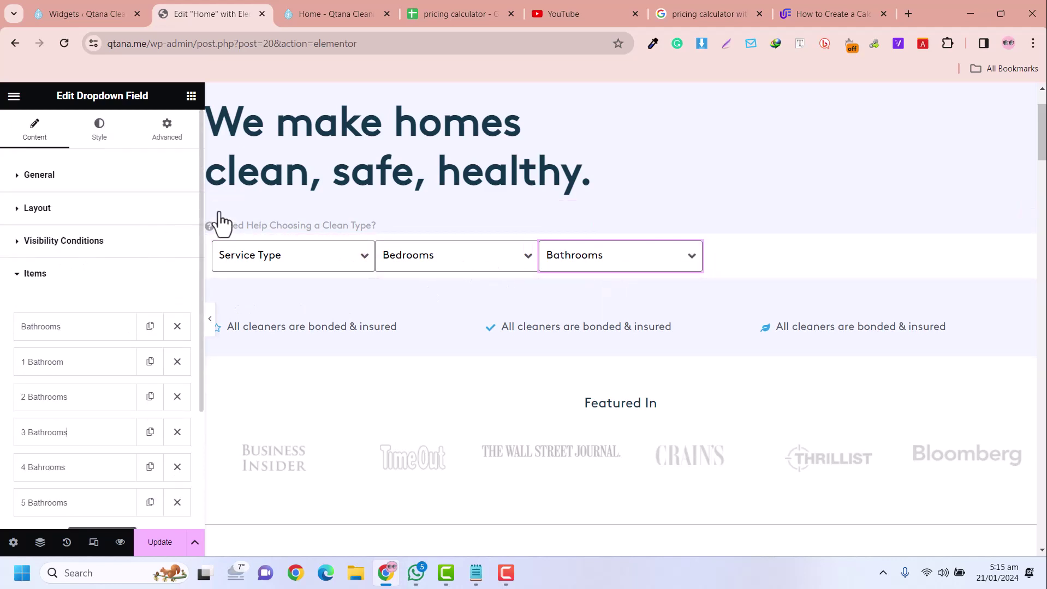
{"action": "left_click", "coordinate": [191, 96]}
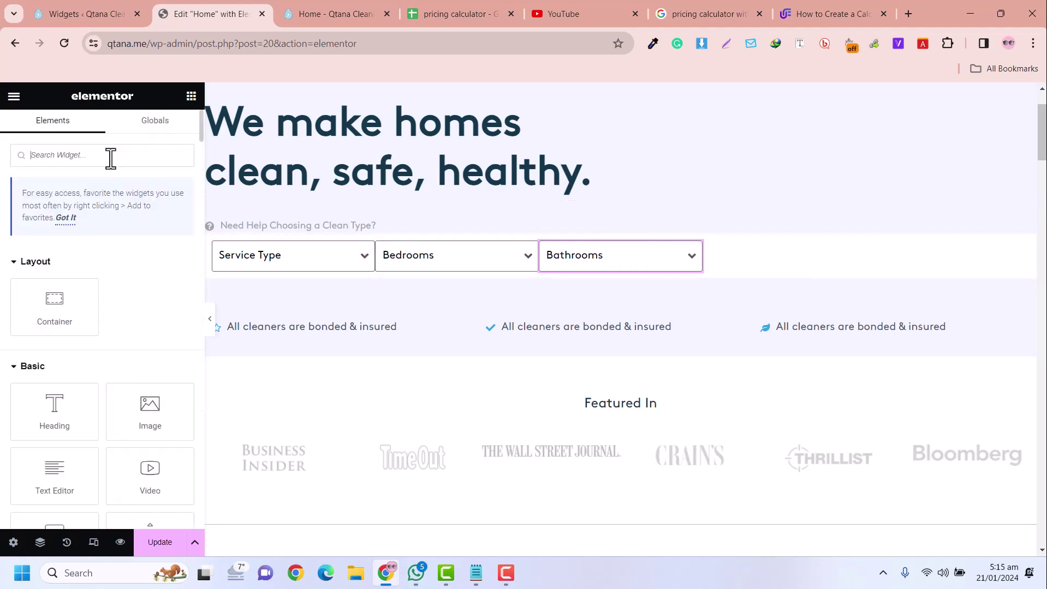
{"action": "type", "text": "na"}
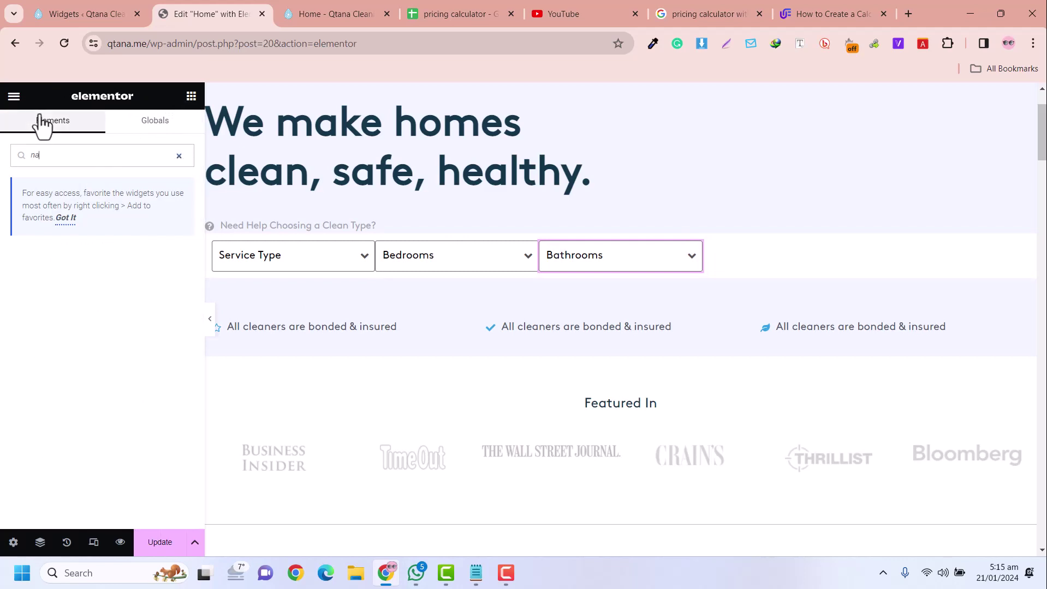
{"action": "type", "text": "uum"}
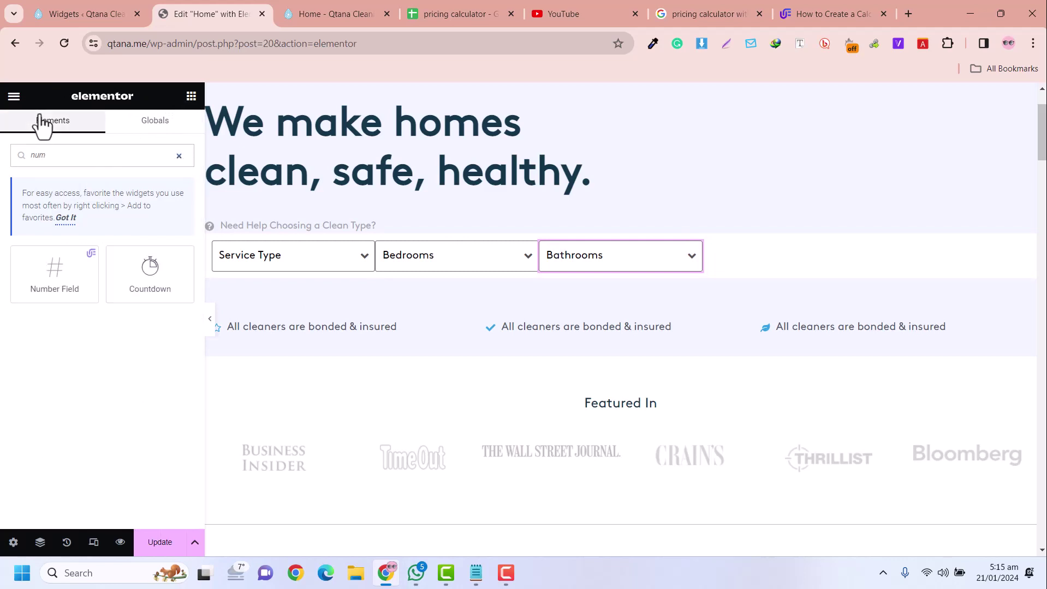
{"action": "left_click_drag", "start_coordinate": [54, 269], "coordinate": [687, 263]}
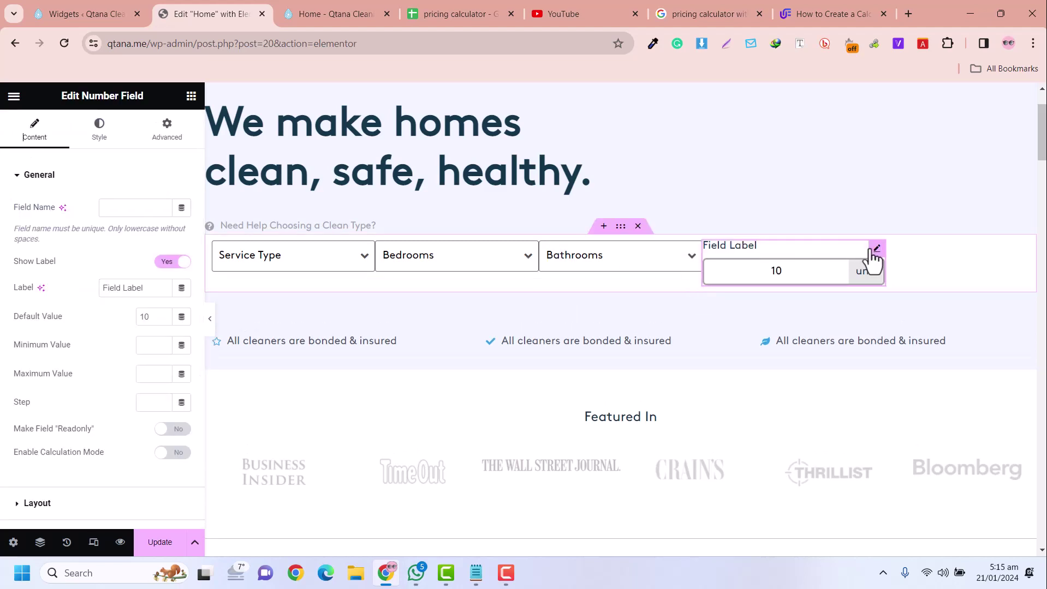
- Hide the number field's label, name the field calculate, set its default value to 0 and enable calculation mode
{"action": "left_click", "coordinate": [173, 261]}
{"action": "left_click", "coordinate": [121, 206]}
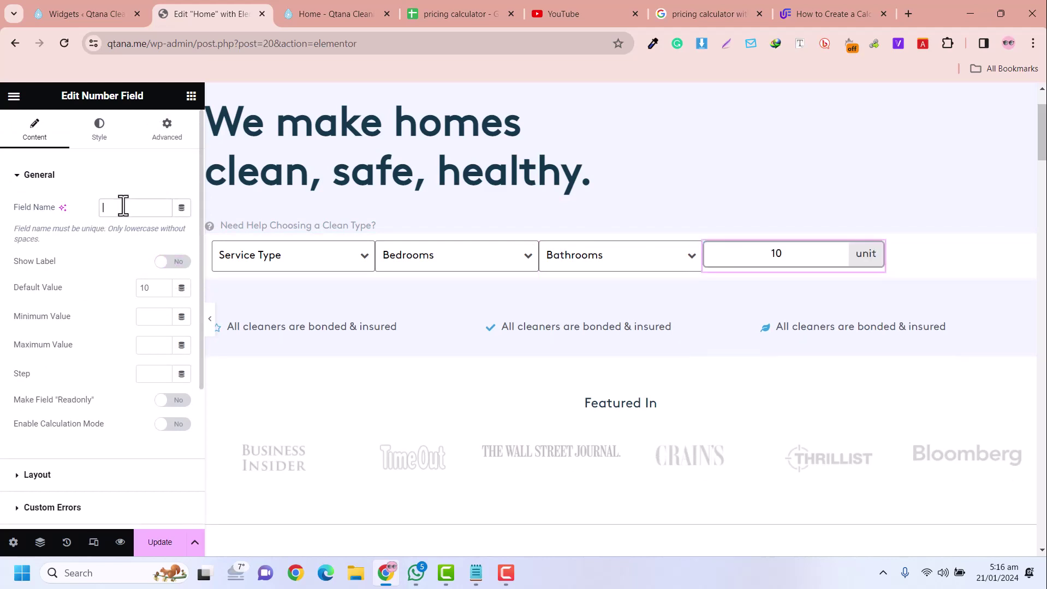
{"action": "type", "text": "d"}
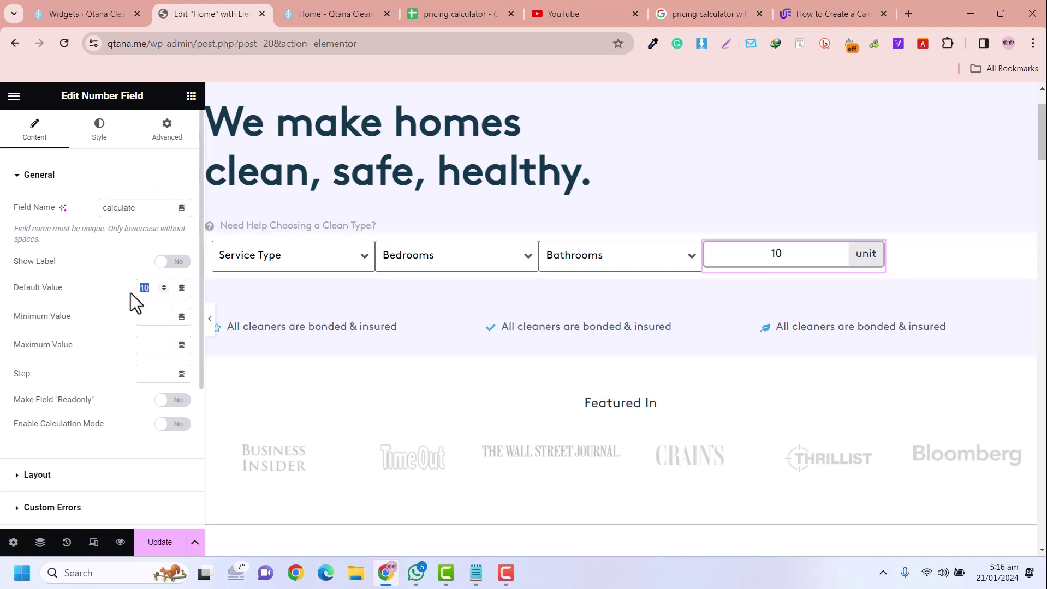
{"action": "type", "text": "0"}
{"action": "left_click", "coordinate": [170, 426]}
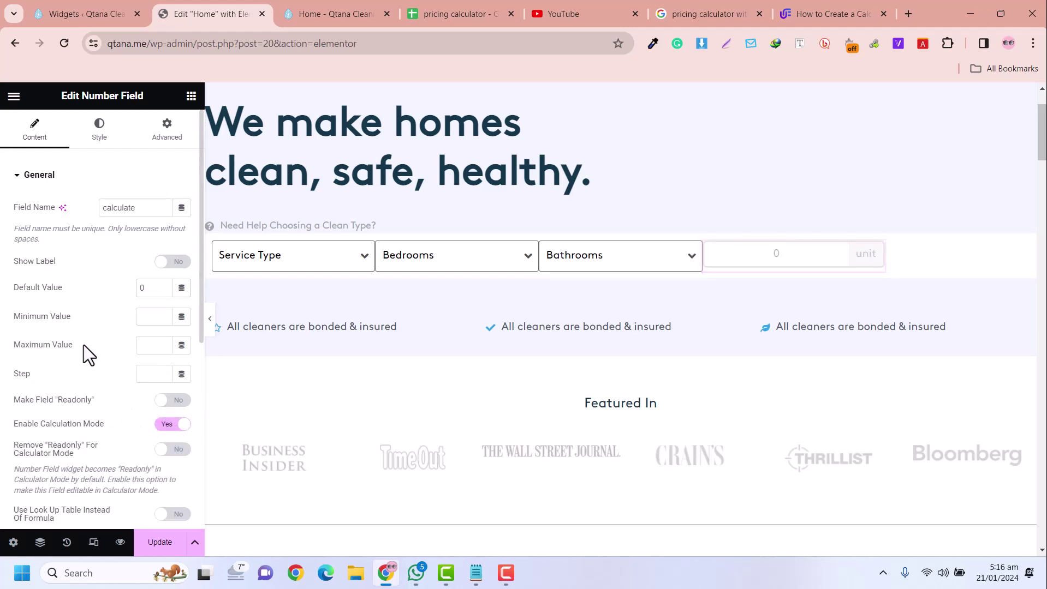
- Start the number field's calculator formula with [] and look up the Service Type dropdown's field name
{"action": "scroll", "coordinate": [83, 345], "scroll_direction": "down", "scroll_amount": 2}
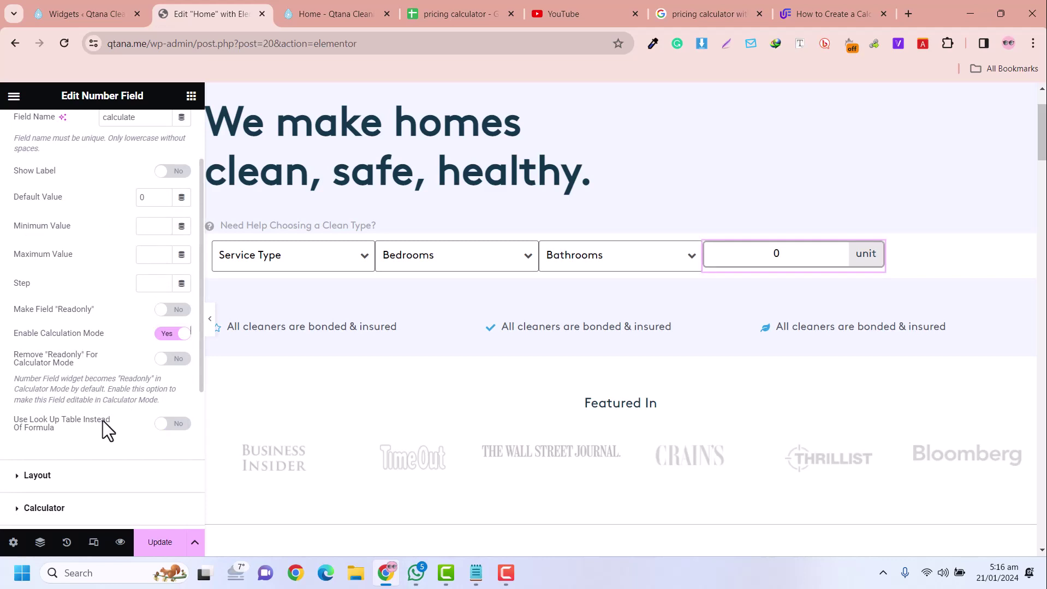
{"action": "scroll", "coordinate": [102, 422], "scroll_direction": "down", "scroll_amount": 2}
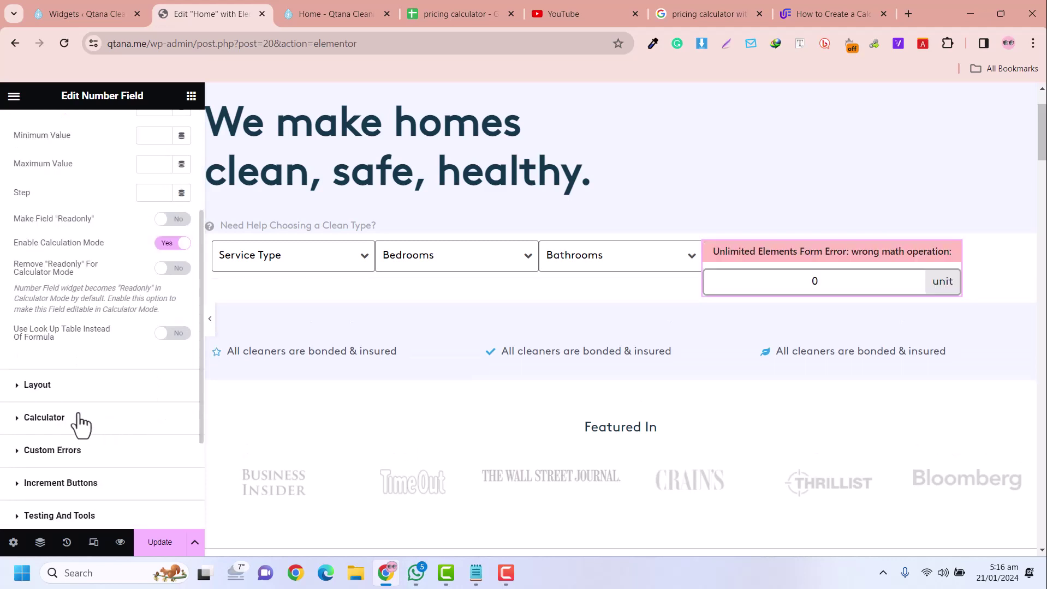
{"action": "left_click", "coordinate": [62, 422]}
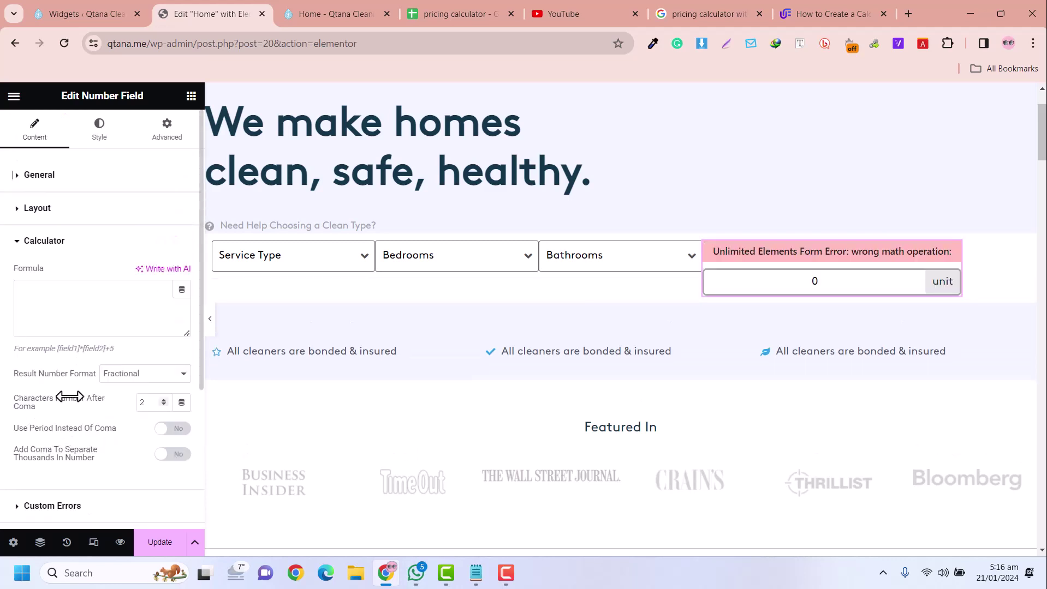
{"action": "left_click", "coordinate": [98, 296]}
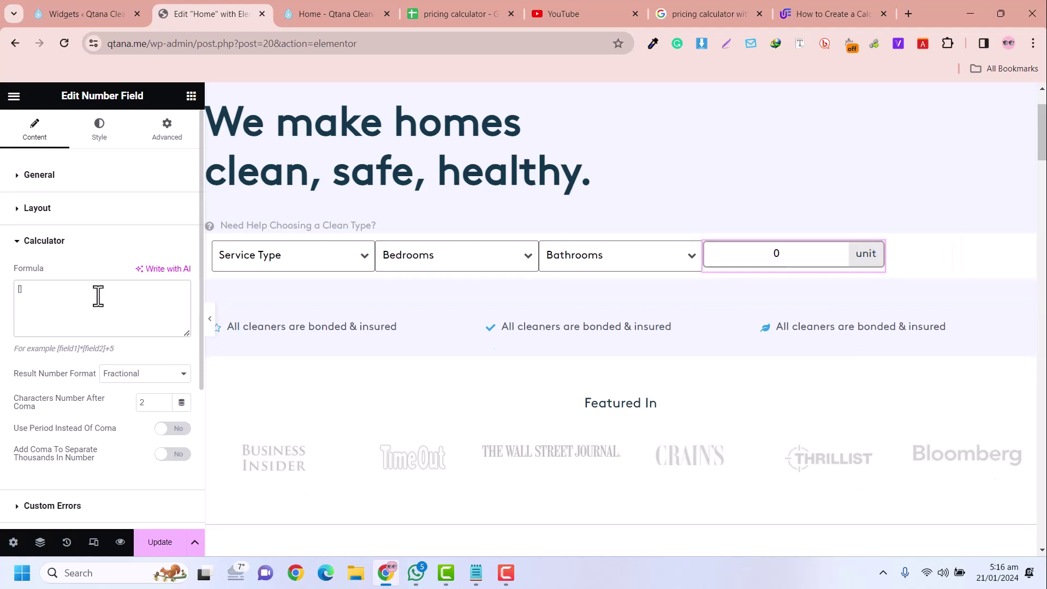
{"action": "left_click", "coordinate": [367, 253]}
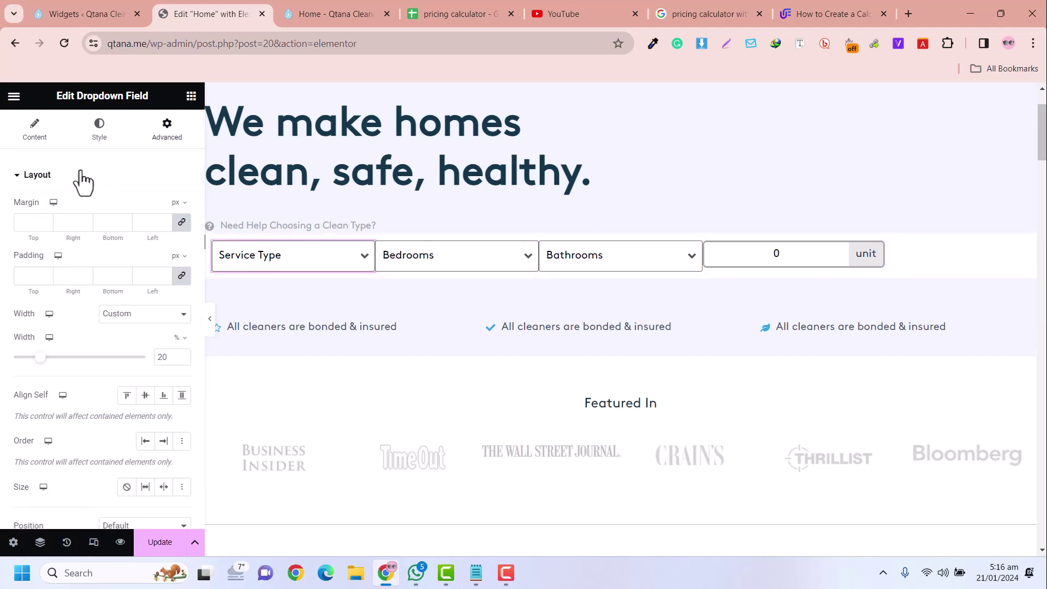
{"action": "left_click", "coordinate": [33, 133]}
{"action": "double_click", "coordinate": [123, 208]}
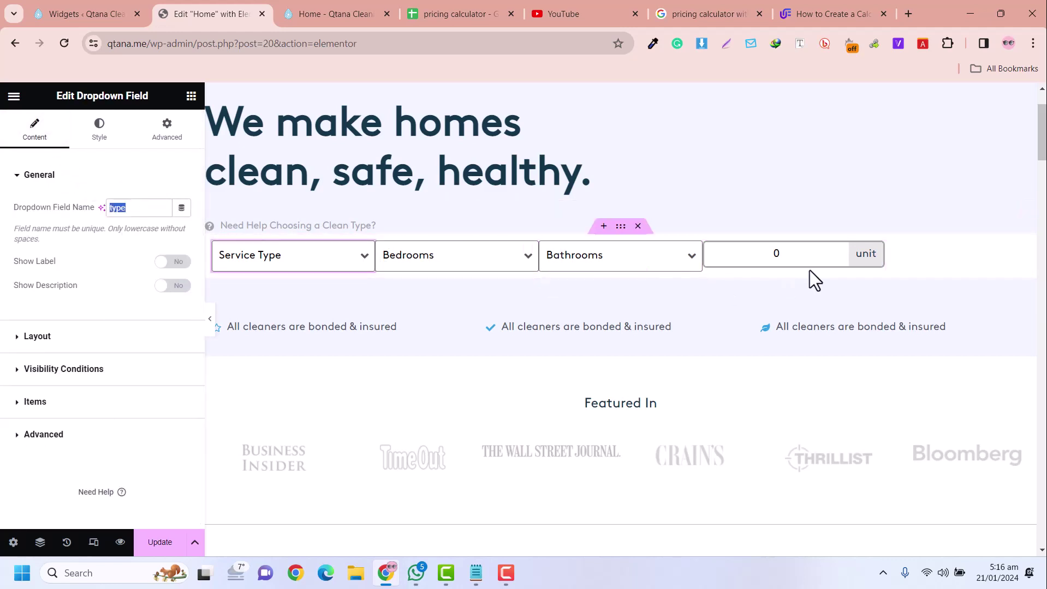
- Complete the number field's calculator formula as [type]+[bed]
{"action": "left_click", "coordinate": [867, 256]}
{"action": "scroll", "coordinate": [82, 350], "scroll_direction": "down", "scroll_amount": 6}
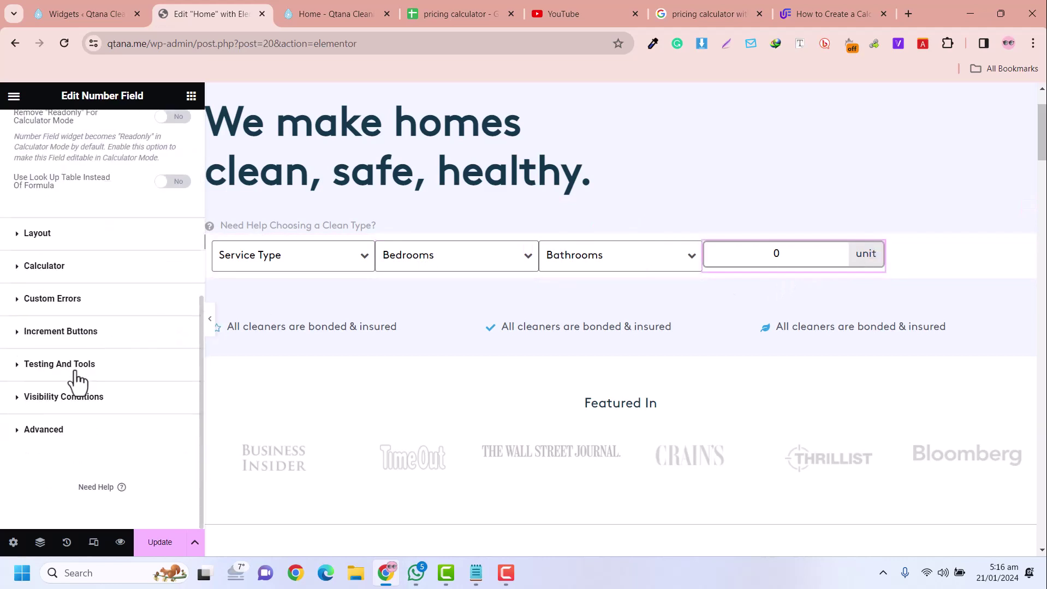
{"action": "left_click", "coordinate": [41, 267]}
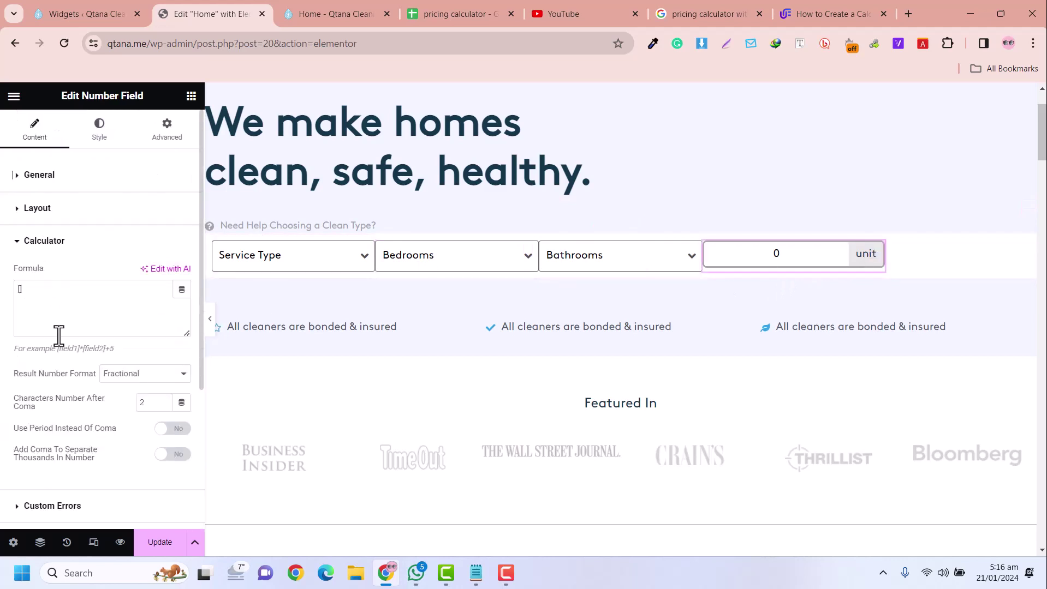
{"action": "left_click", "coordinate": [21, 292]}
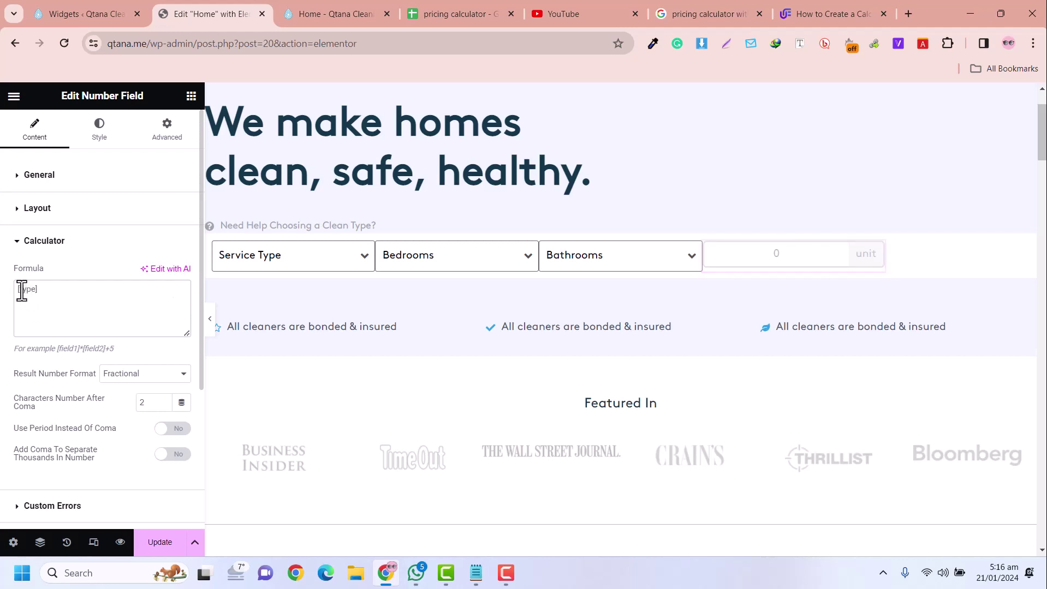
{"action": "type", "text": "[type]+"}
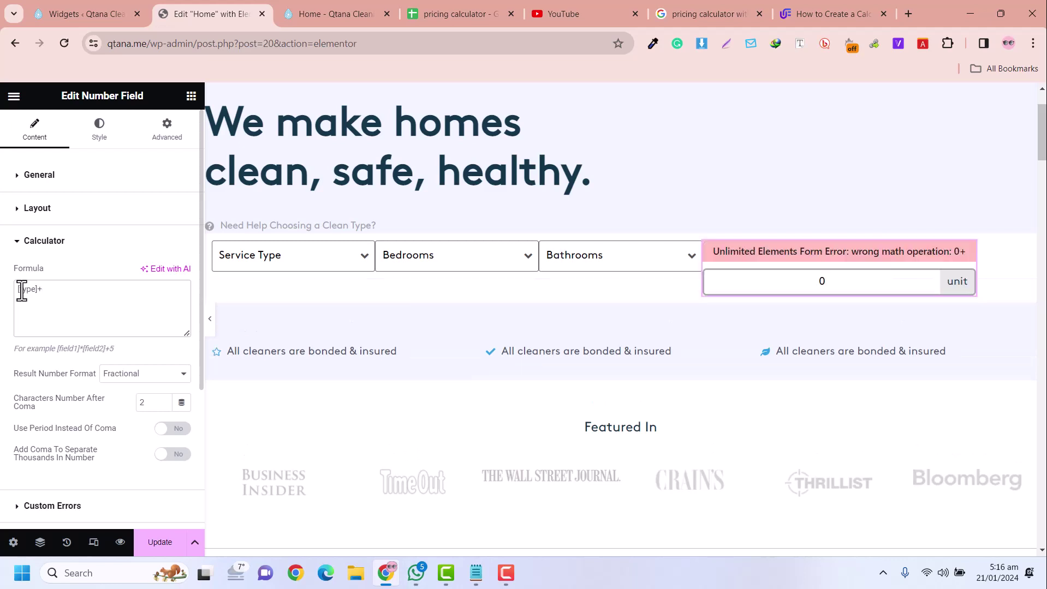
{"action": "type", "text": "["}
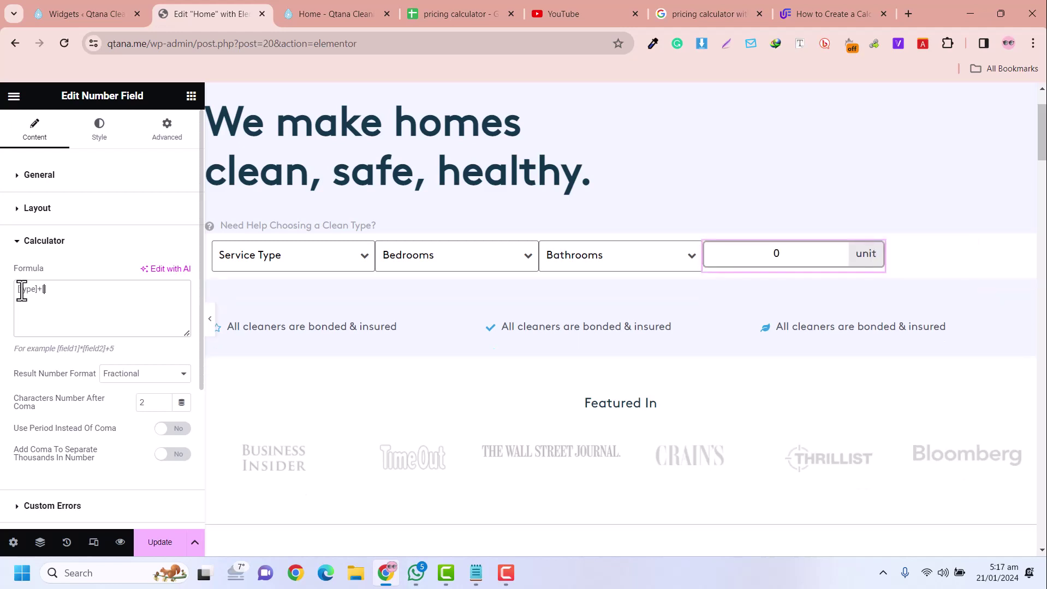
{"action": "type", "text": "]"}
{"action": "type", "text": "bed"}
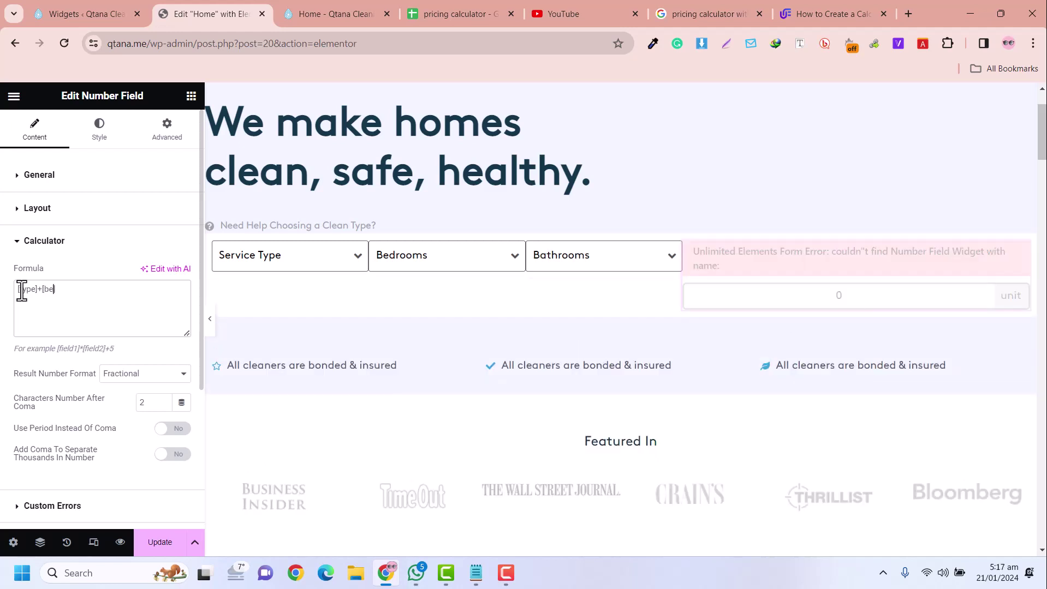
- Check the field names of the Bedrooms and Bathrooms dropdowns
{"action": "left_click", "coordinate": [517, 251]}
{"action": "left_click", "coordinate": [437, 255]}
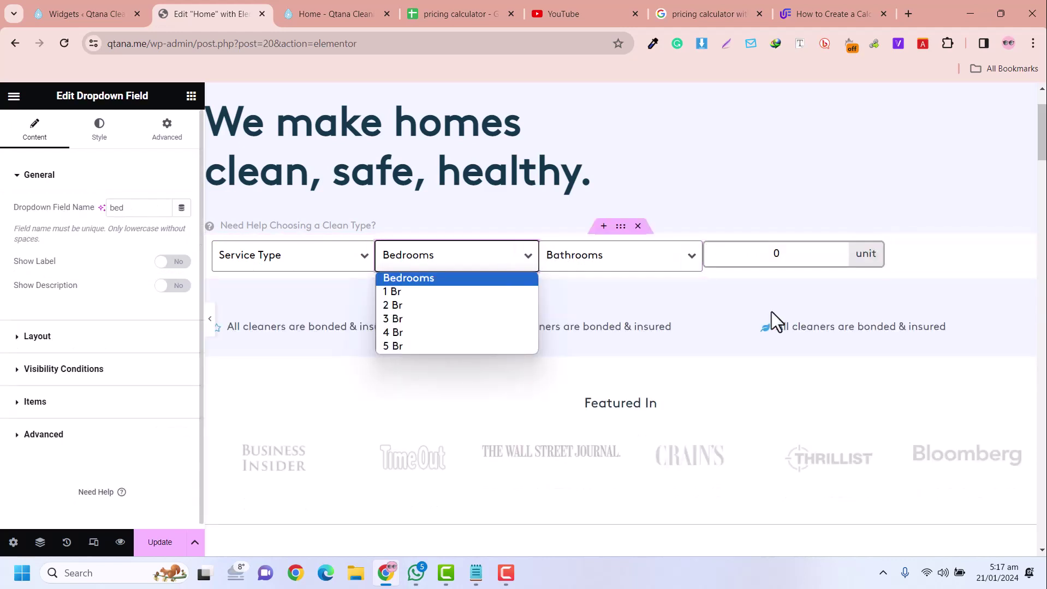
{"action": "left_click", "coordinate": [695, 253]}
{"action": "left_click", "coordinate": [694, 250]}
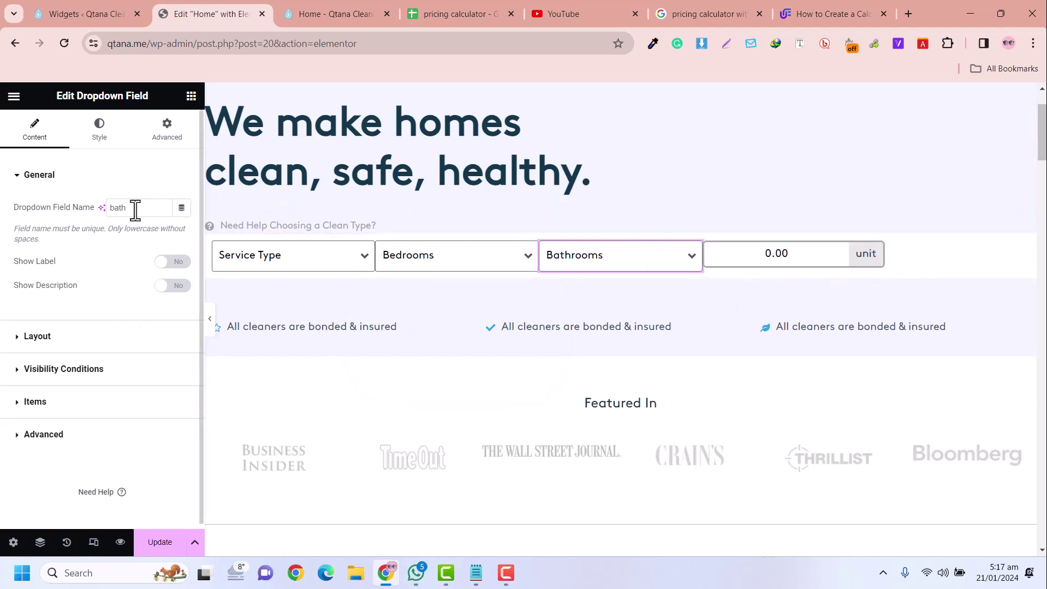
- Extend the number field's calculator formula to [type]+[bed]+[bath]
{"action": "left_click", "coordinate": [880, 255]}
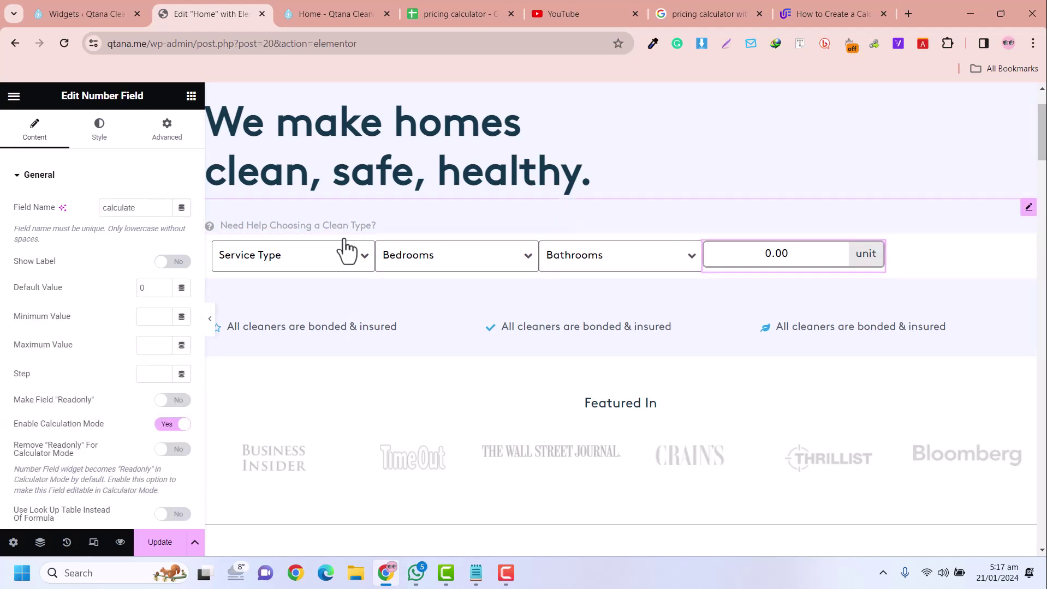
{"action": "scroll", "coordinate": [69, 357], "scroll_direction": "down", "scroll_amount": 5}
{"action": "left_click", "coordinate": [28, 327]}
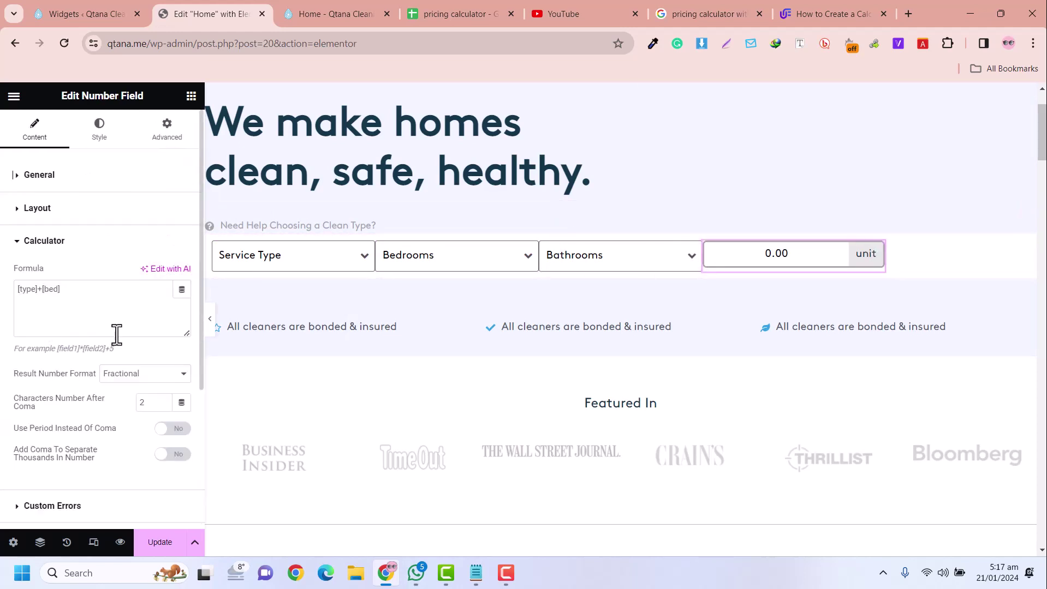
{"action": "left_click", "coordinate": [110, 302]}
{"action": "type", "text": "+"}
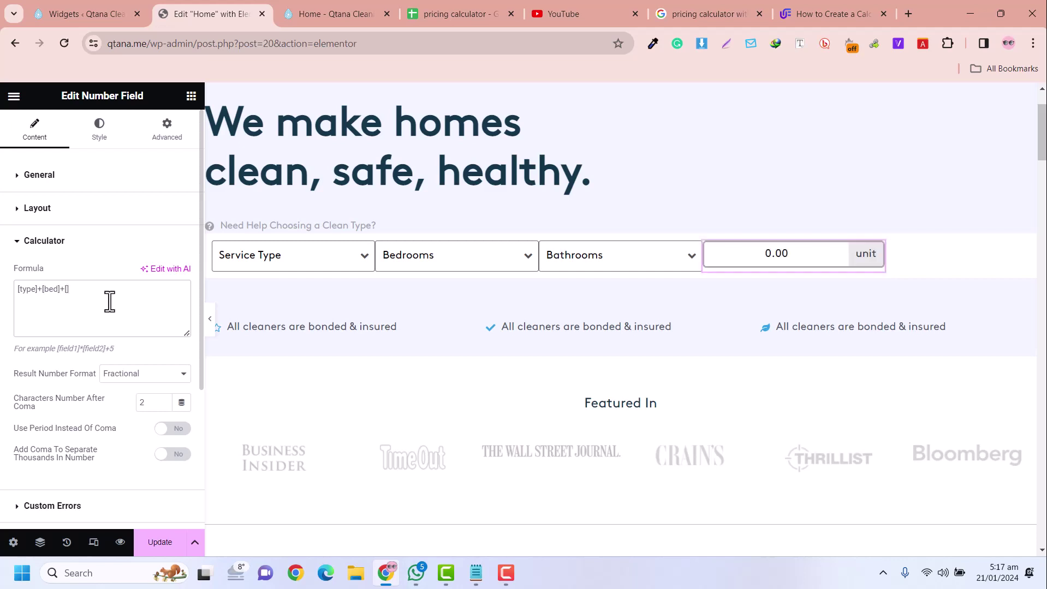
{"action": "type", "text": "[]"}
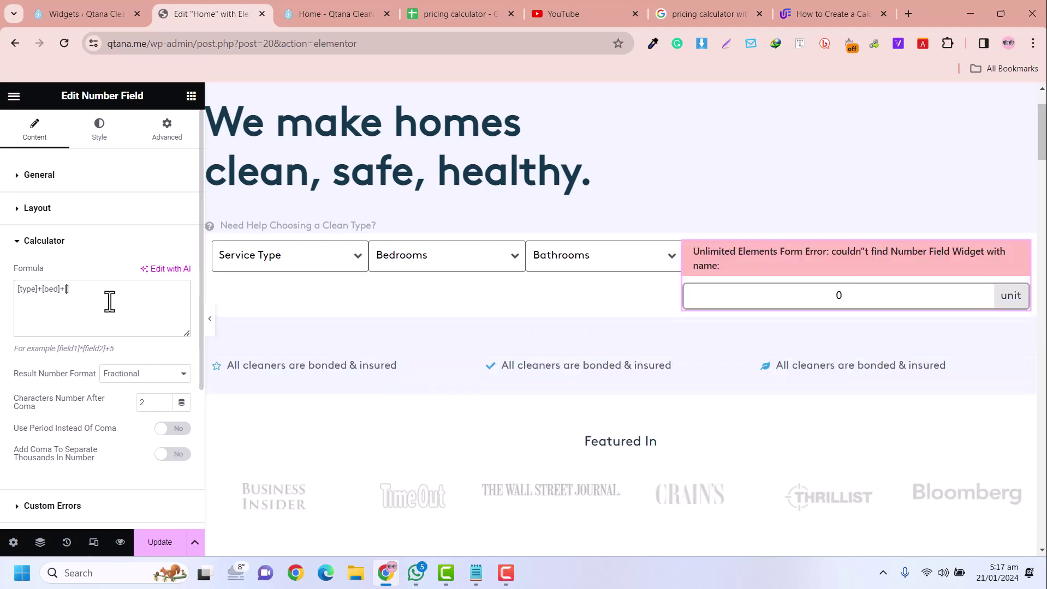
{"action": "type", "text": "bath"}
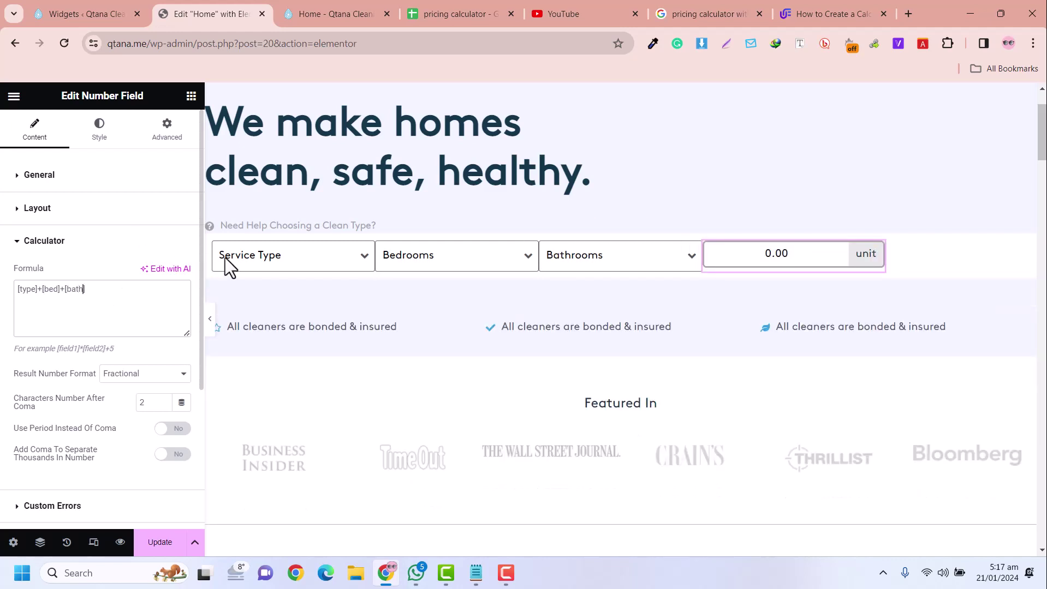
- Test the calculator by choosing Regular, 2 Br and 3 Bathrooms in the three dropdowns
{"action": "left_click", "coordinate": [246, 262]}
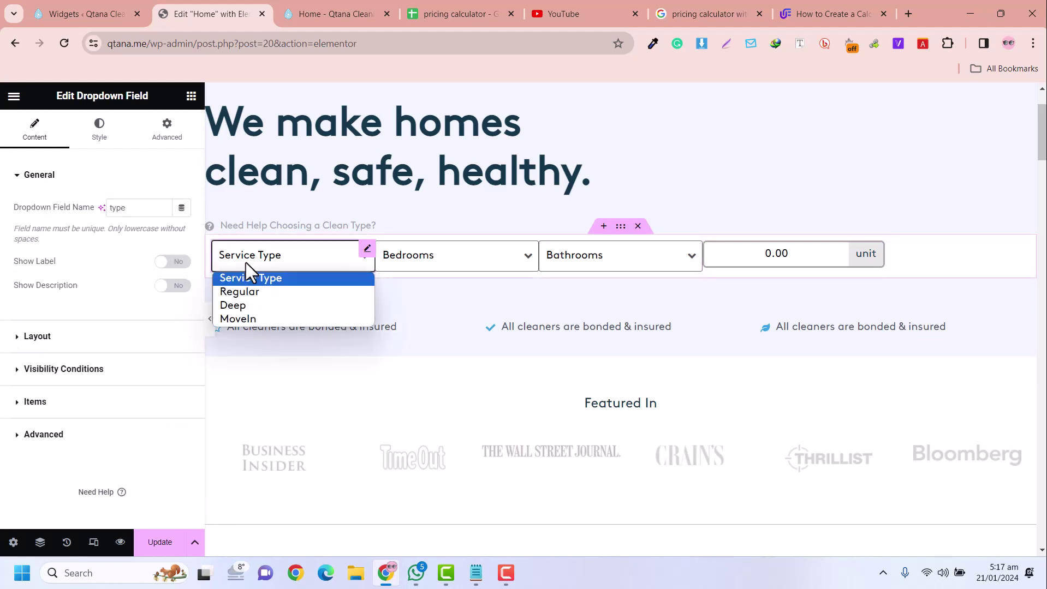
{"action": "left_click", "coordinate": [242, 293]}
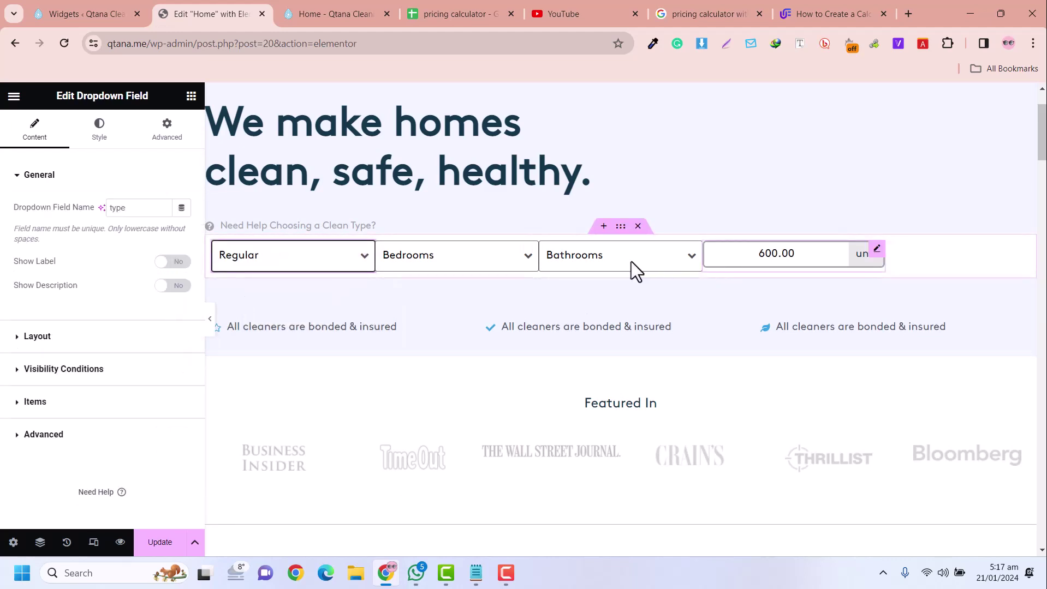
{"action": "left_click", "coordinate": [463, 263]}
{"action": "left_click", "coordinate": [449, 307]}
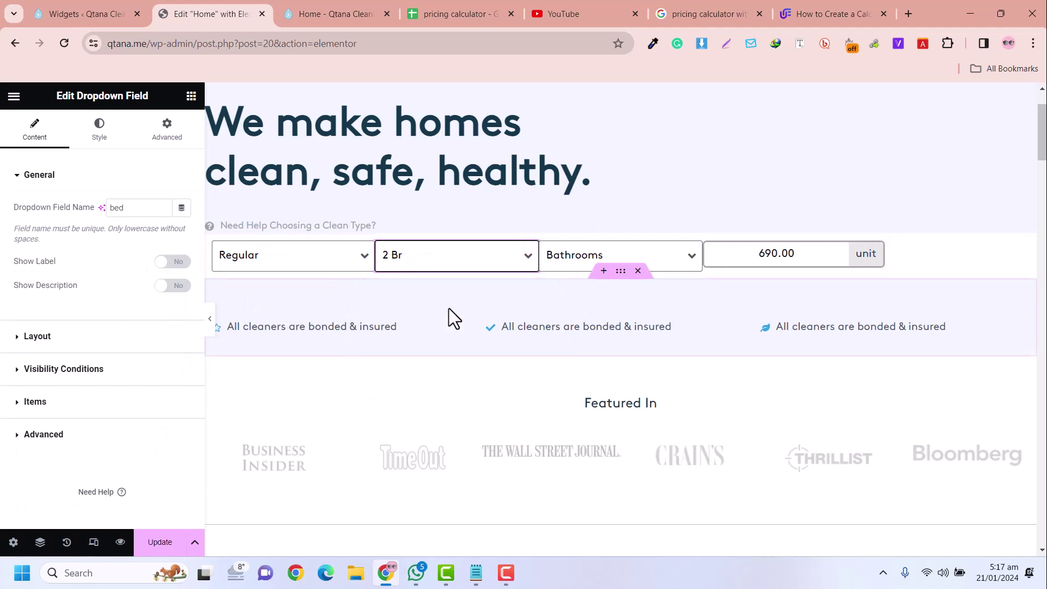
{"action": "left_click", "coordinate": [630, 257]}
{"action": "left_click", "coordinate": [607, 322]}
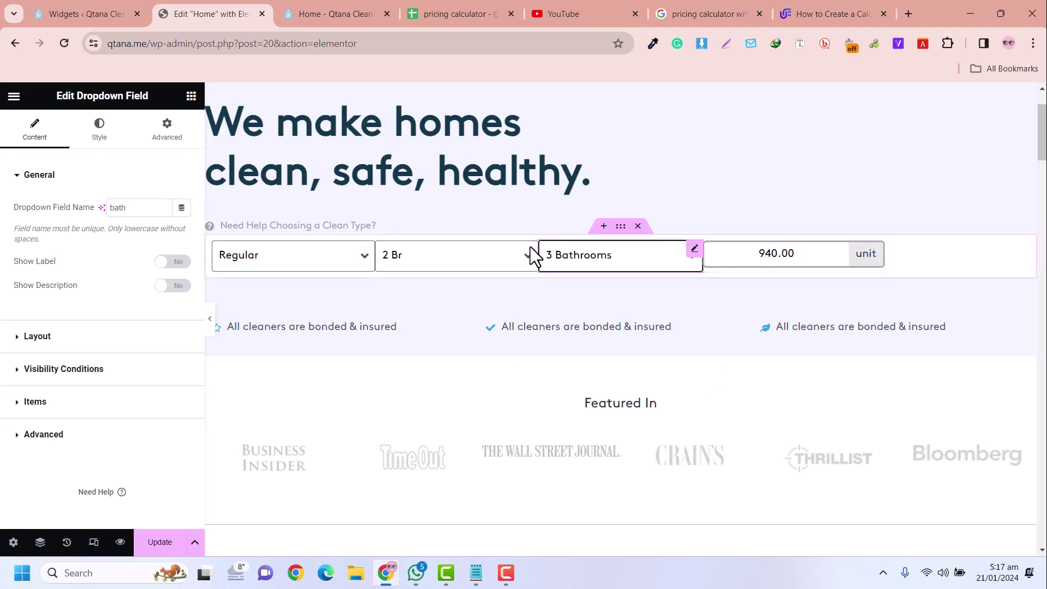
- Reset the dropdowns to their default Bedrooms, Bathrooms and Service Type entries and check the calculated price
{"action": "left_click", "coordinate": [432, 259]}
{"action": "left_click", "coordinate": [421, 278]}
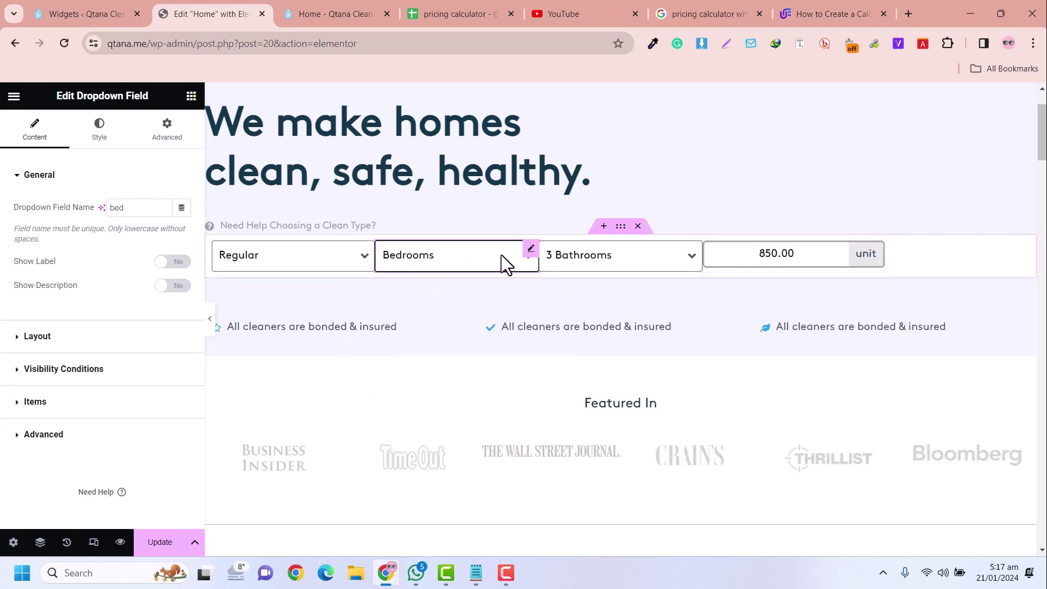
{"action": "left_click", "coordinate": [605, 260]}
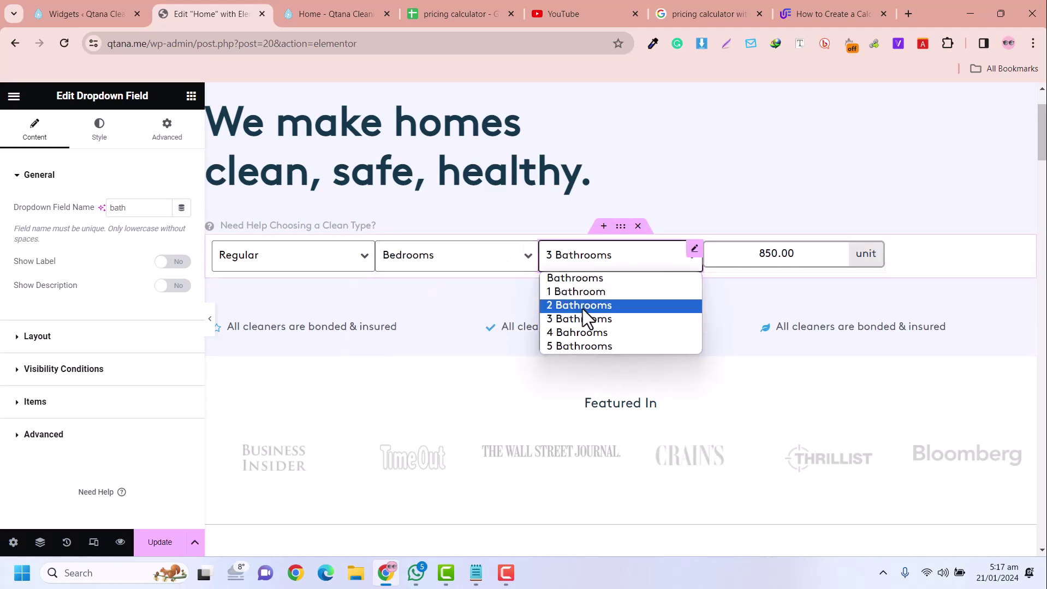
{"action": "left_click", "coordinate": [583, 282]}
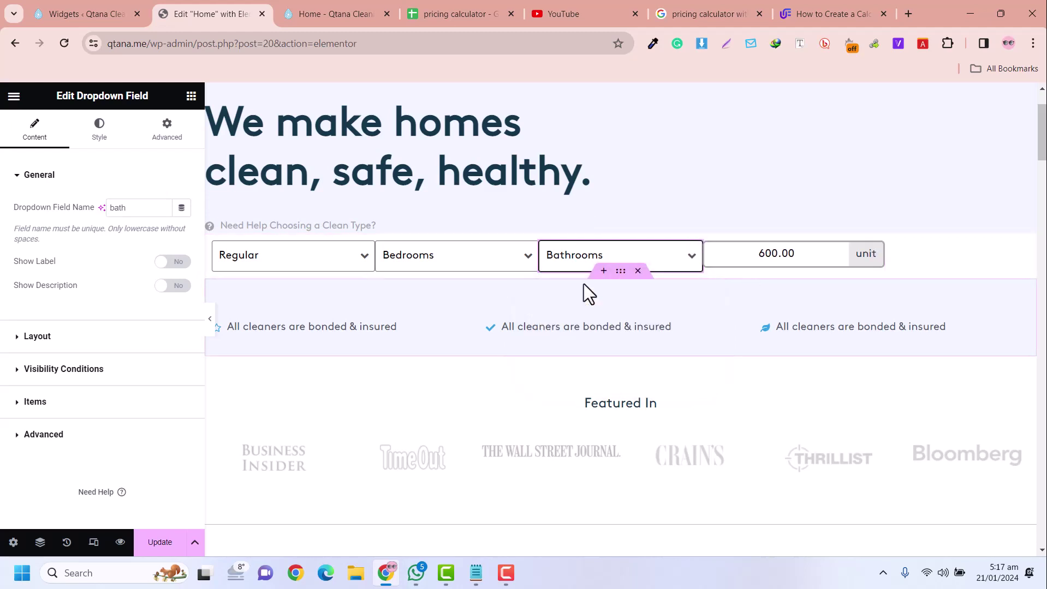
{"action": "left_click", "coordinate": [294, 263]}
{"action": "left_click", "coordinate": [288, 278]}
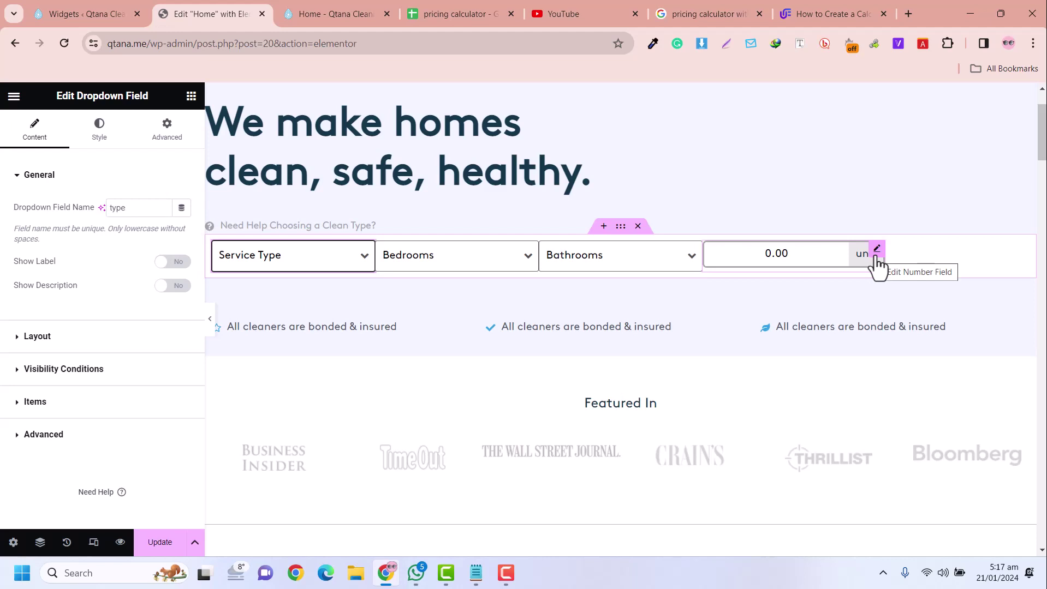
- Test the calculator by choosing 2 Br in the Bedrooms dropdown
{"action": "left_click", "coordinate": [399, 259]}
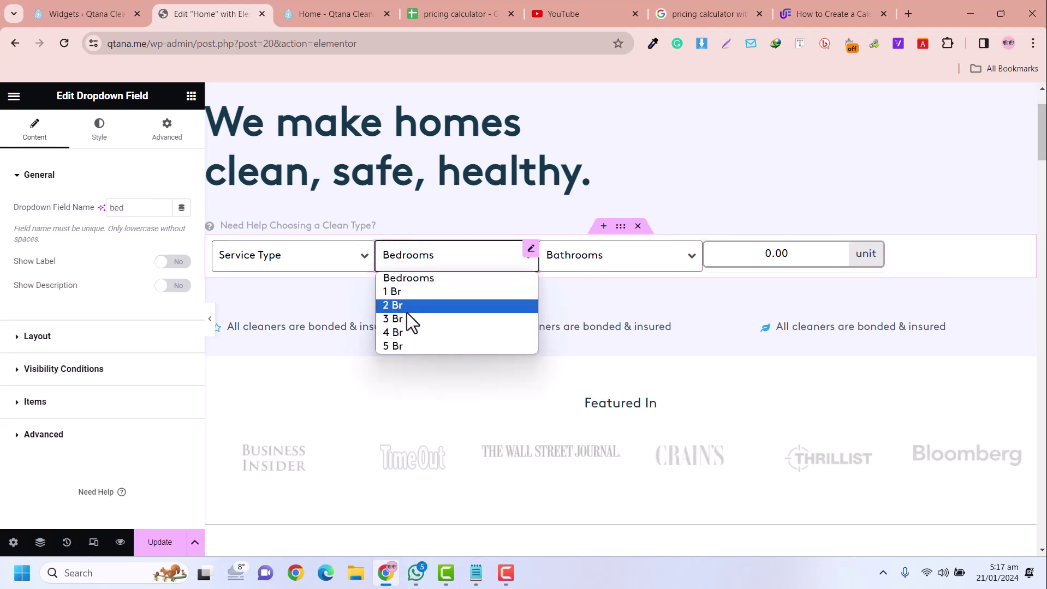
{"action": "left_click", "coordinate": [407, 304]}
- Set the text after the calculated number field to $ and narrow the field beside the Bathrooms dropdown
{"action": "left_click", "coordinate": [875, 259]}
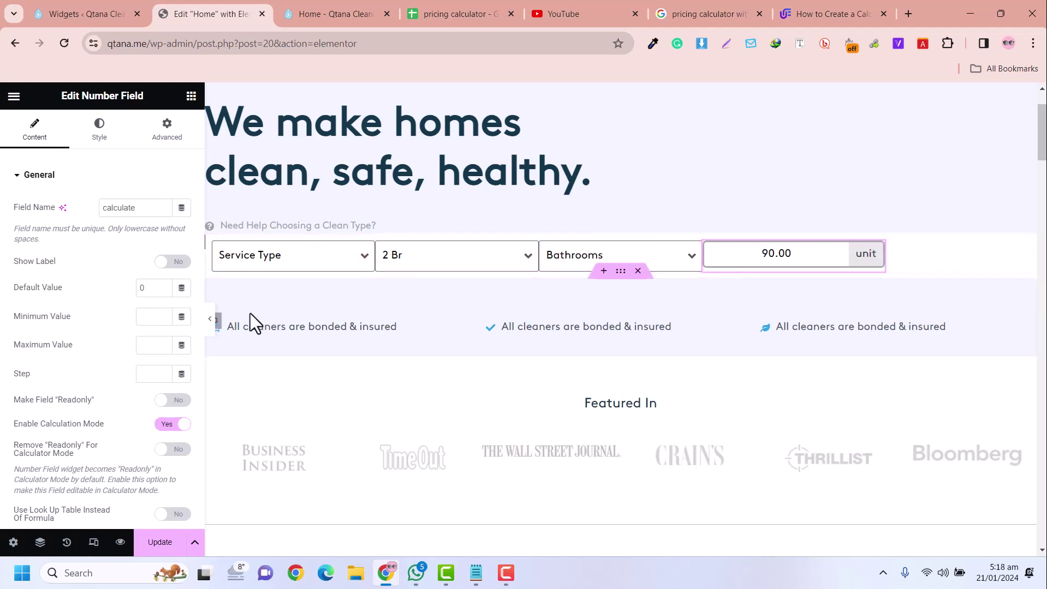
{"action": "scroll", "coordinate": [76, 303], "scroll_direction": "down", "scroll_amount": 3}
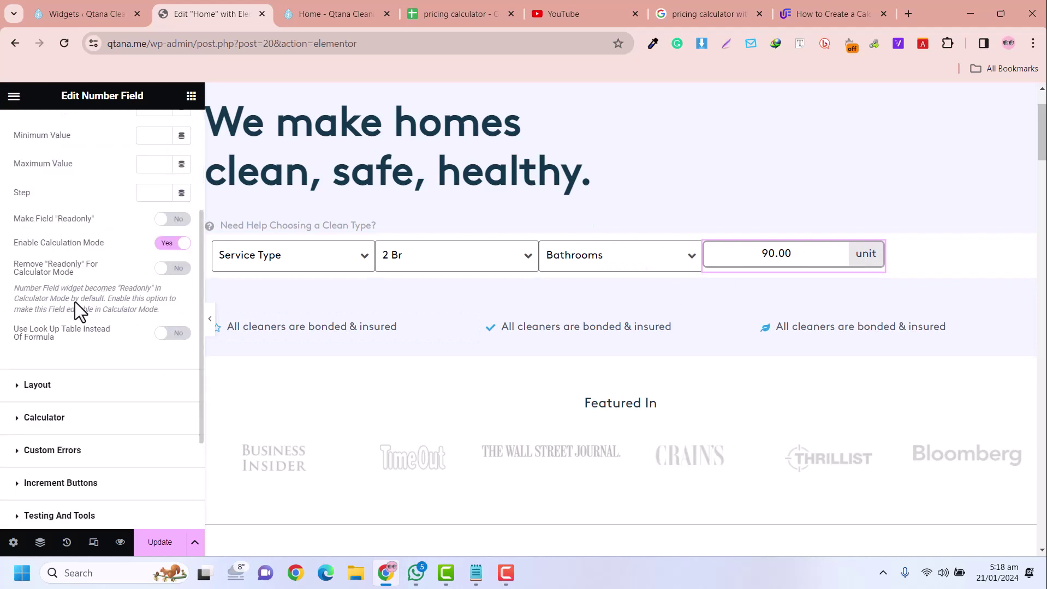
{"action": "scroll", "coordinate": [75, 303], "scroll_direction": "down", "scroll_amount": 2}
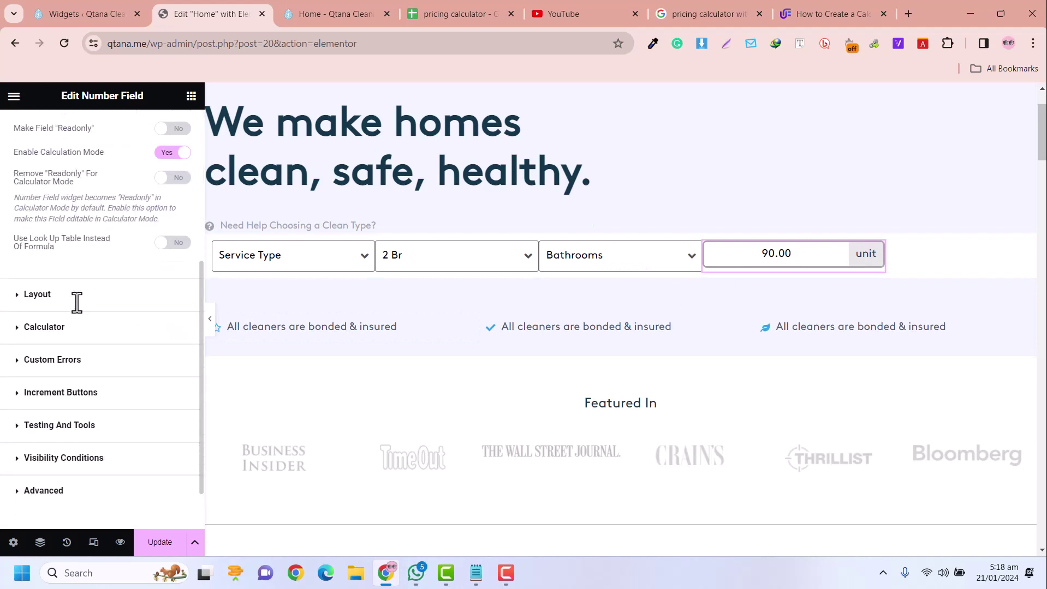
{"action": "scroll", "coordinate": [76, 301], "scroll_direction": "up", "scroll_amount": 5}
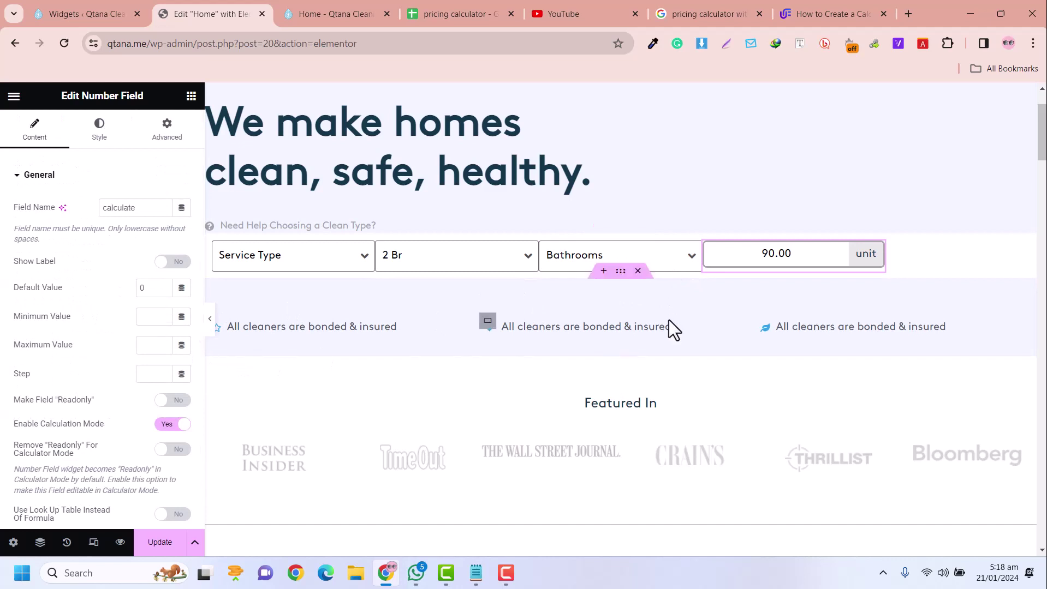
{"action": "left_click", "coordinate": [806, 266]}
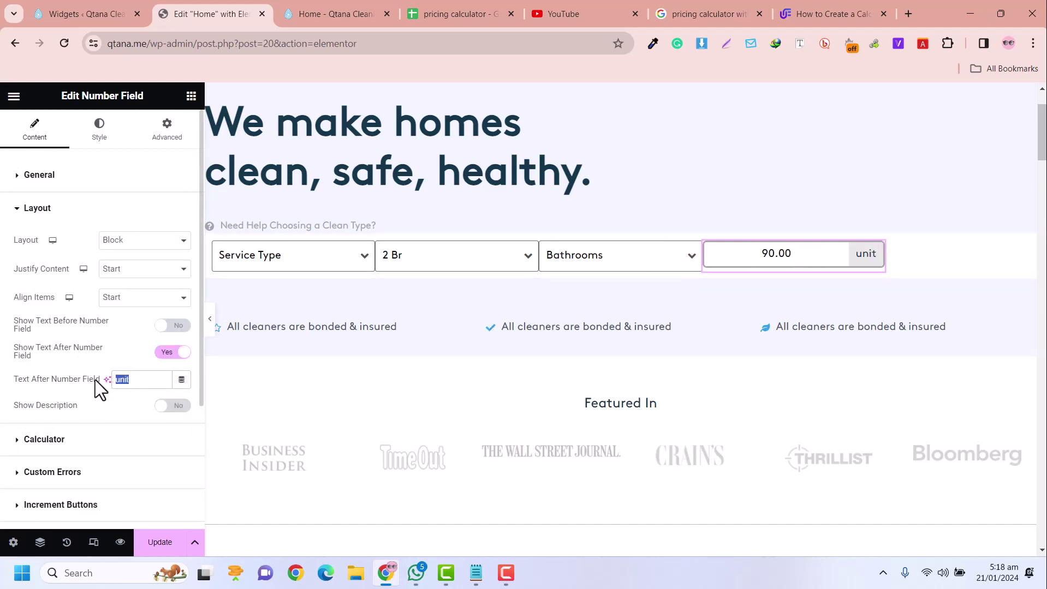
{"action": "type", "text": "$"}
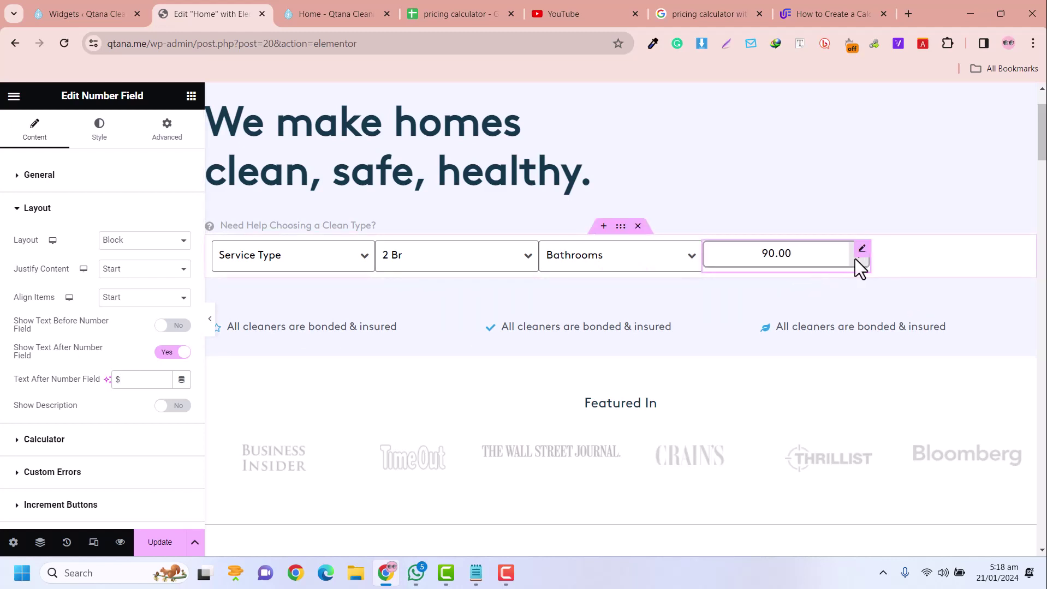
{"action": "left_click_drag", "start_coordinate": [868, 259], "coordinate": [785, 257]}
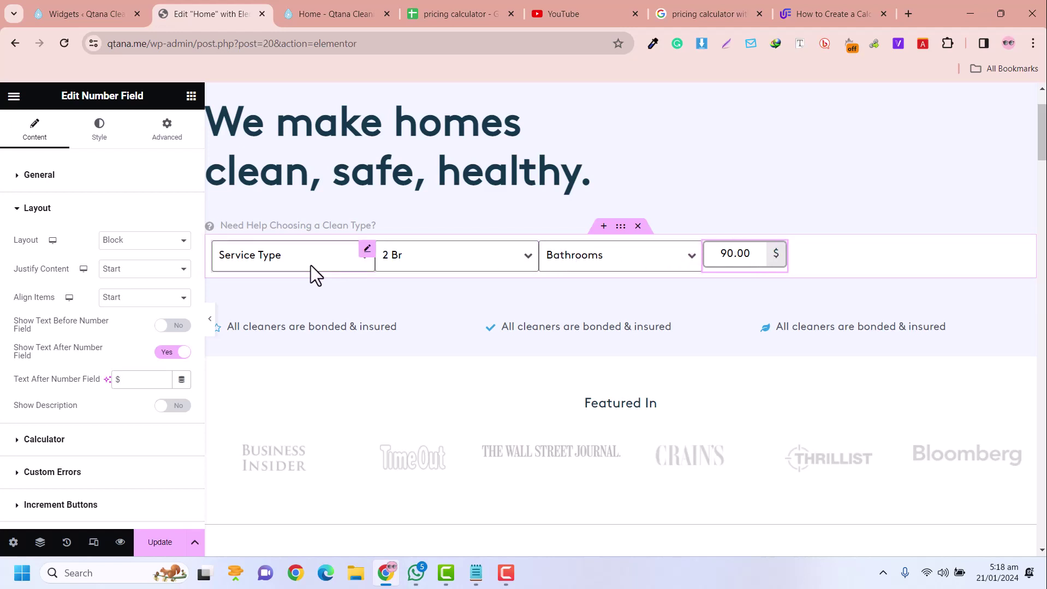
- Set the justify content of the container holding the dropdowns and number field to centered
{"action": "left_click", "coordinate": [621, 226]}
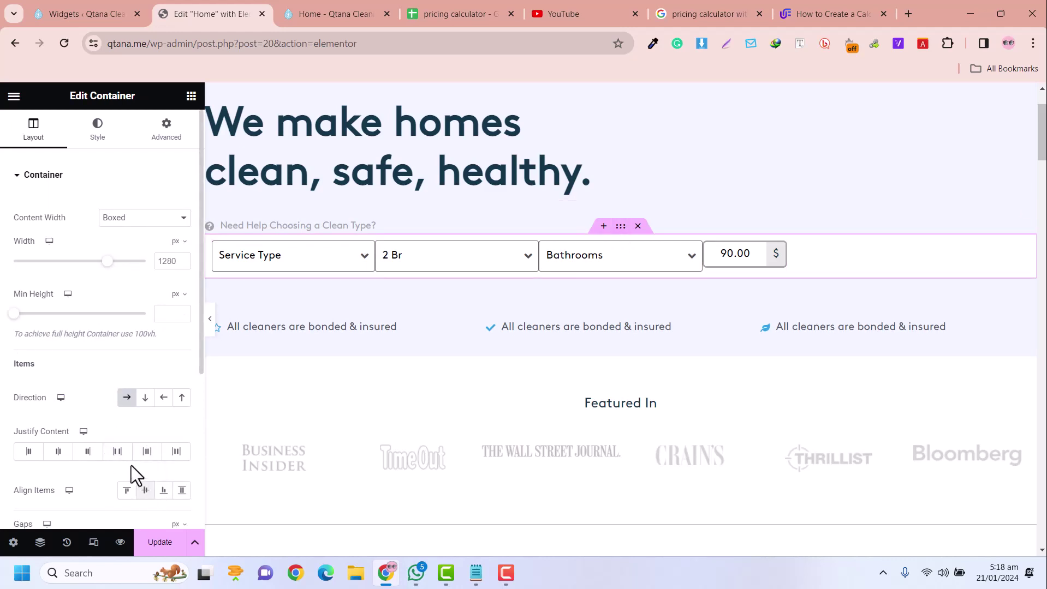
{"action": "left_click", "coordinate": [117, 451]}
{"action": "left_click", "coordinate": [88, 452]}
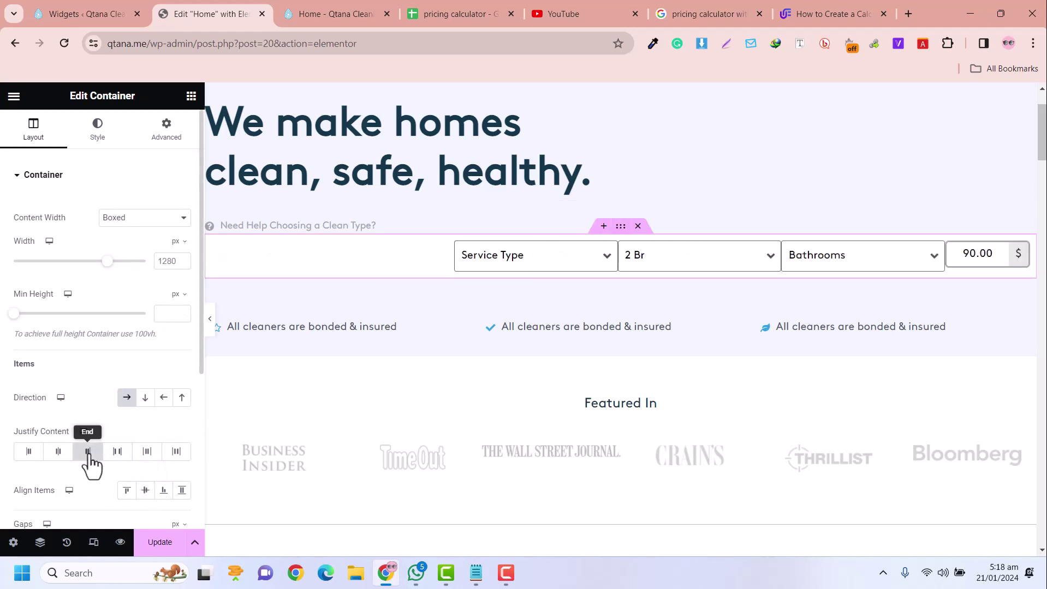
{"action": "left_click", "coordinate": [59, 452]}
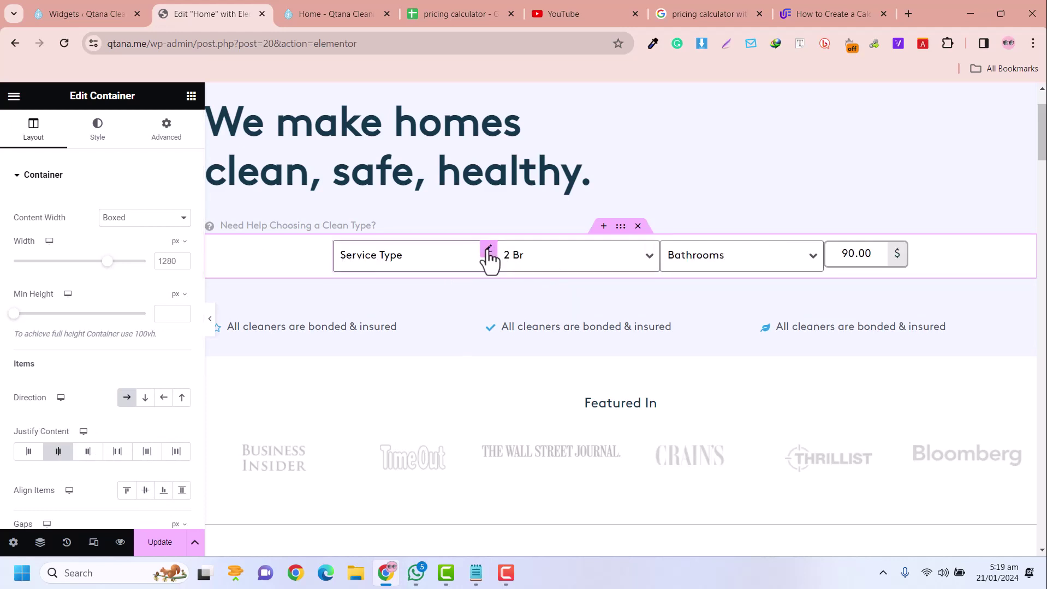
- Set the border radius in the Service Type dropdown's Select style to 0 px
{"action": "left_click", "coordinate": [489, 252]}
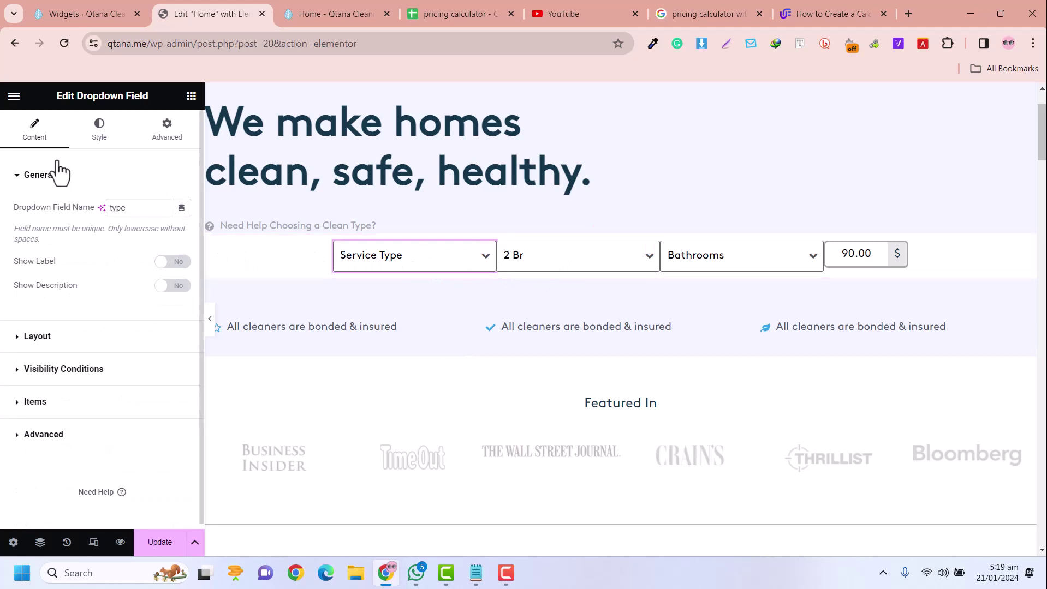
{"action": "left_click", "coordinate": [100, 133]}
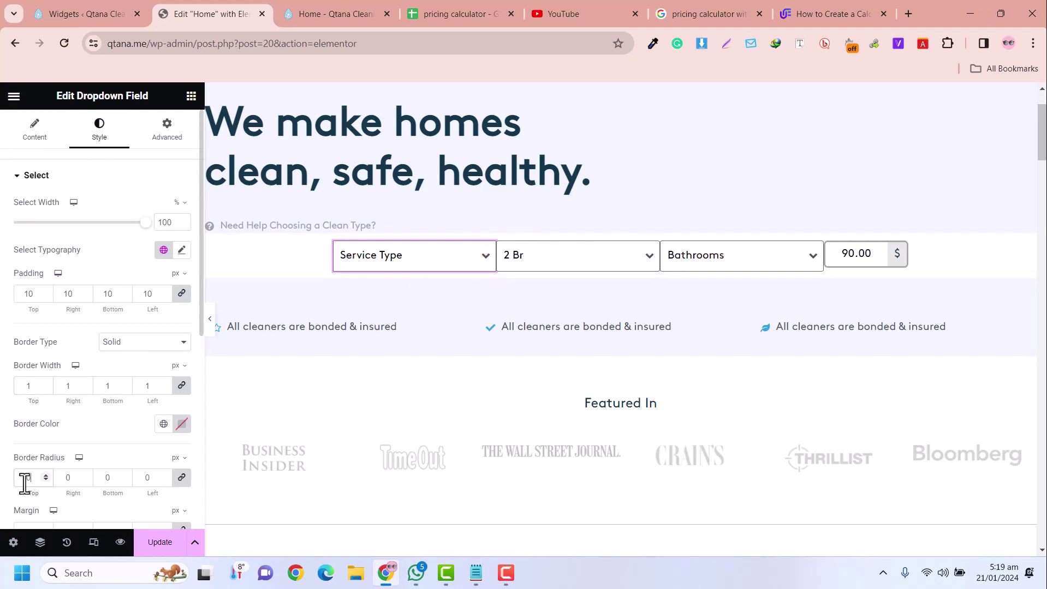
{"action": "left_click", "coordinate": [655, 255]}
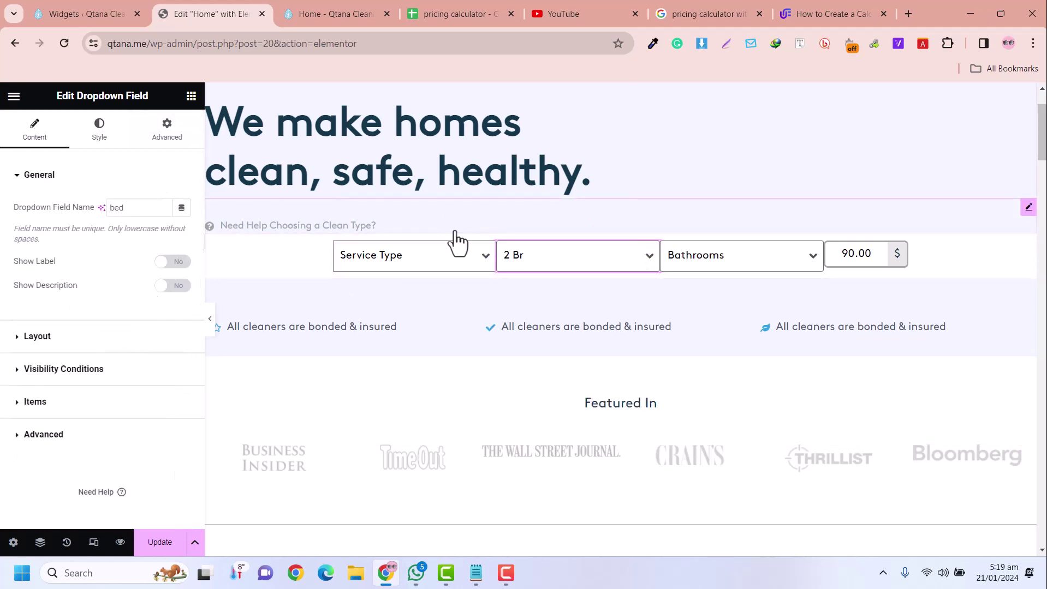
{"action": "left_click", "coordinate": [490, 255]}
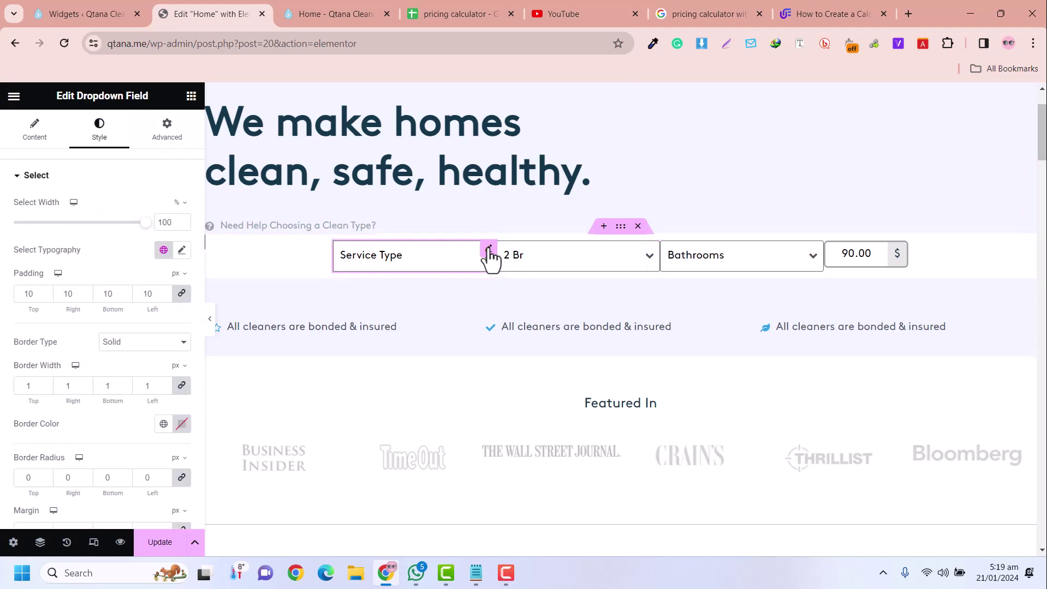
{"action": "right_click", "coordinate": [487, 256]}
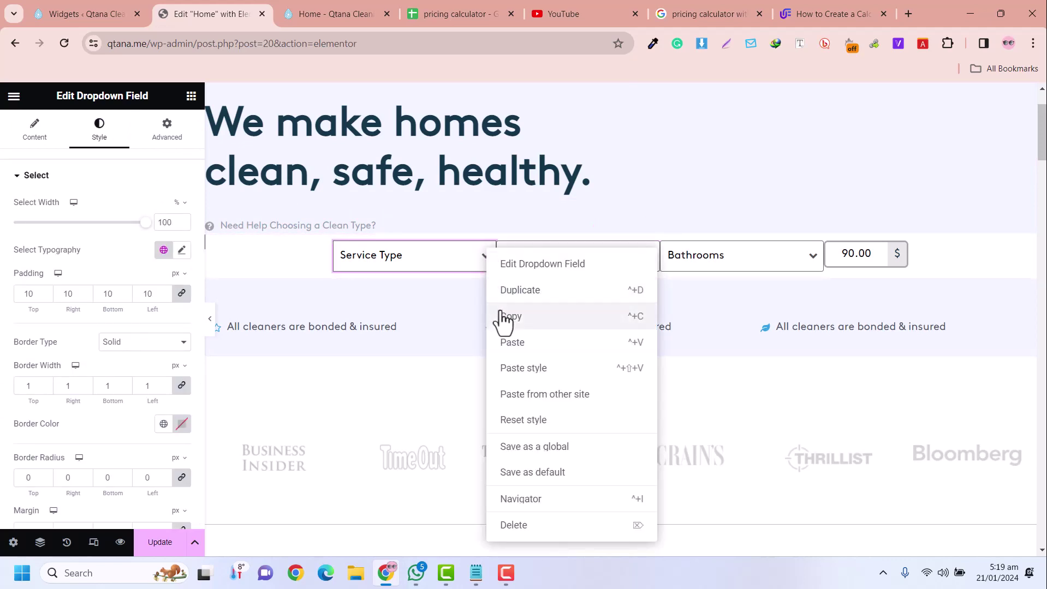
{"action": "left_click", "coordinate": [524, 316]}
{"action": "right_click", "coordinate": [653, 256]}
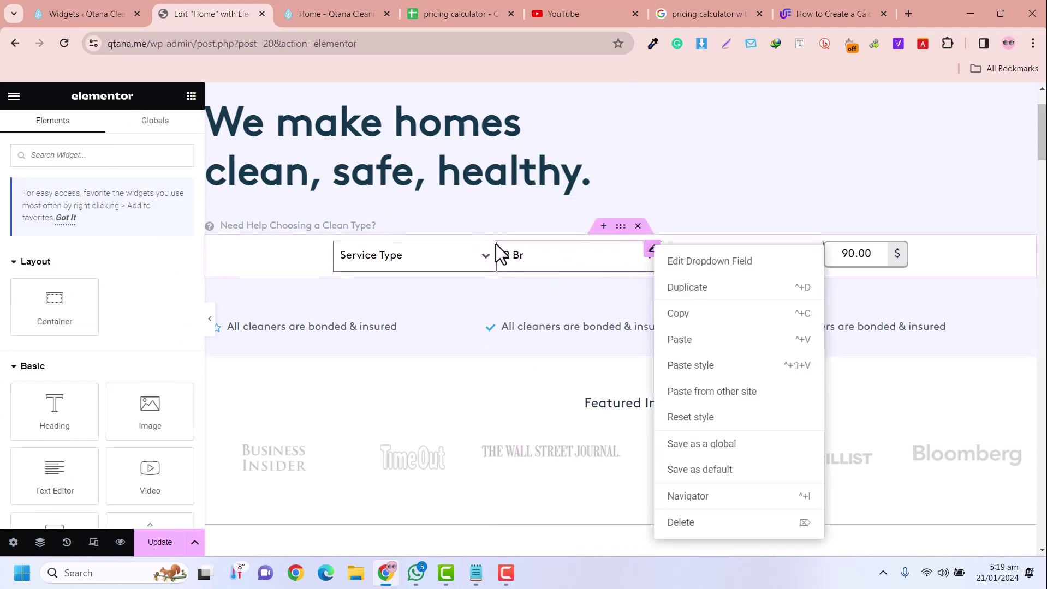
{"action": "left_click", "coordinate": [108, 202]}
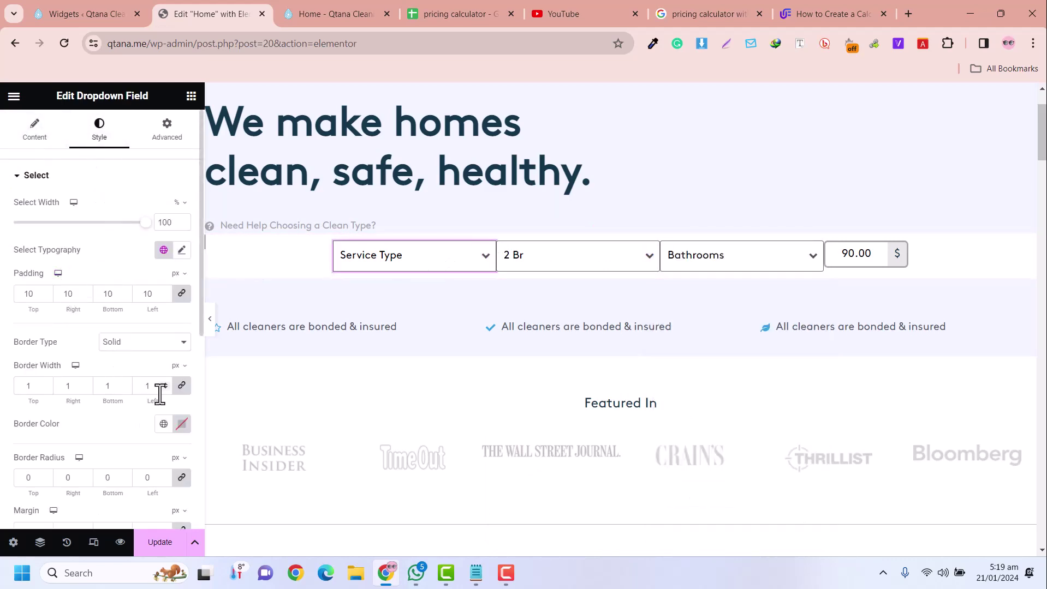
- Set the Service Type dropdown's border color to the global Primary color and check the dropdown's look
{"action": "left_click", "coordinate": [182, 425]}
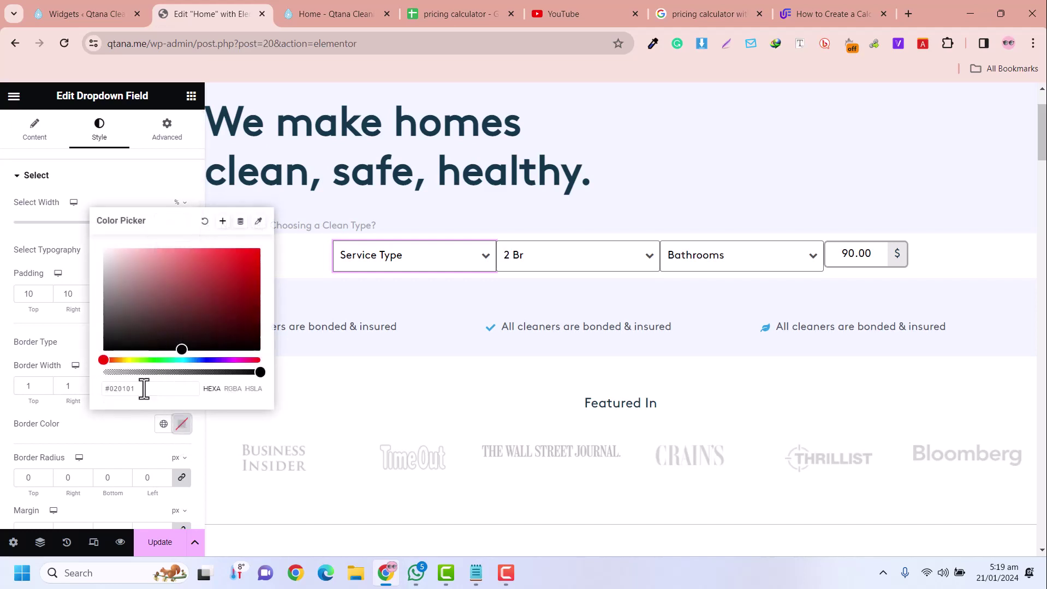
{"action": "left_click", "coordinate": [163, 424]}
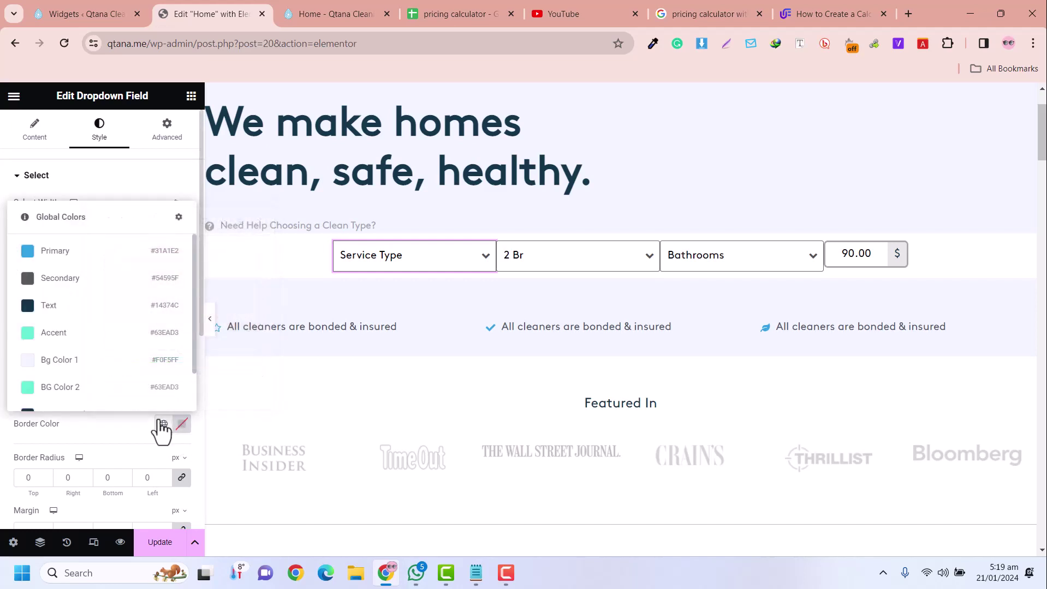
{"action": "left_click", "coordinate": [55, 251]}
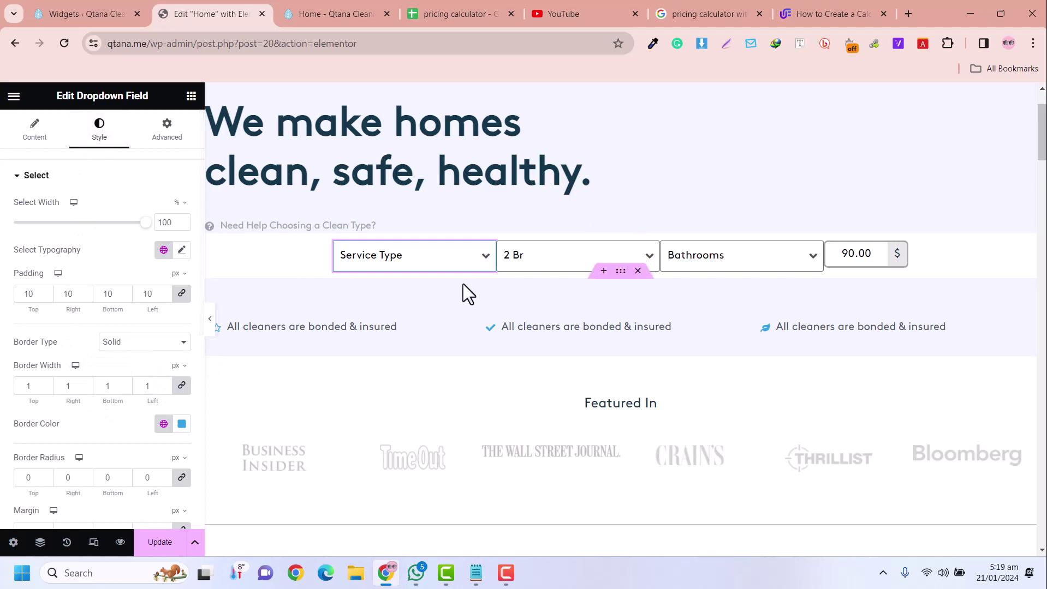
{"action": "left_click", "coordinate": [456, 256]}
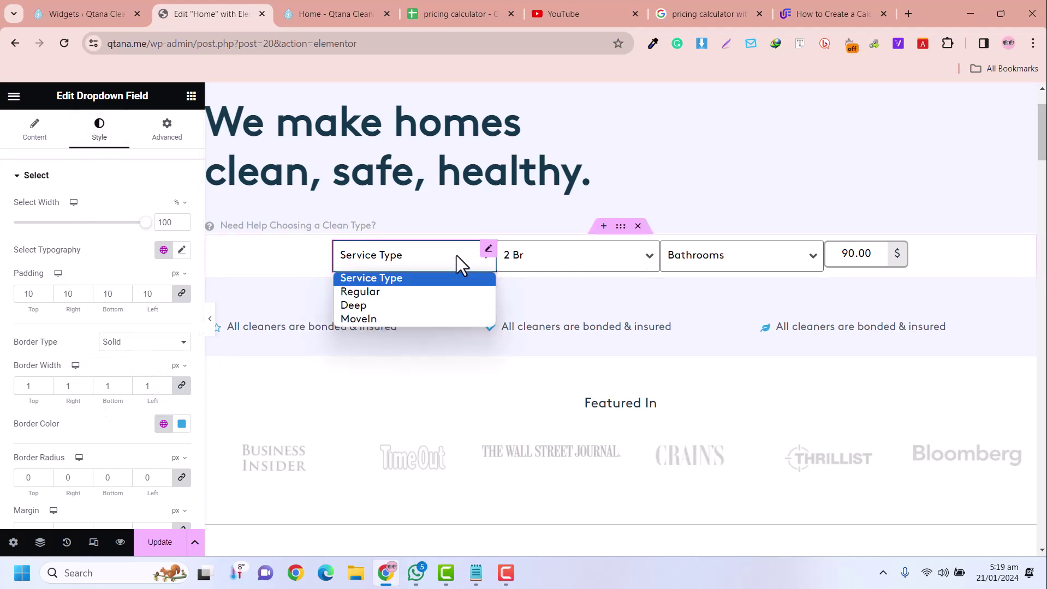
{"action": "left_click", "coordinate": [413, 260]}
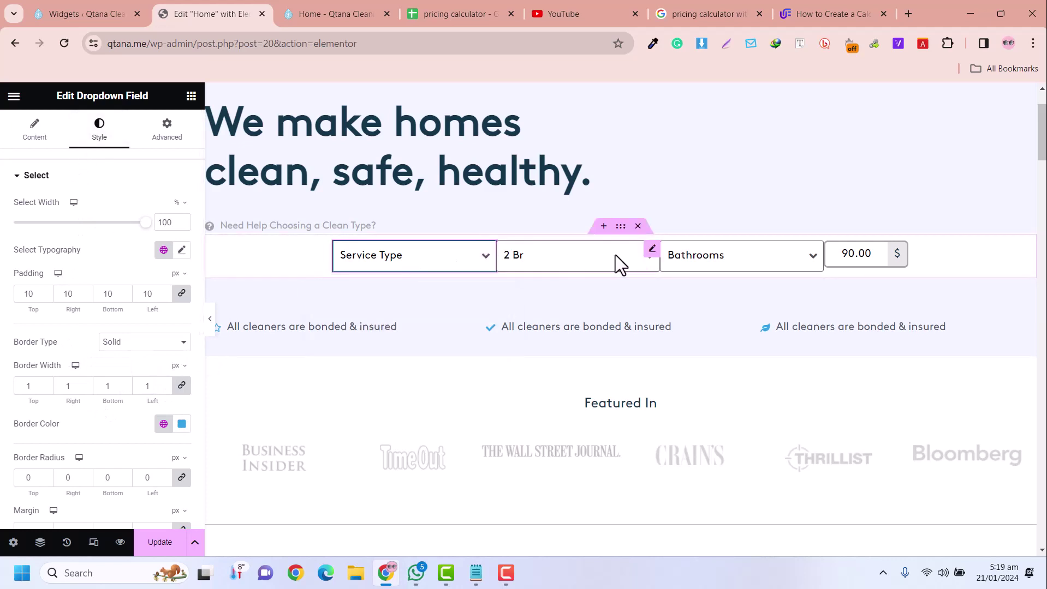
- Copy the Service Type dropdown and paste its style onto the Bedrooms and Bathrooms dropdowns
{"action": "left_click", "coordinate": [650, 252]}
{"action": "right_click", "coordinate": [655, 256]}
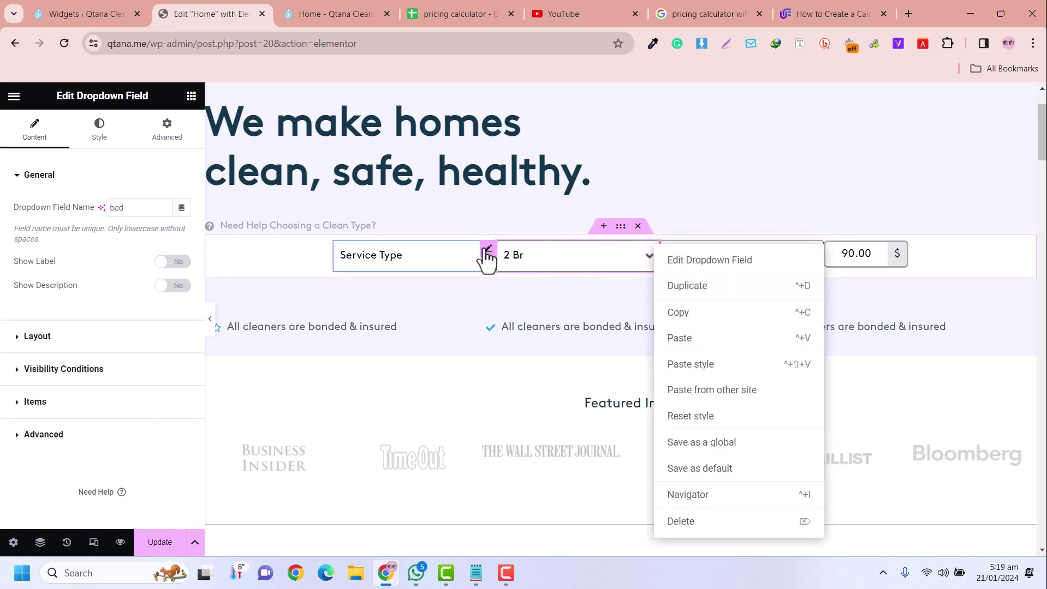
{"action": "right_click", "coordinate": [484, 252]}
{"action": "left_click", "coordinate": [514, 319]}
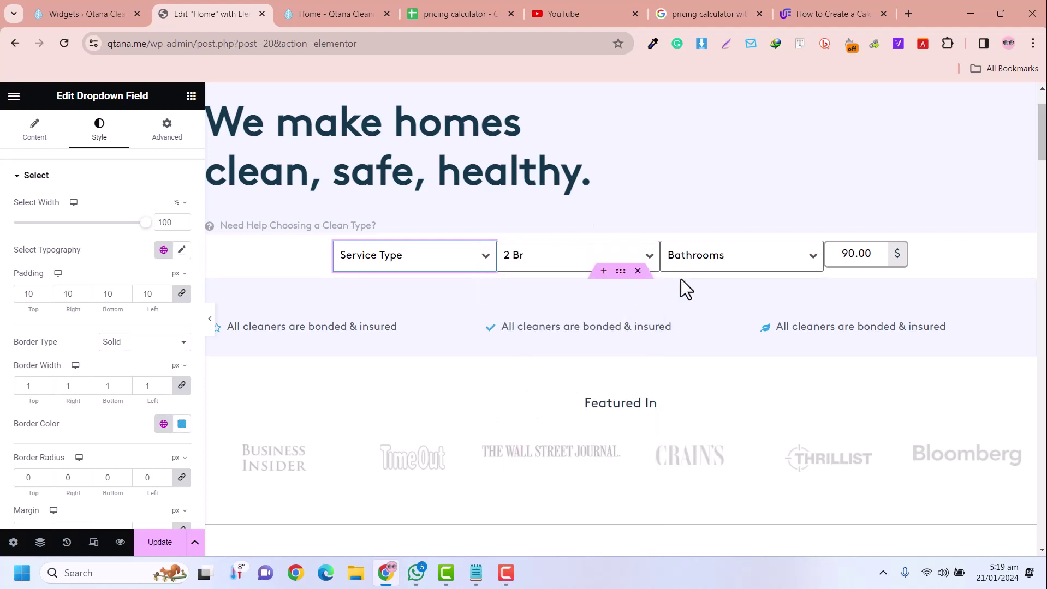
{"action": "right_click", "coordinate": [657, 252]}
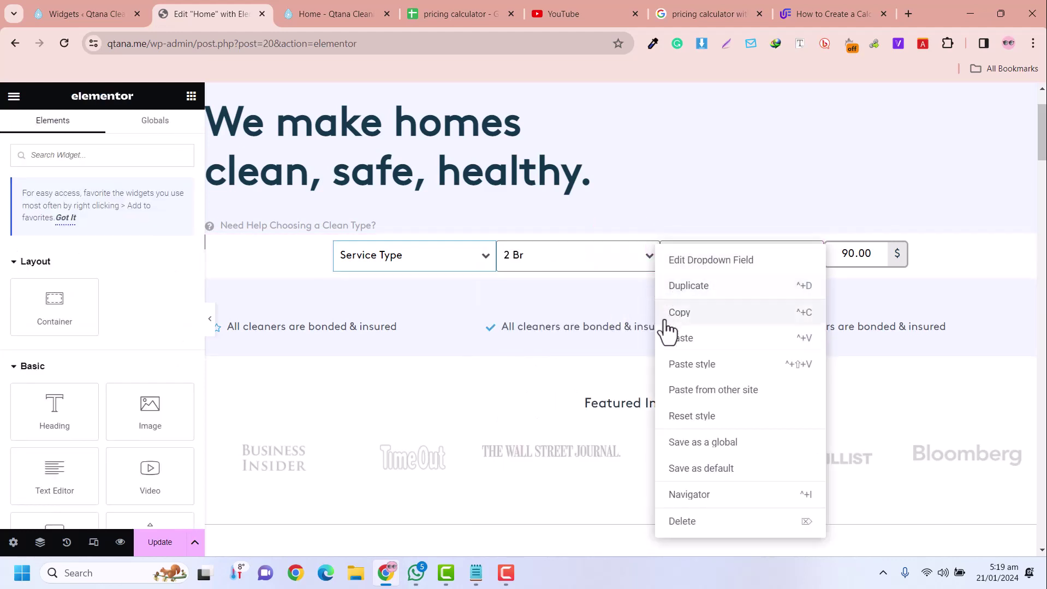
{"action": "left_click", "coordinate": [685, 364]}
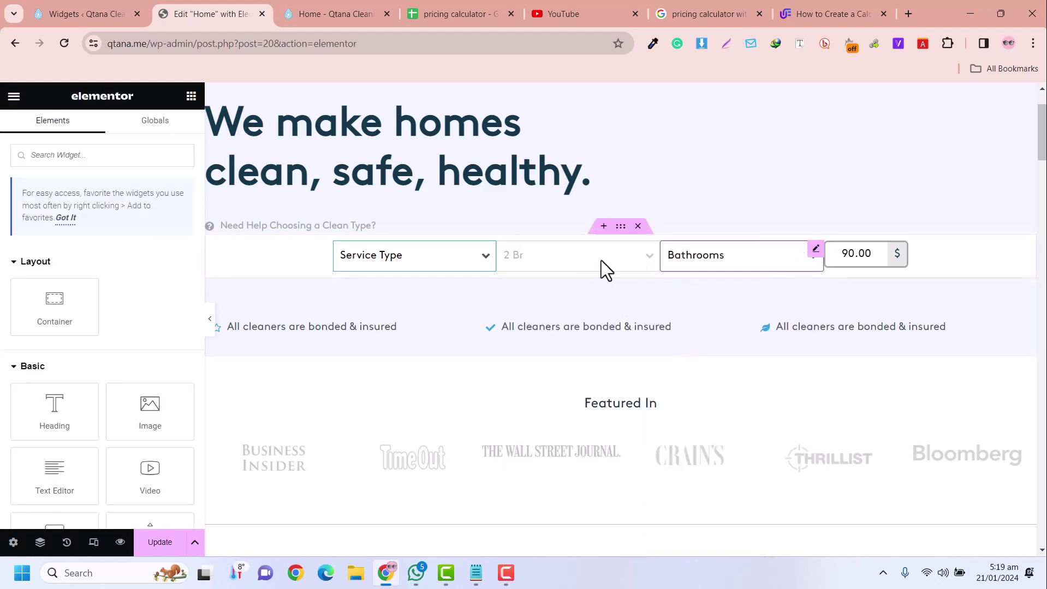
{"action": "right_click", "coordinate": [813, 253]}
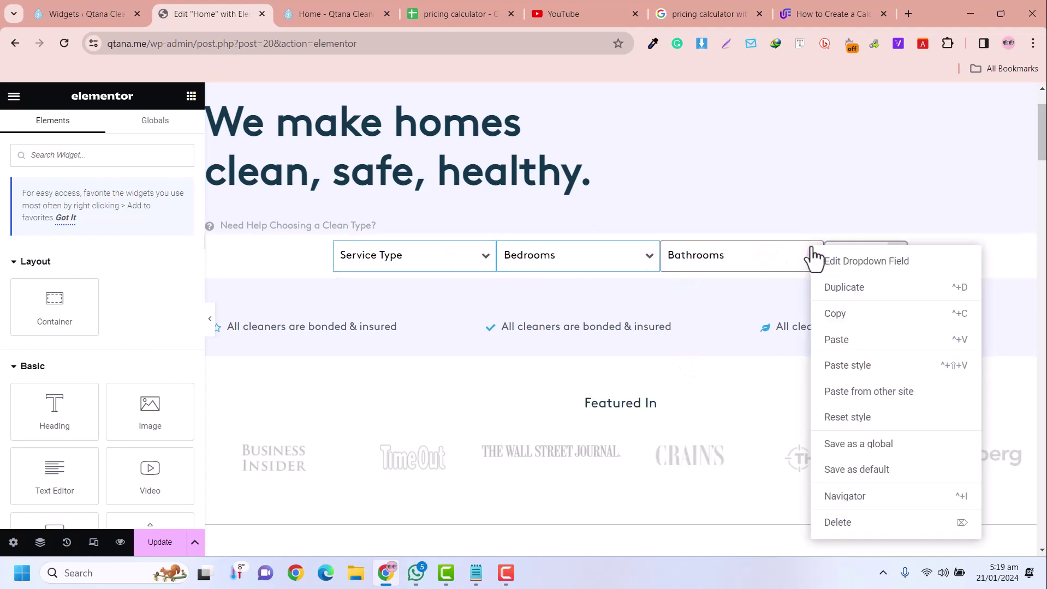
{"action": "left_click", "coordinate": [838, 367]}
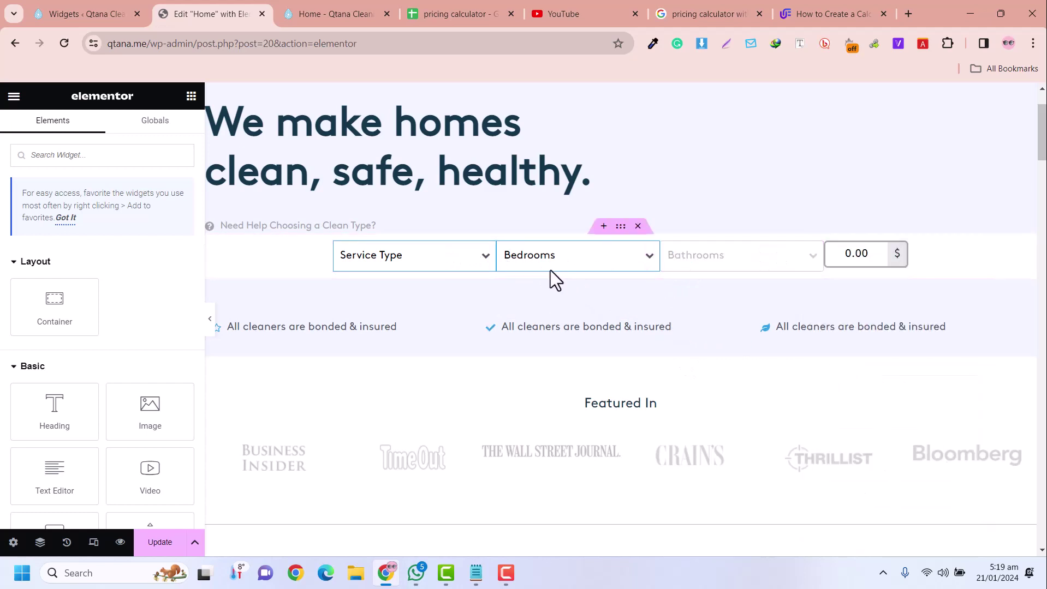
- Give the number field's input the global Primary background color and set its border radius to 0 px
{"action": "left_click", "coordinate": [899, 253]}
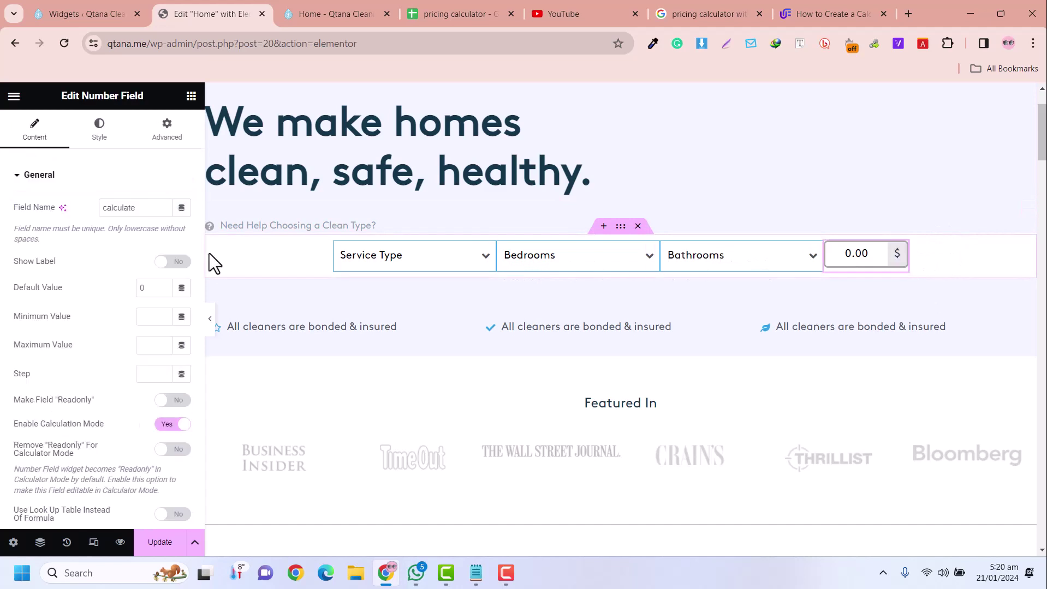
{"action": "left_click", "coordinate": [98, 131]}
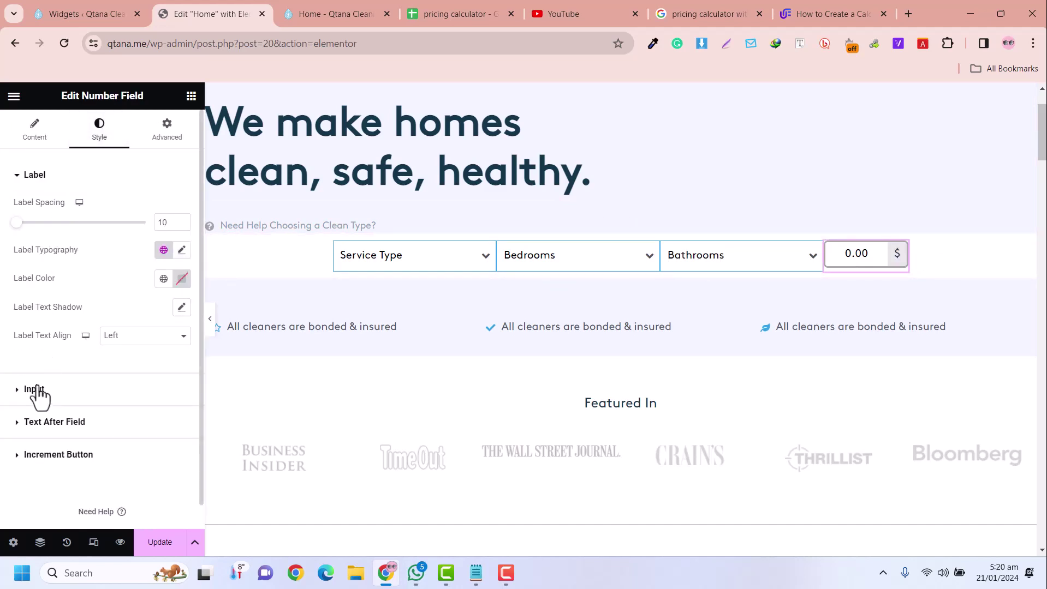
{"action": "left_click", "coordinate": [34, 390]}
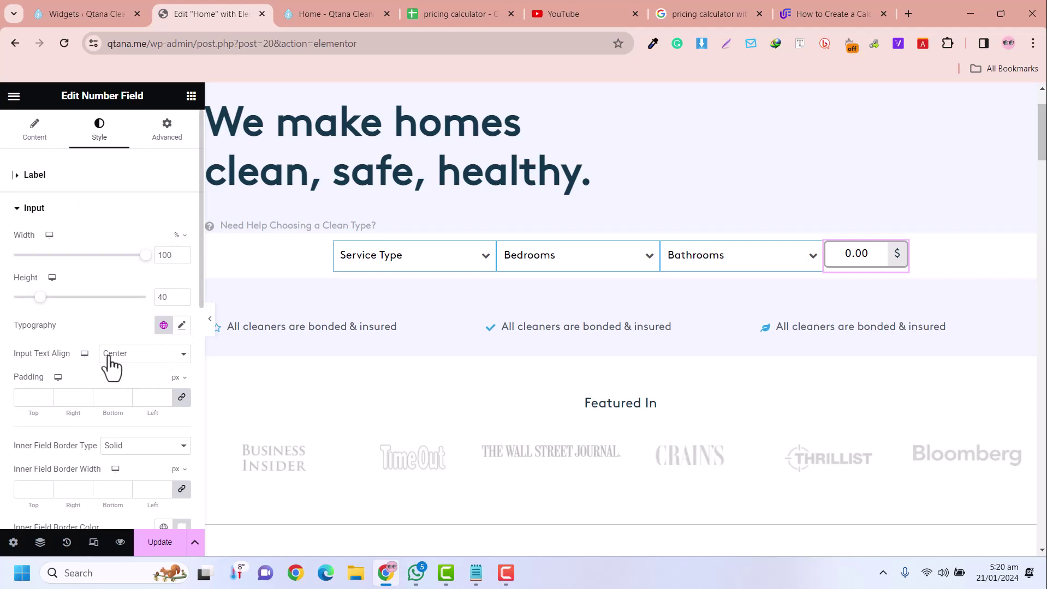
{"action": "scroll", "coordinate": [85, 361], "scroll_direction": "down", "scroll_amount": 3}
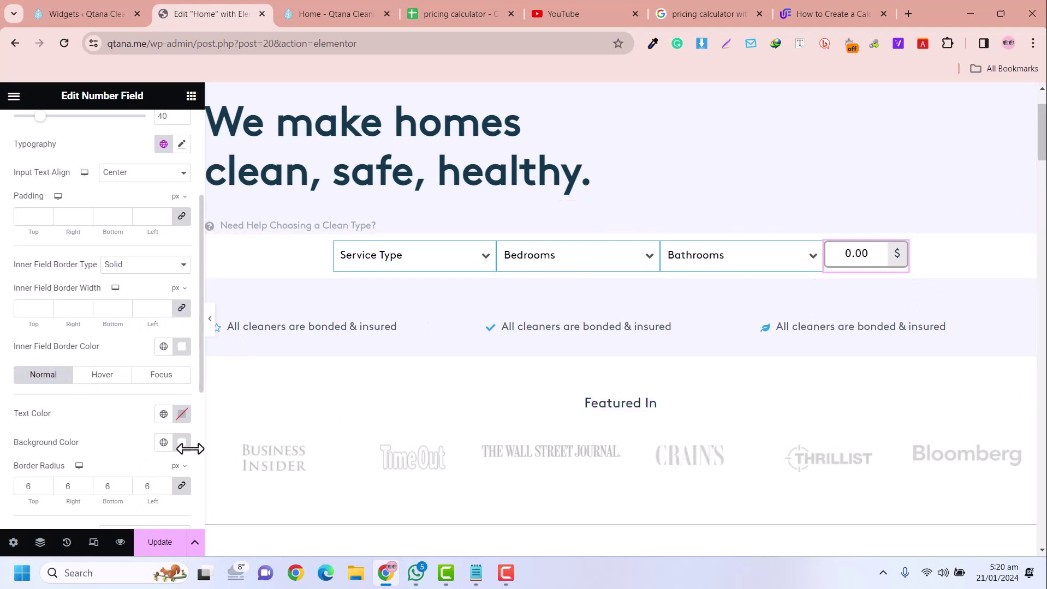
{"action": "left_click", "coordinate": [164, 442]}
{"action": "left_click", "coordinate": [61, 271]}
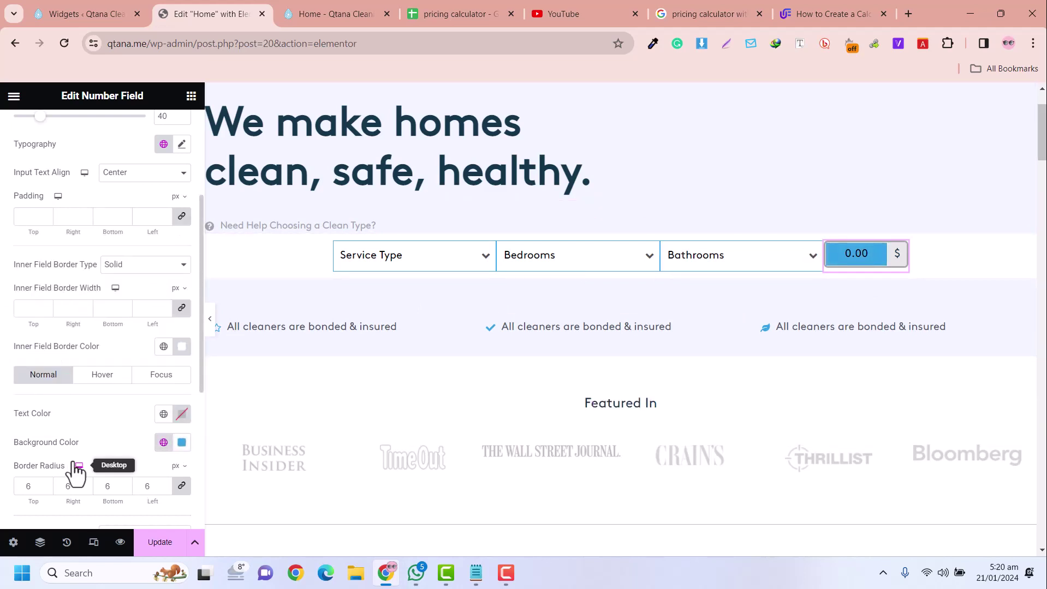
{"action": "left_click_drag", "start_coordinate": [31, 485], "coordinate": [6, 491]}
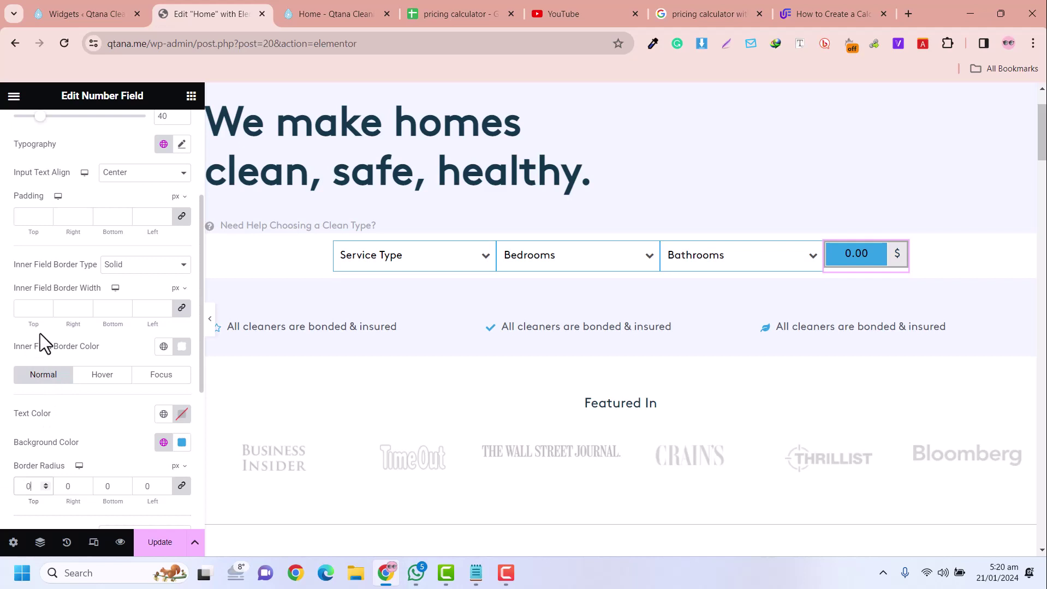
- Set the border width of the number field's input to 0 px
{"action": "scroll", "coordinate": [66, 395], "scroll_direction": "down", "scroll_amount": 3}
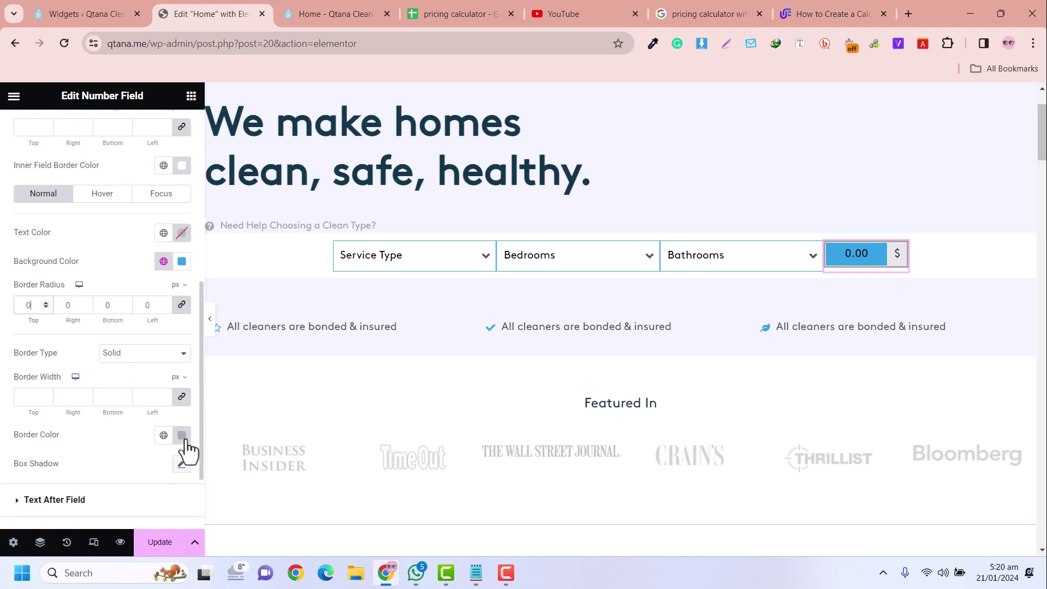
{"action": "left_click", "coordinate": [25, 397]}
{"action": "type", "text": "0"}
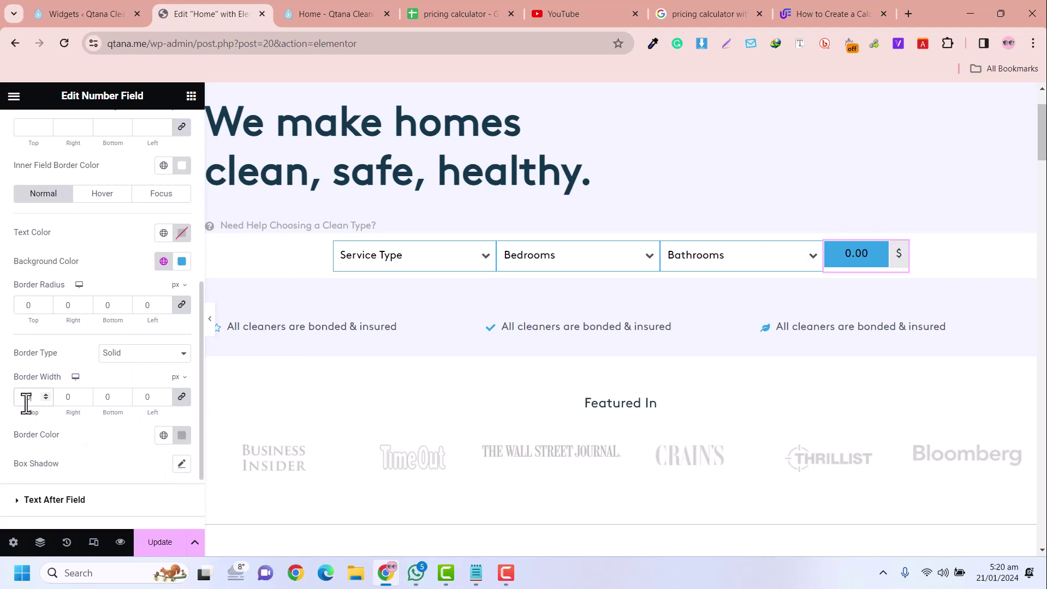
{"action": "left_click", "coordinate": [714, 256]}
{"action": "left_click", "coordinate": [962, 249]}
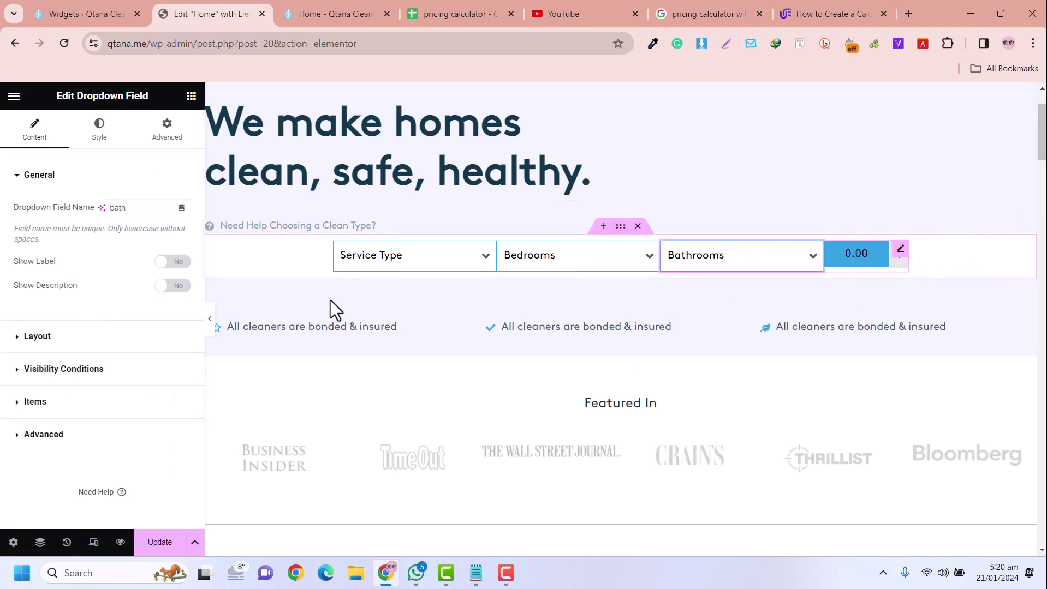
- Give the text after the number field the global Primary background color
{"action": "left_click", "coordinate": [902, 250]}
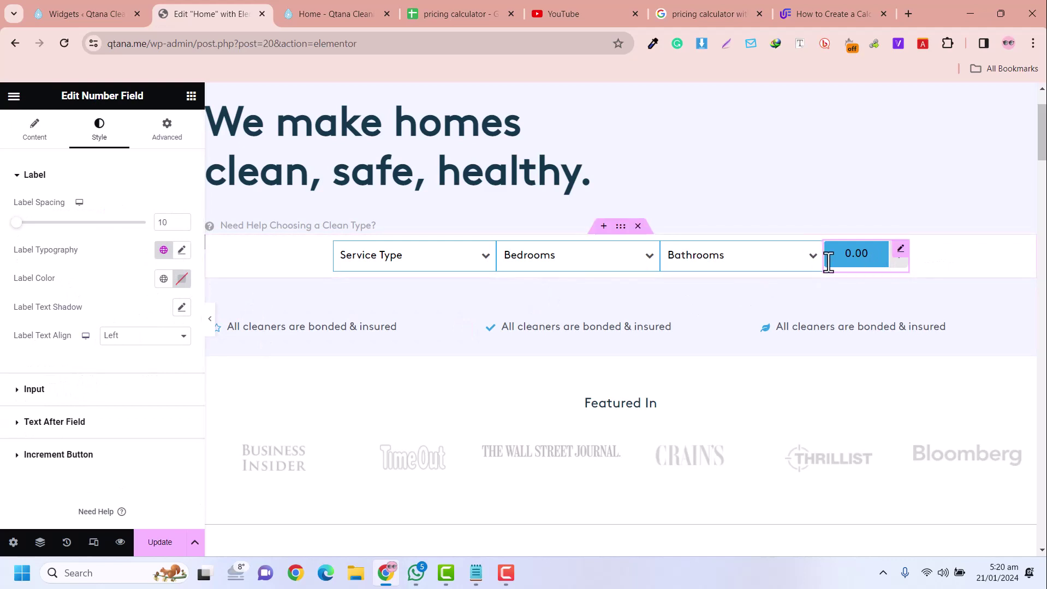
{"action": "left_click", "coordinate": [55, 422]}
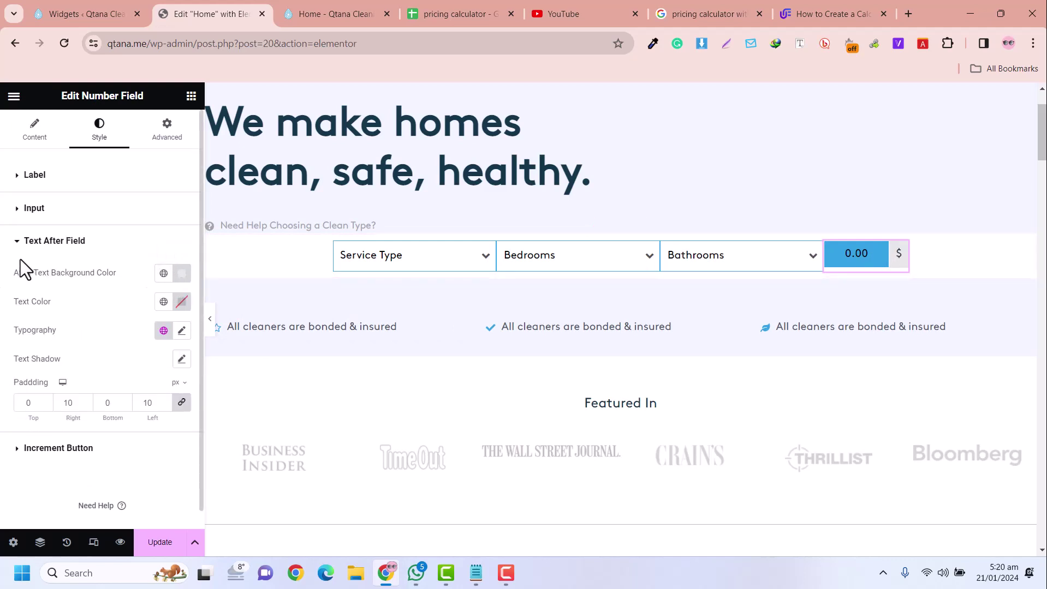
{"action": "left_click", "coordinate": [181, 273]}
{"action": "left_click", "coordinate": [163, 274]}
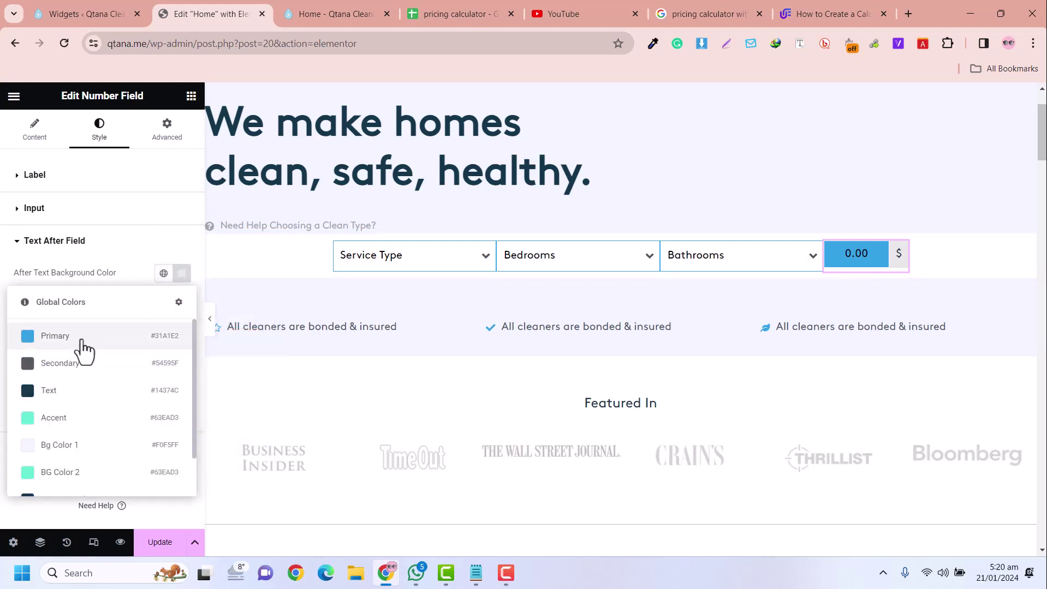
{"action": "left_click", "coordinate": [80, 340]}
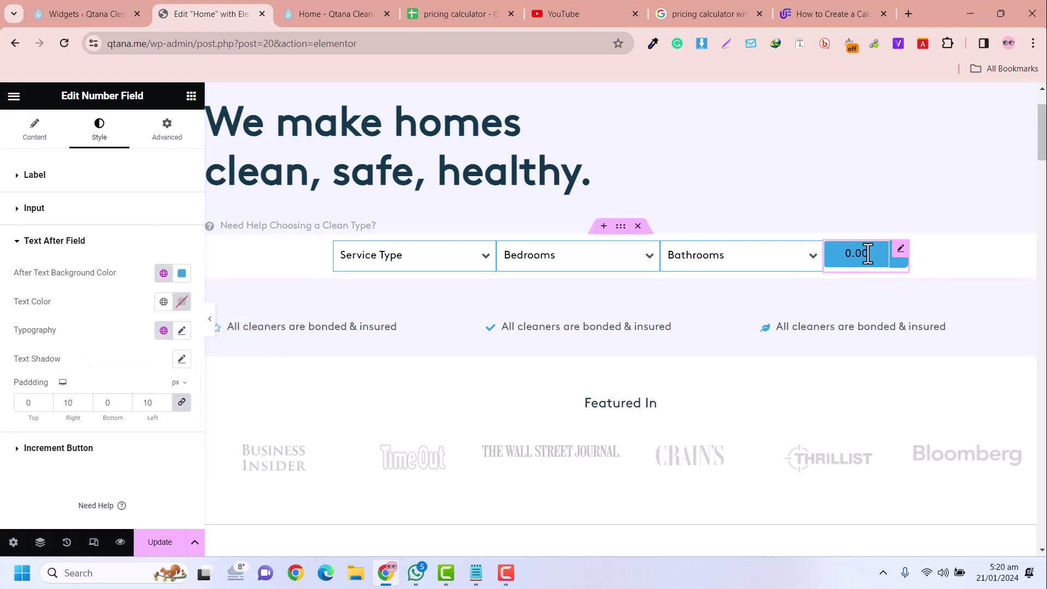
- Try the global Accent color on the dollar sign after the number field, and settle on white (#FFFFFF) as its text color
{"action": "left_click", "coordinate": [181, 302]}
{"action": "left_click", "coordinate": [165, 302]}
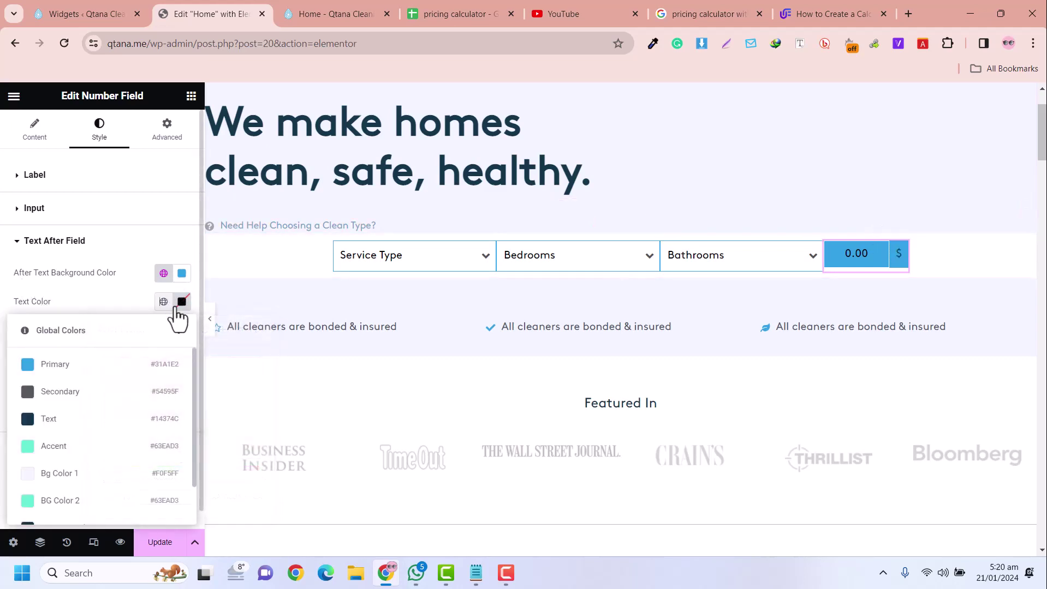
{"action": "left_click", "coordinate": [68, 447]}
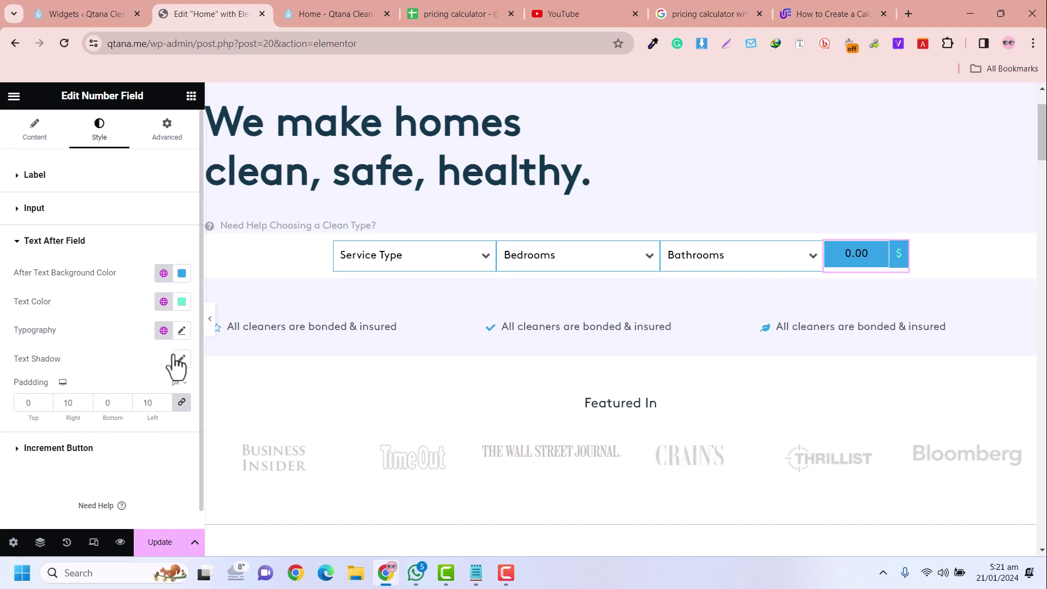
{"action": "left_click", "coordinate": [182, 302]}
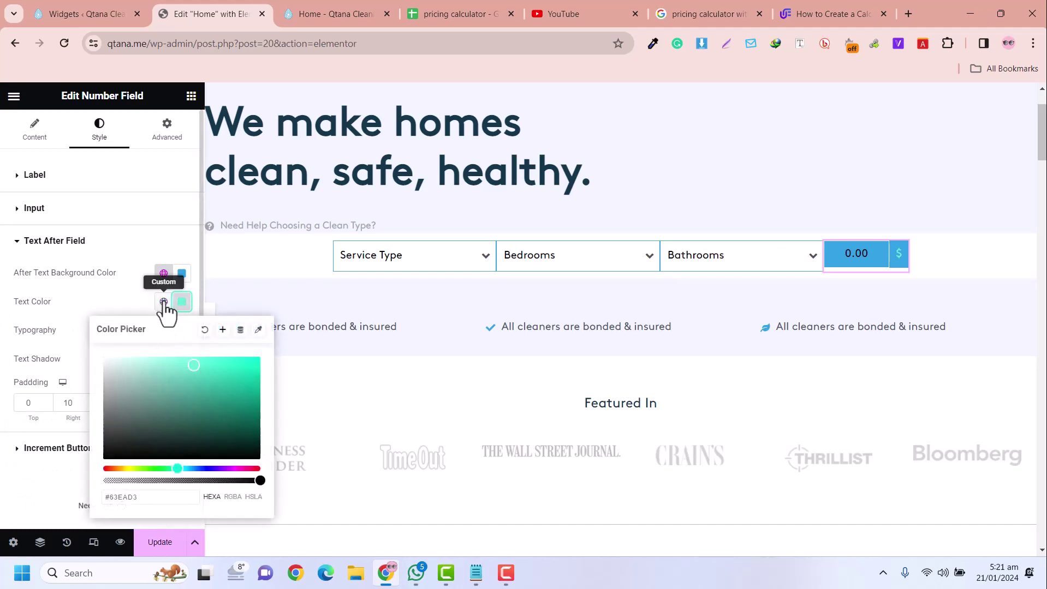
{"action": "left_click_drag", "start_coordinate": [144, 414], "coordinate": [82, 350]}
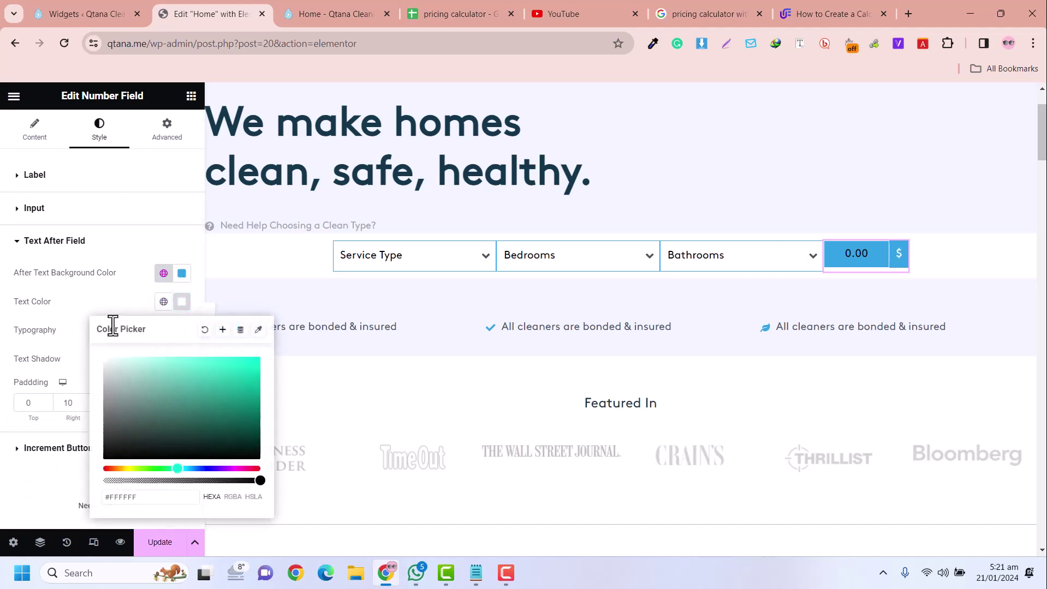
{"action": "left_click", "coordinate": [17, 219]}
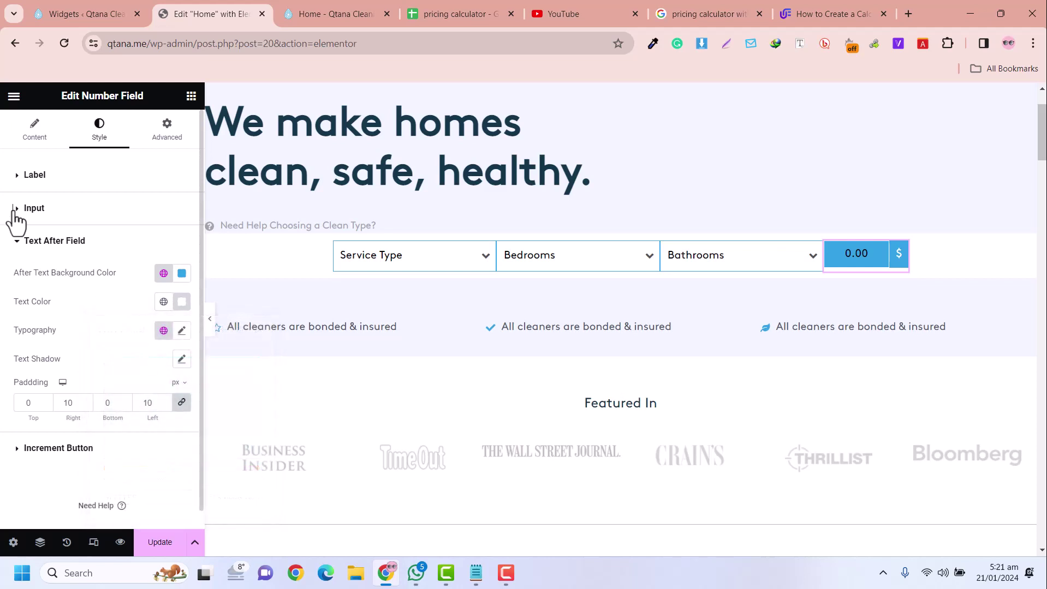
- Set the text color of the number field's input to white
{"action": "left_click", "coordinate": [16, 211]}
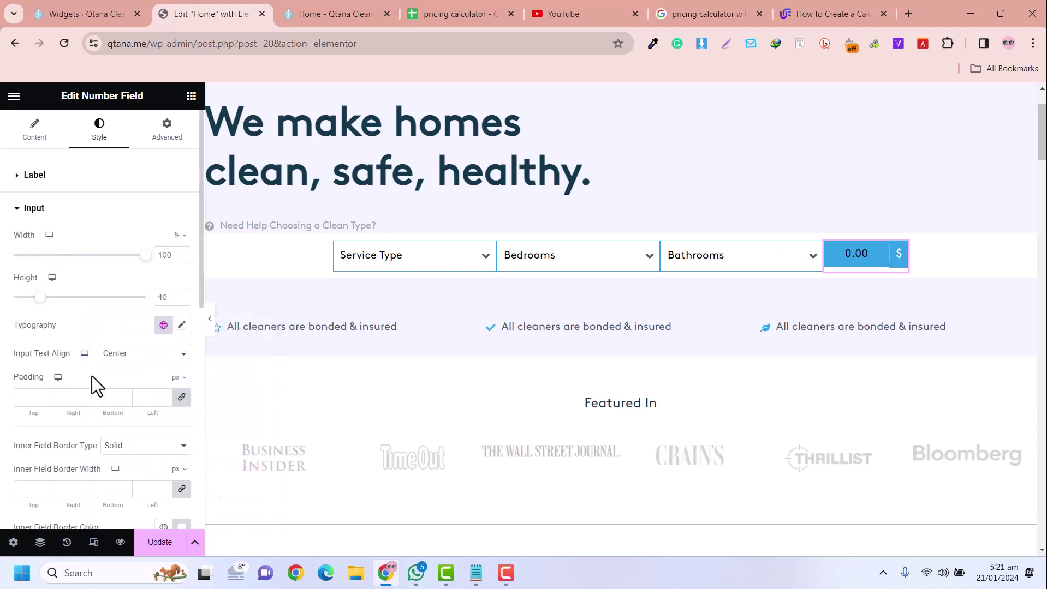
{"action": "scroll", "coordinate": [92, 375], "scroll_direction": "down", "scroll_amount": 5}
{"action": "left_click", "coordinate": [181, 323]}
{"action": "left_click_drag", "start_coordinate": [135, 410], "coordinate": [60, 347]}
{"action": "left_click", "coordinate": [87, 335]}
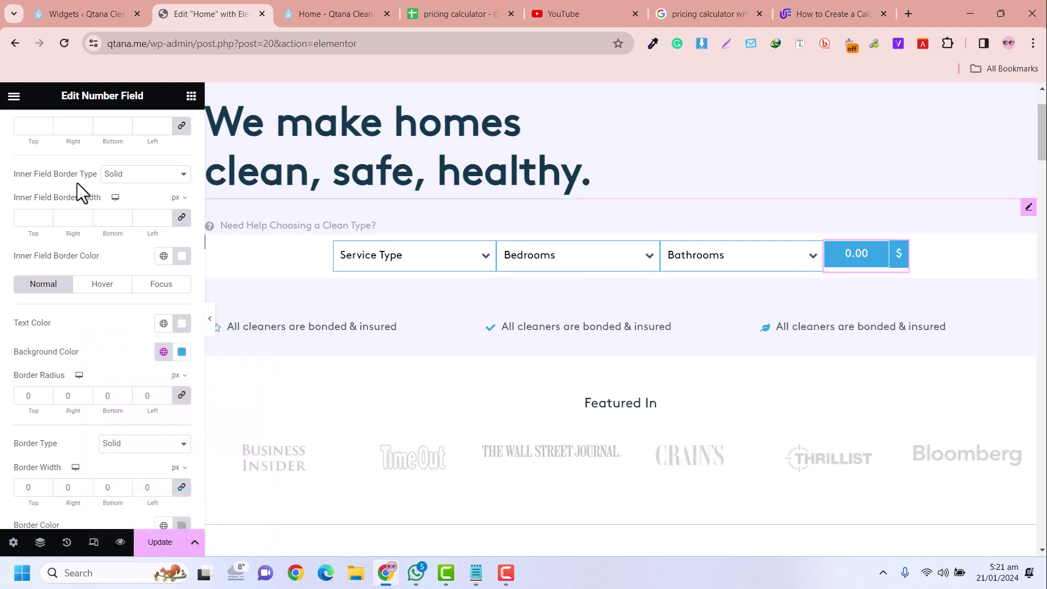
- Set the number field input's padding to 0 px and adjust its height to 47 px to match the dropdowns
{"action": "scroll", "coordinate": [122, 237], "scroll_direction": "up", "scroll_amount": 3}
{"action": "left_click_drag", "start_coordinate": [39, 297], "coordinate": [49, 299]}
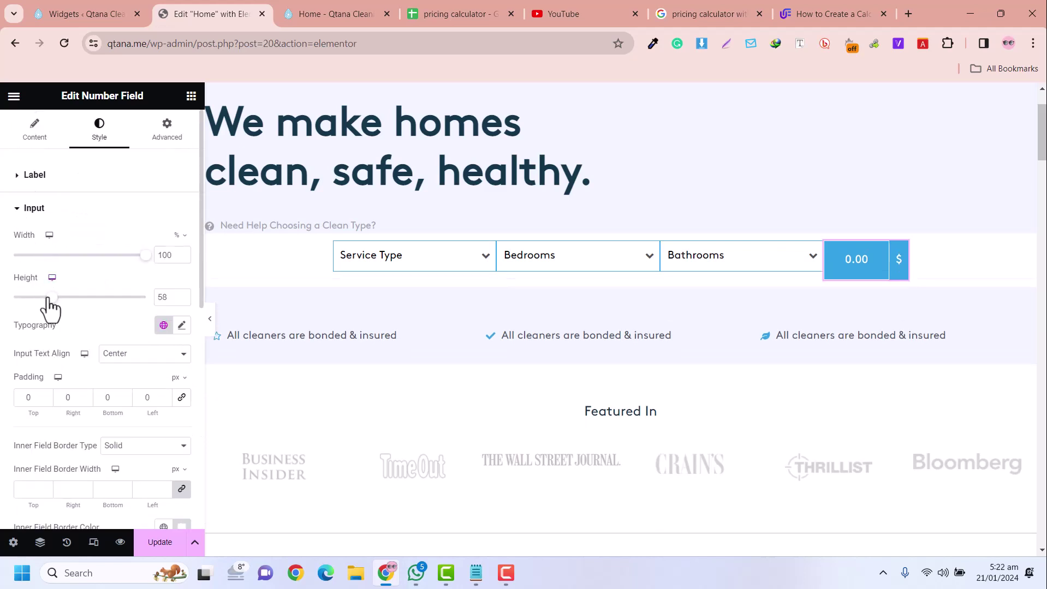
{"action": "left_click_drag", "start_coordinate": [51, 298], "coordinate": [43, 296]}
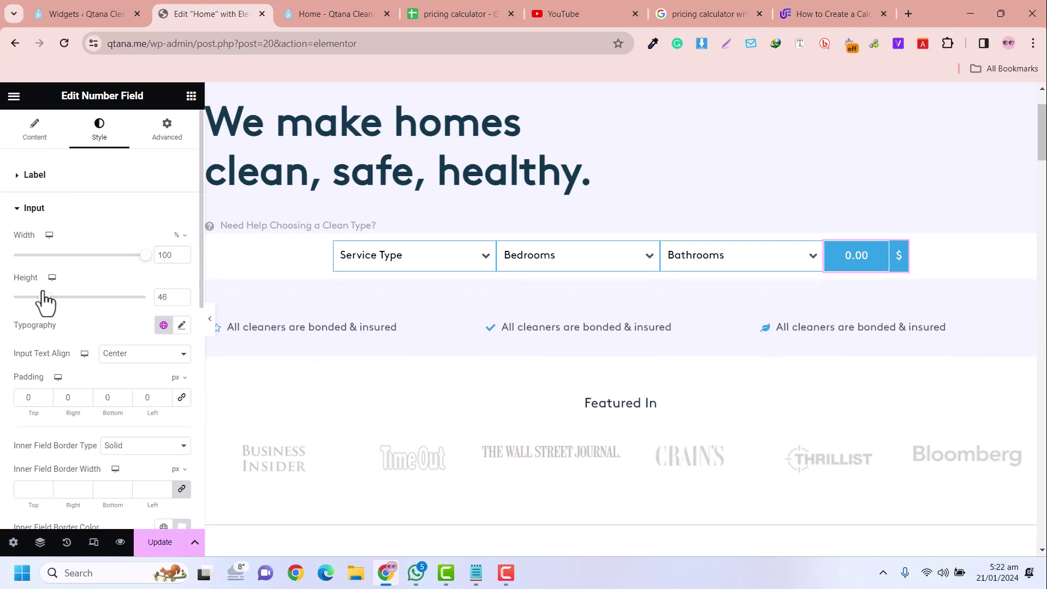
{"action": "left_click", "coordinate": [213, 328]}
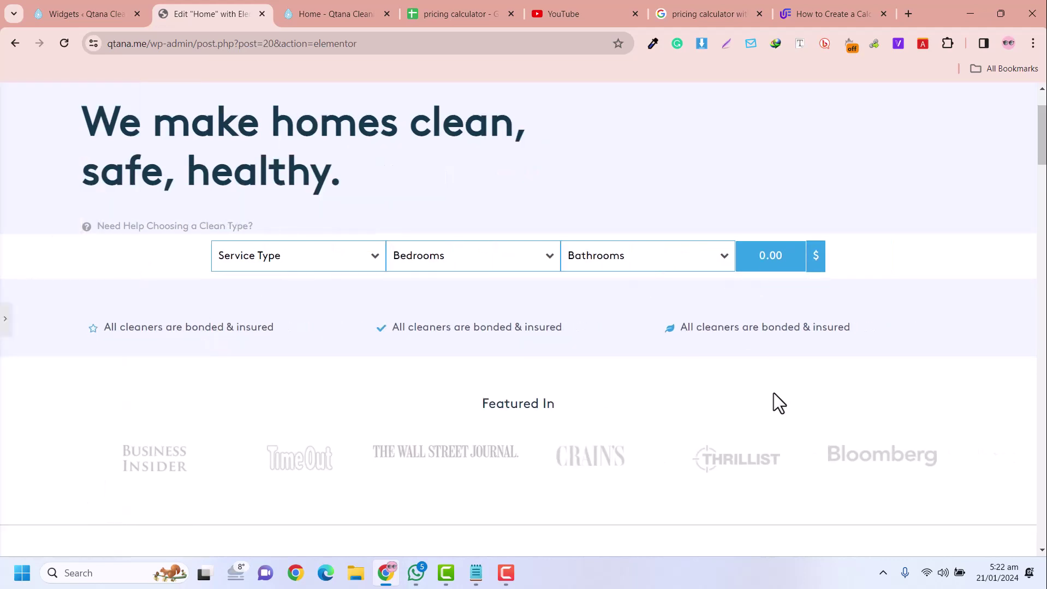
{"action": "left_click", "coordinate": [7, 325]}
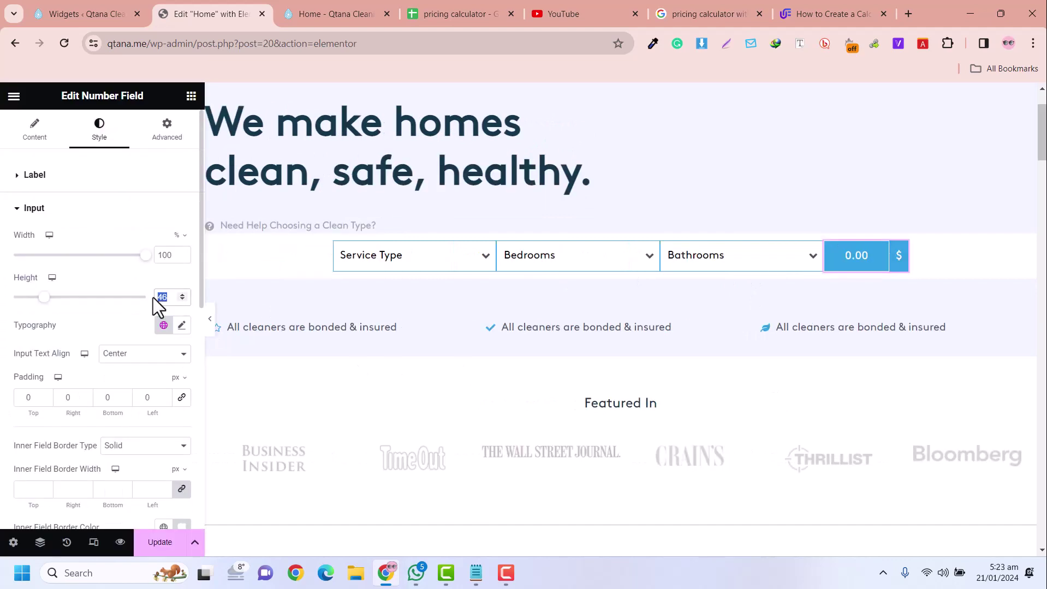
{"action": "type", "text": "48"}
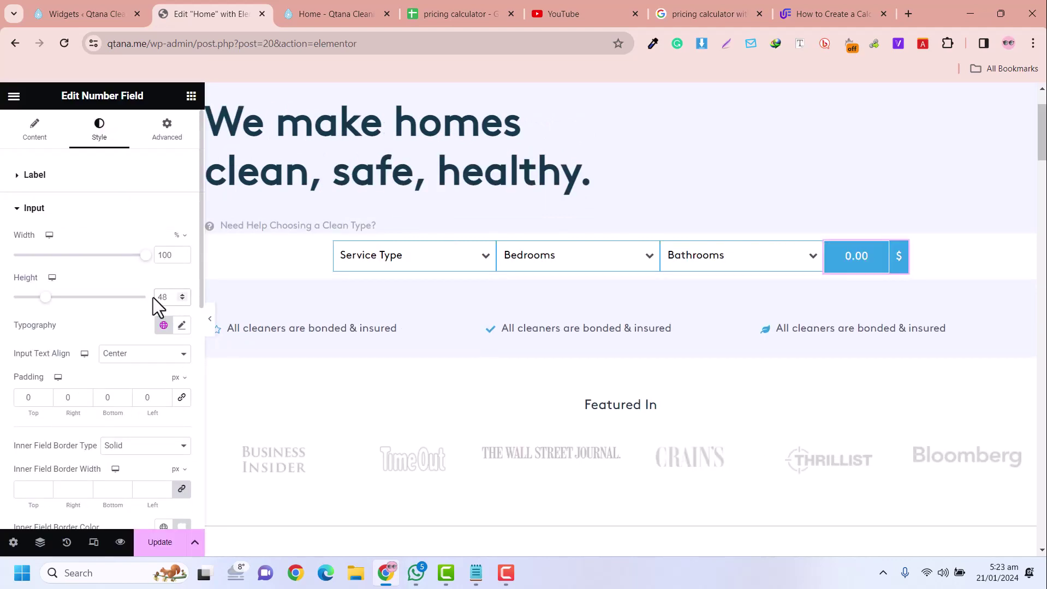
{"action": "double_click", "coordinate": [162, 299]}
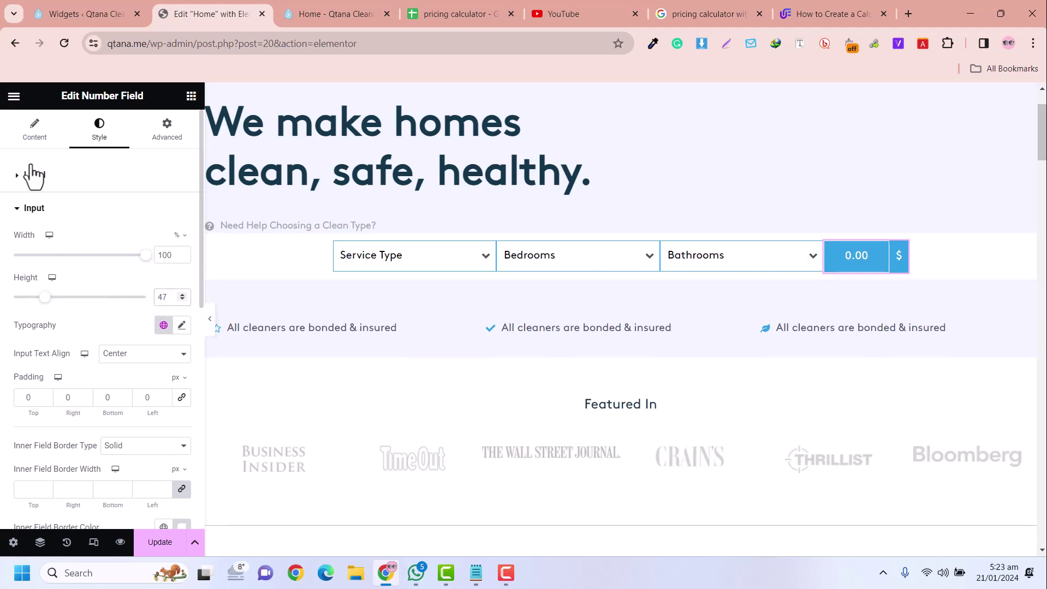
- Set the number field's inner field border width to 1 px and its border color to the global Primary color
{"action": "left_click", "coordinate": [23, 208]}
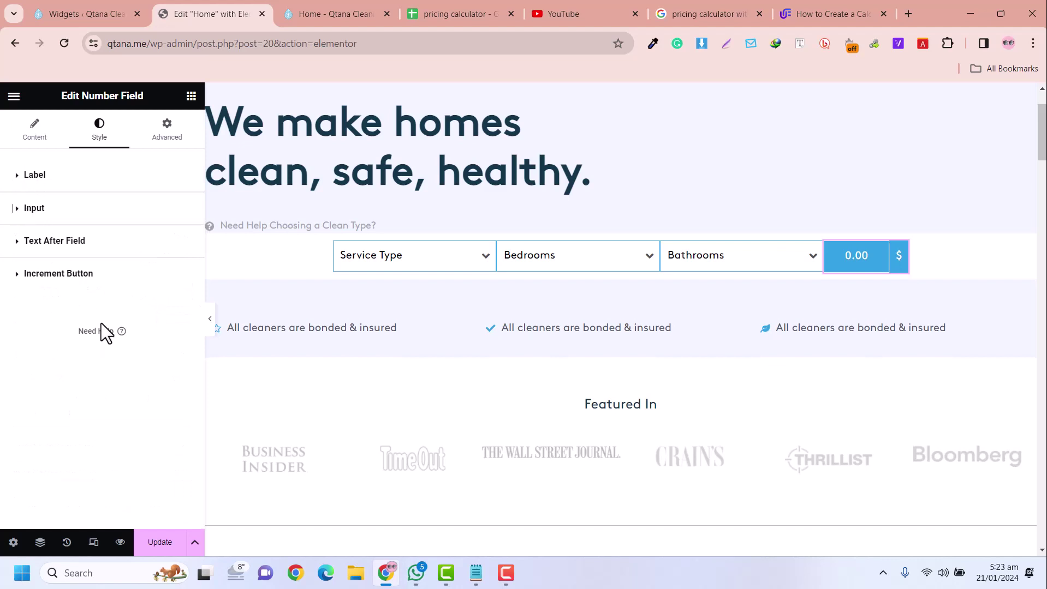
{"action": "scroll", "coordinate": [43, 432], "scroll_direction": "down", "scroll_amount": 3}
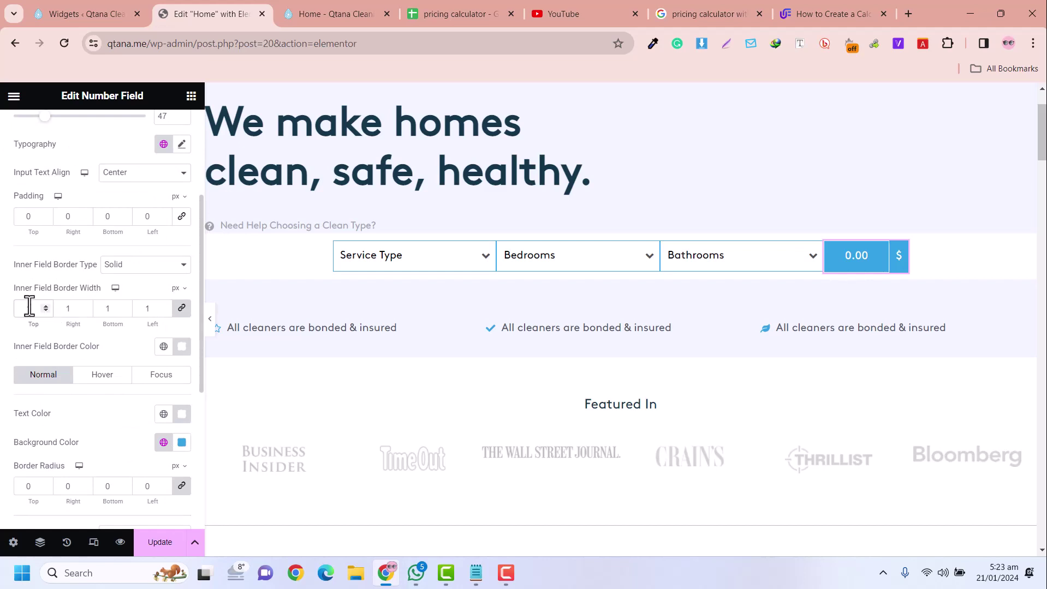
{"action": "left_click", "coordinate": [179, 352]}
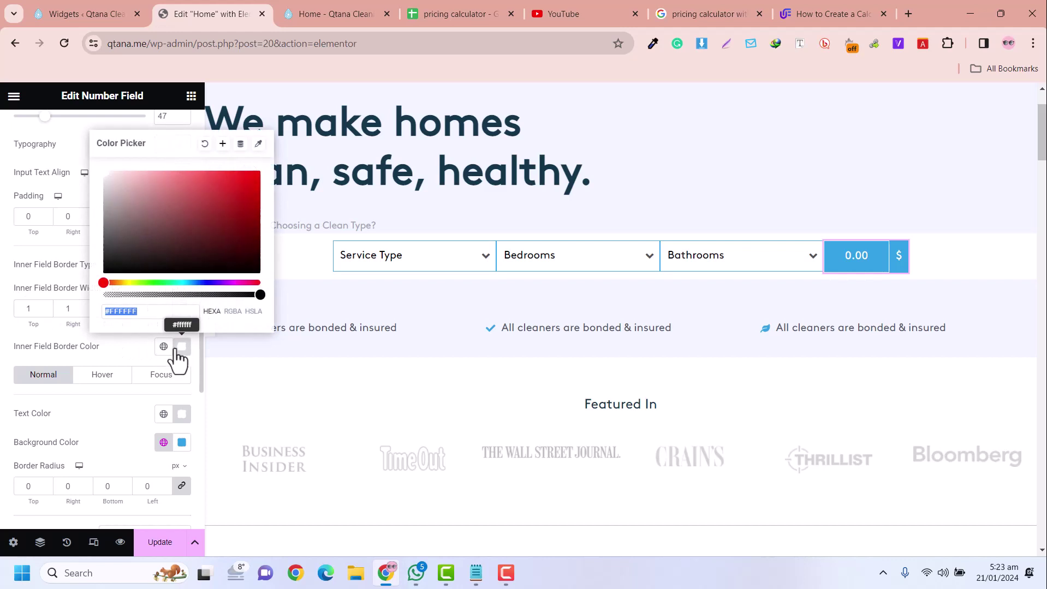
{"action": "left_click", "coordinate": [164, 347]}
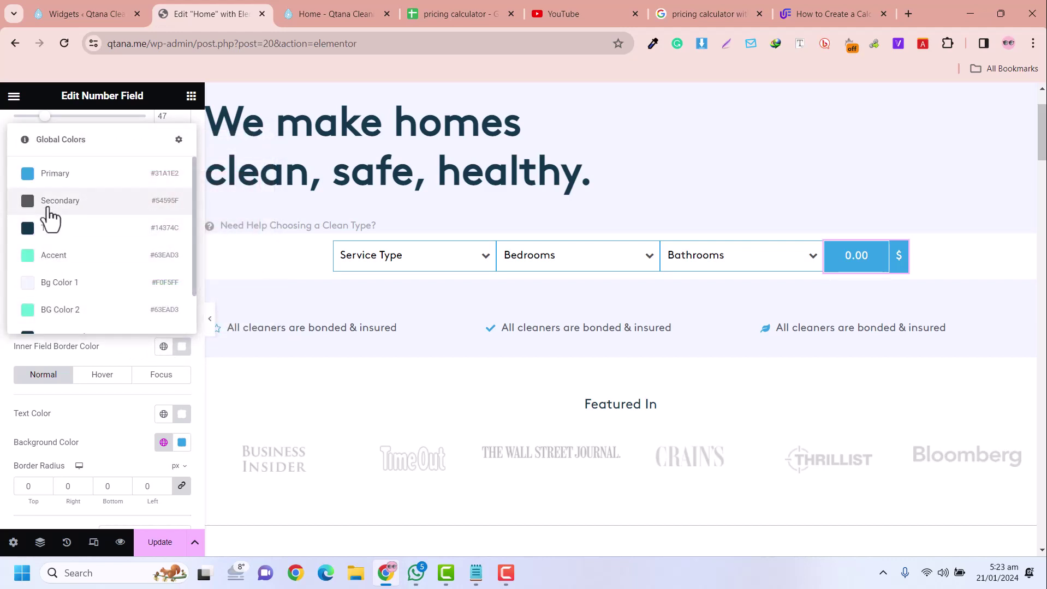
{"action": "left_click", "coordinate": [51, 257]}
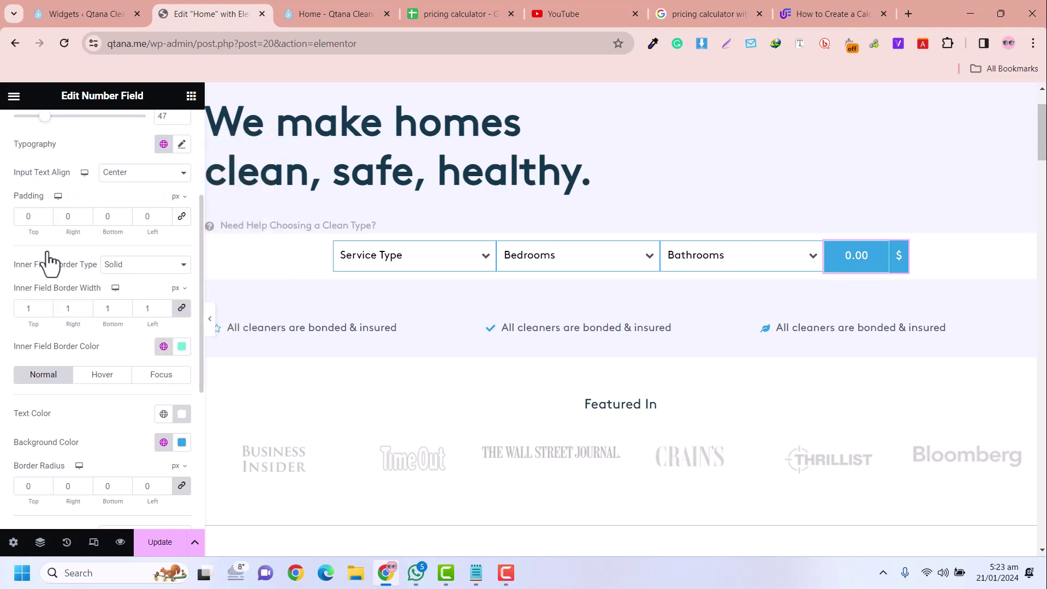
{"action": "left_click", "coordinate": [163, 348]}
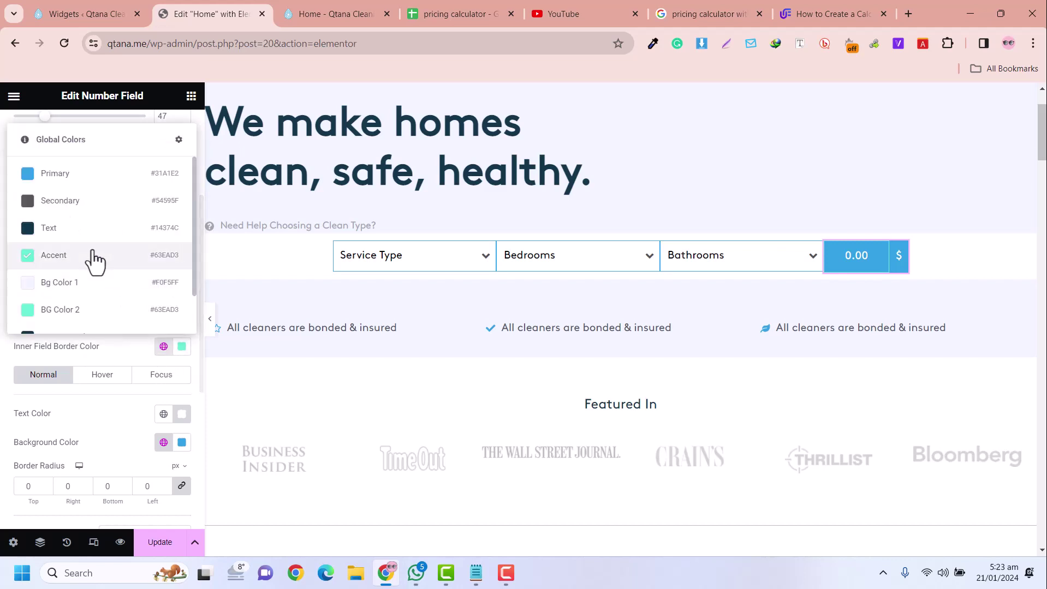
{"action": "left_click", "coordinate": [65, 283]}
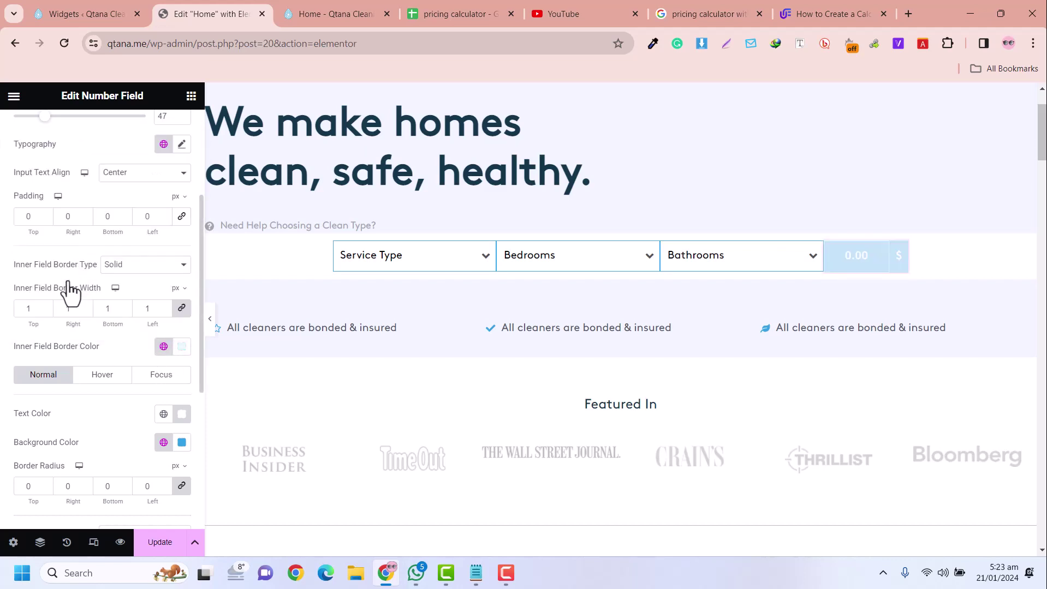
{"action": "left_click", "coordinate": [164, 347]}
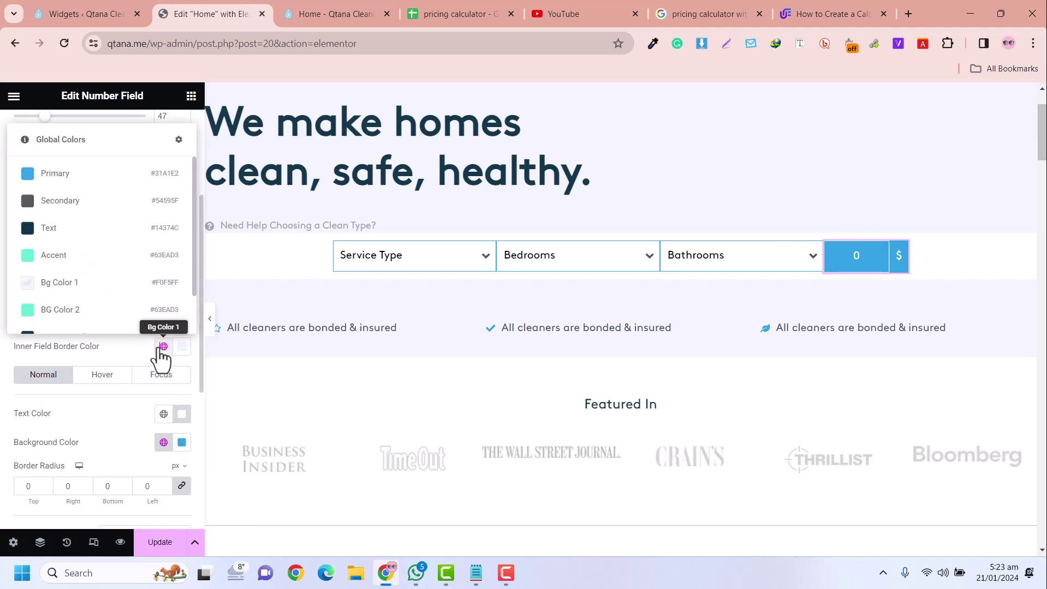
{"action": "left_click", "coordinate": [59, 175]}
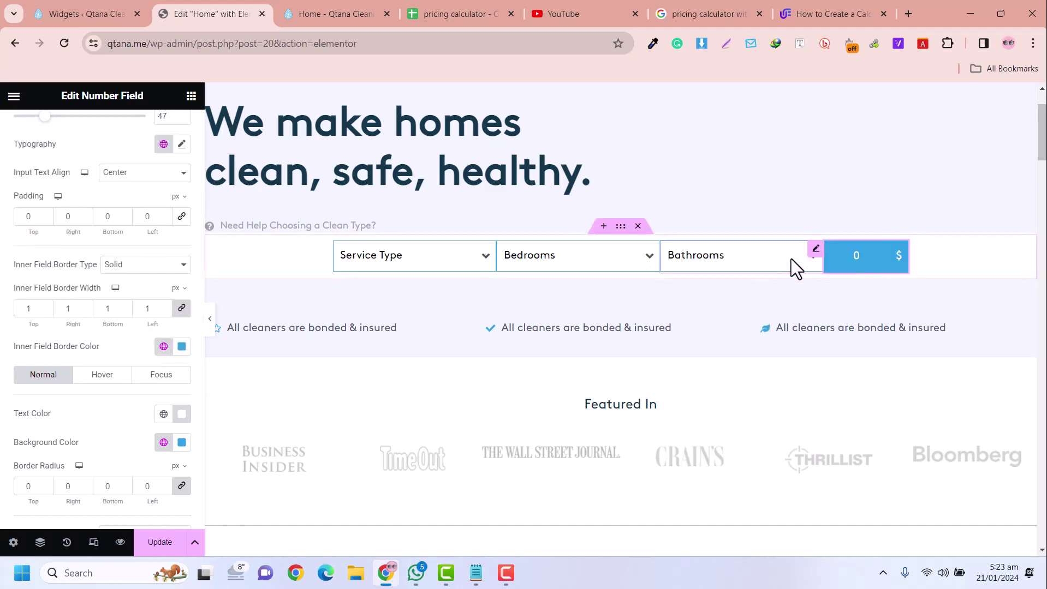
- Reduce the height of the number field's input to 46 px
{"action": "left_click", "coordinate": [430, 258]}
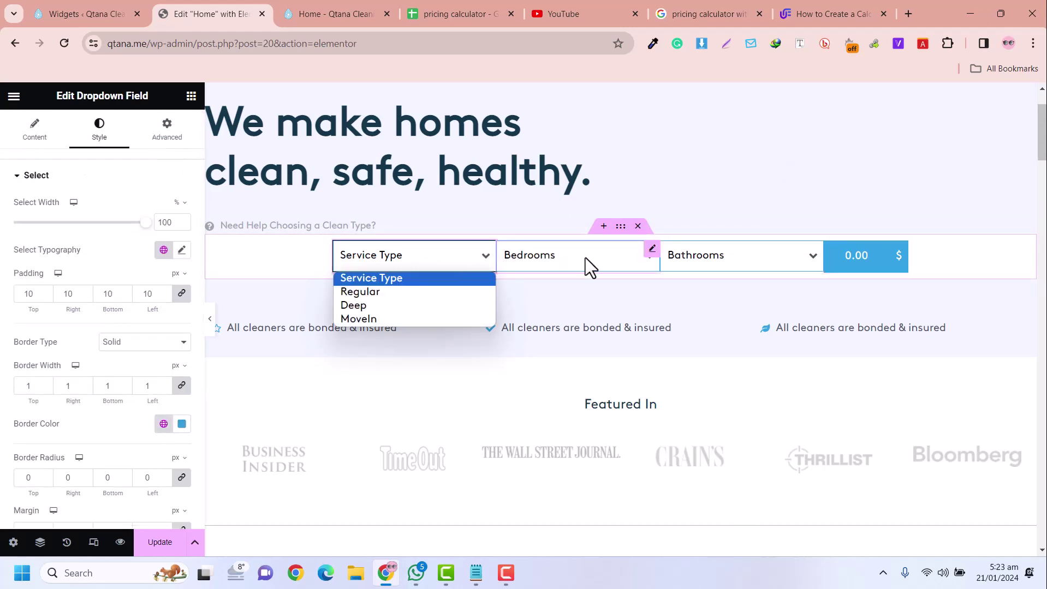
{"action": "left_click", "coordinate": [902, 253]}
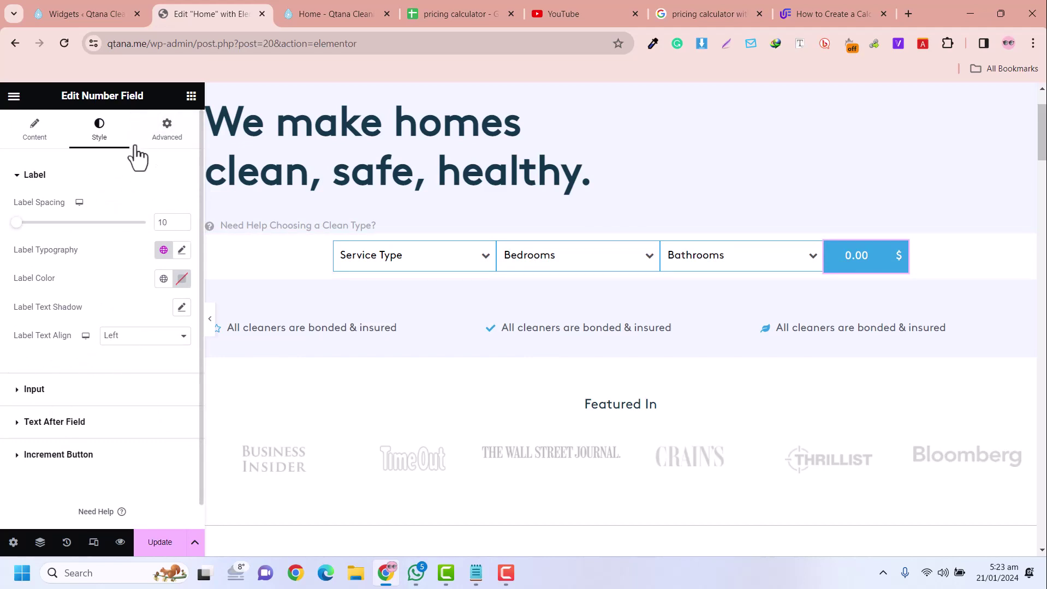
{"action": "left_click", "coordinate": [17, 146]}
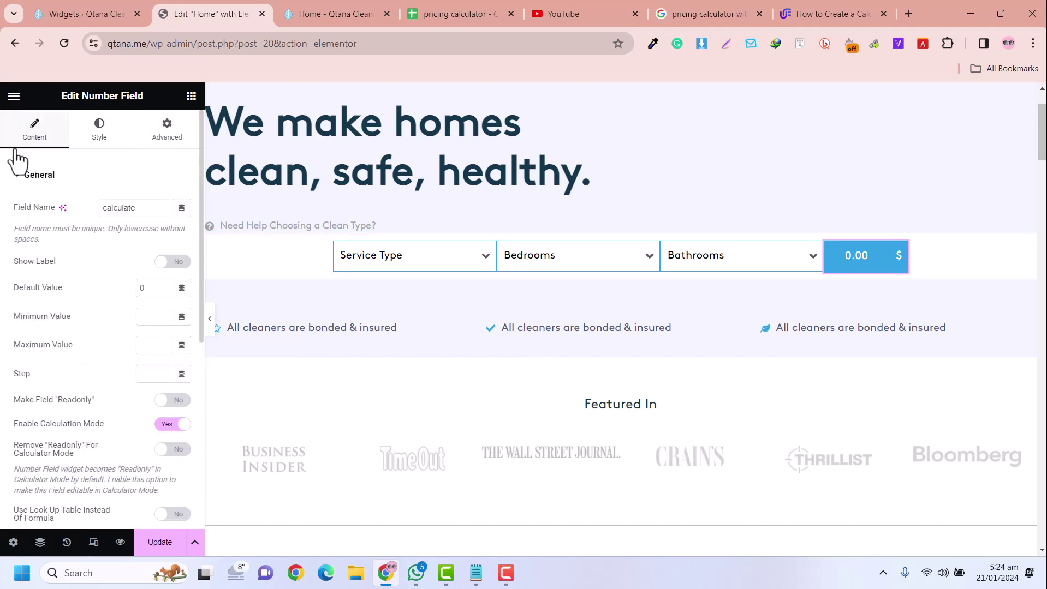
{"action": "left_click", "coordinate": [74, 142]}
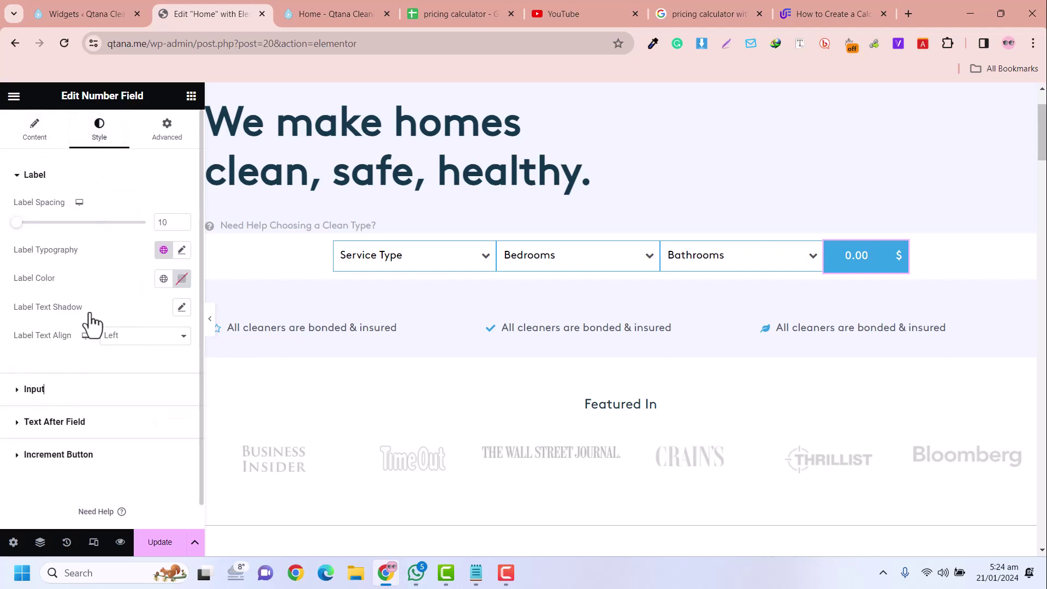
{"action": "left_click", "coordinate": [112, 389]}
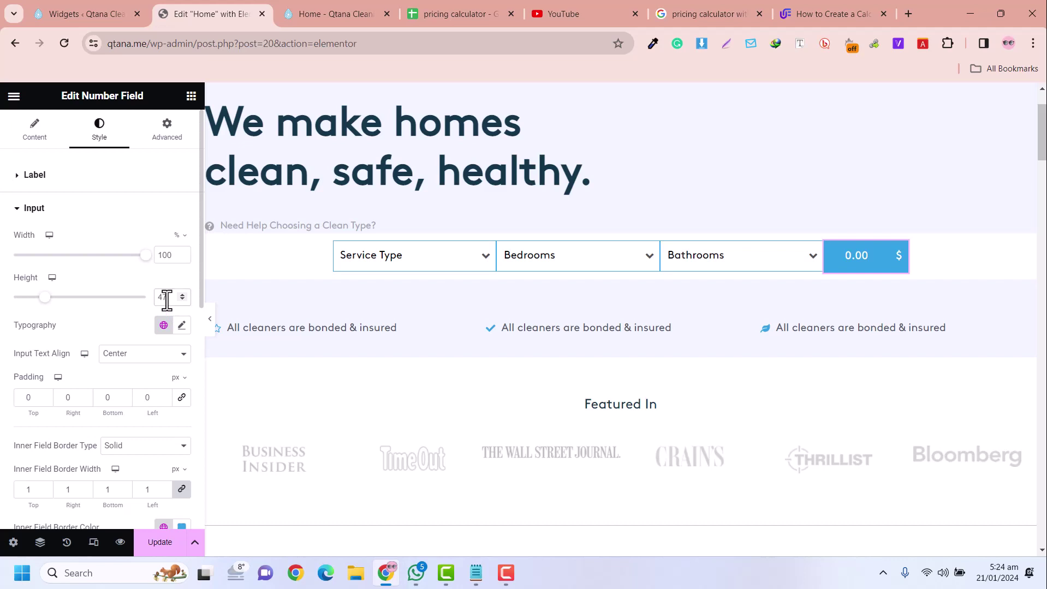
{"action": "type", "text": "6"}
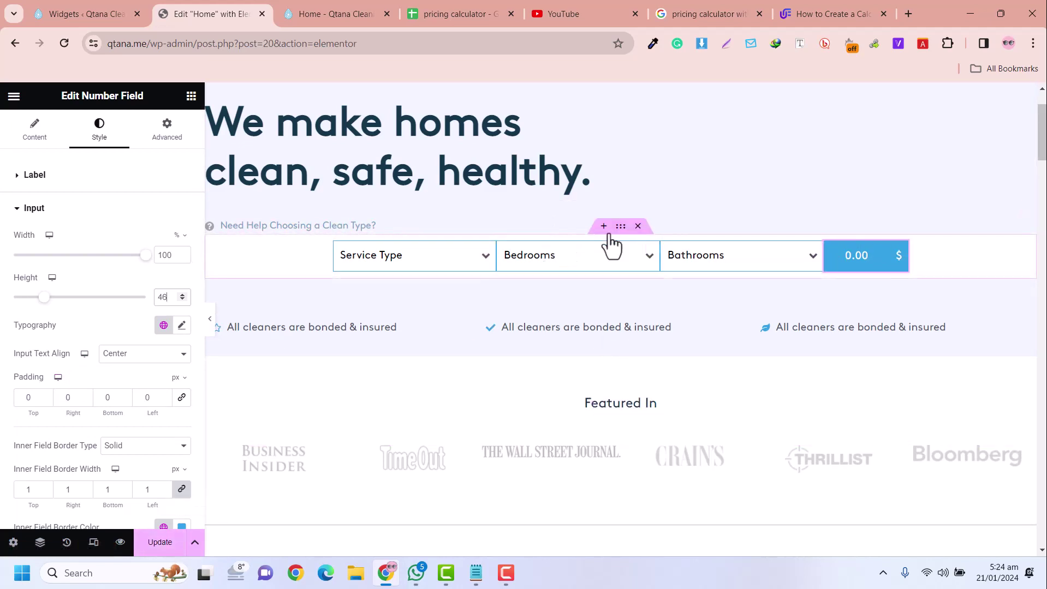
- Publish the number field's styling changes and reload the live homepage with the updated calculator
{"action": "left_click", "coordinate": [162, 544]}
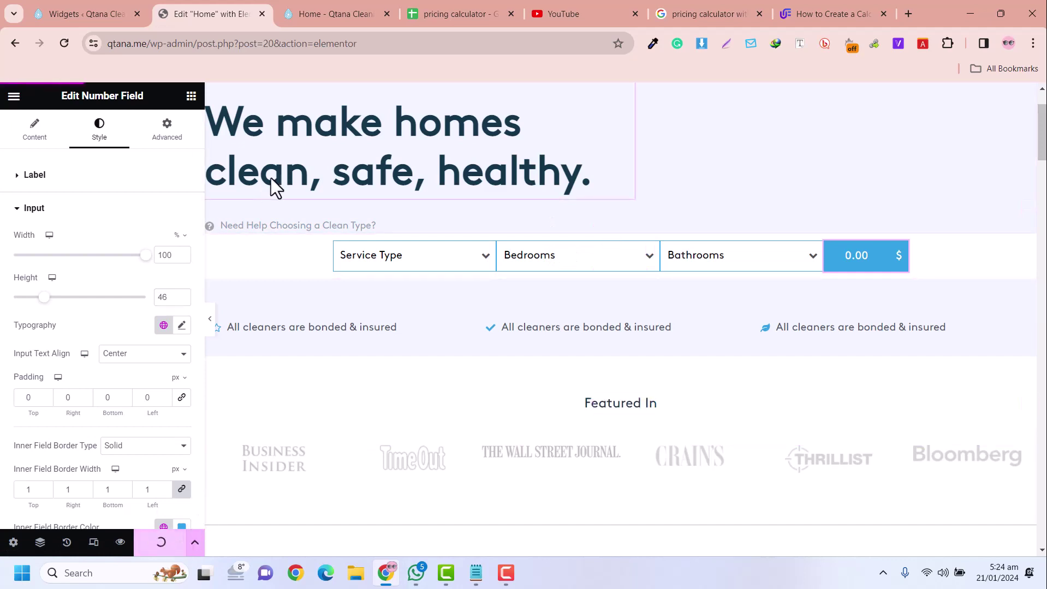
{"action": "left_click", "coordinate": [324, 0]}
{"action": "left_click", "coordinate": [228, 0]}
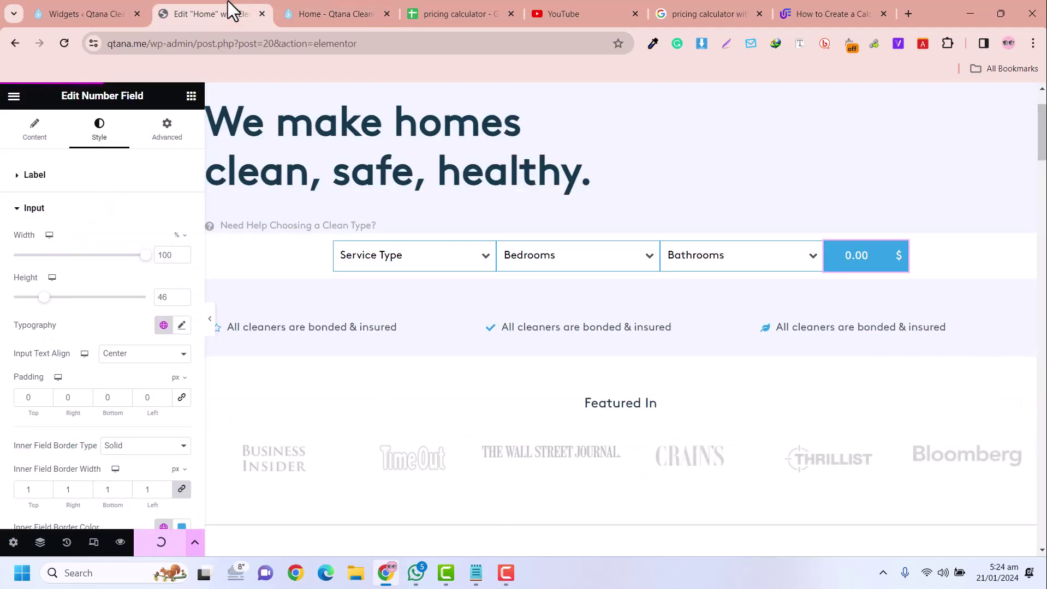
{"action": "left_click", "coordinate": [303, 1]}
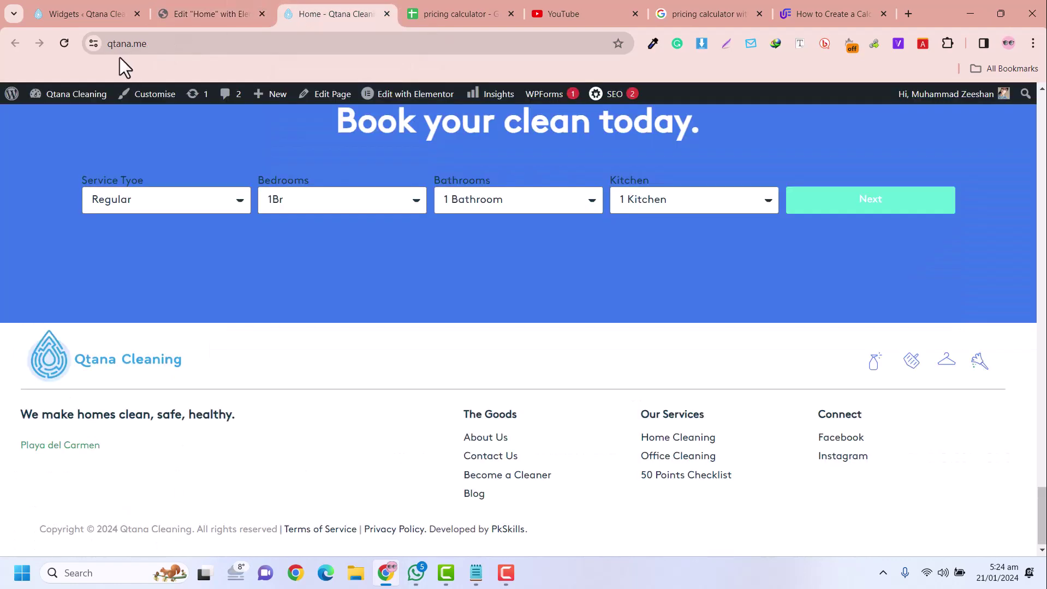
{"action": "left_click", "coordinate": [63, 44]}
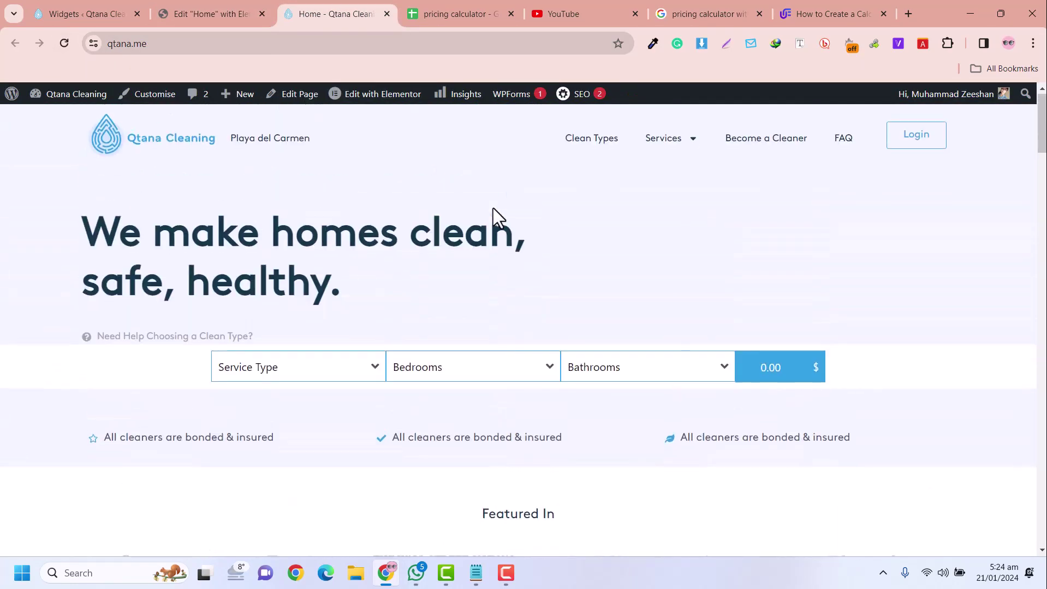
- Test the live calculator with service type Regular, 2 Br and 2 Bathrooms
{"action": "left_click", "coordinate": [284, 382]}
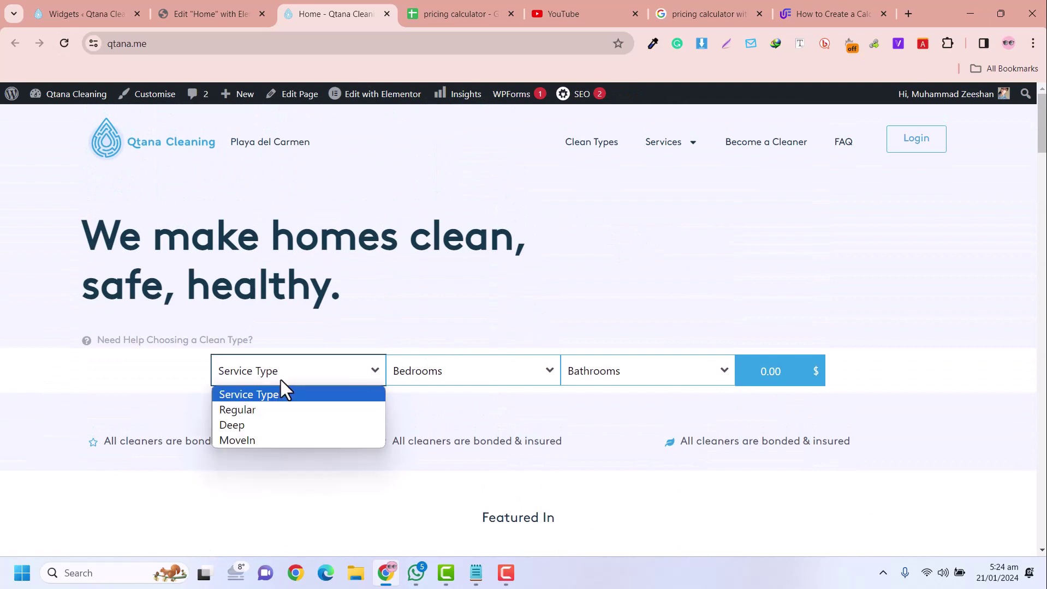
{"action": "left_click", "coordinate": [274, 410]}
{"action": "left_click", "coordinate": [464, 378]}
{"action": "left_click", "coordinate": [462, 424]}
{"action": "left_click", "coordinate": [581, 377]}
{"action": "left_click", "coordinate": [589, 421]}
- Back in the page editor, give the calculator's container a classic background in the global color Bg Color 1
{"action": "left_click", "coordinate": [164, 12]}
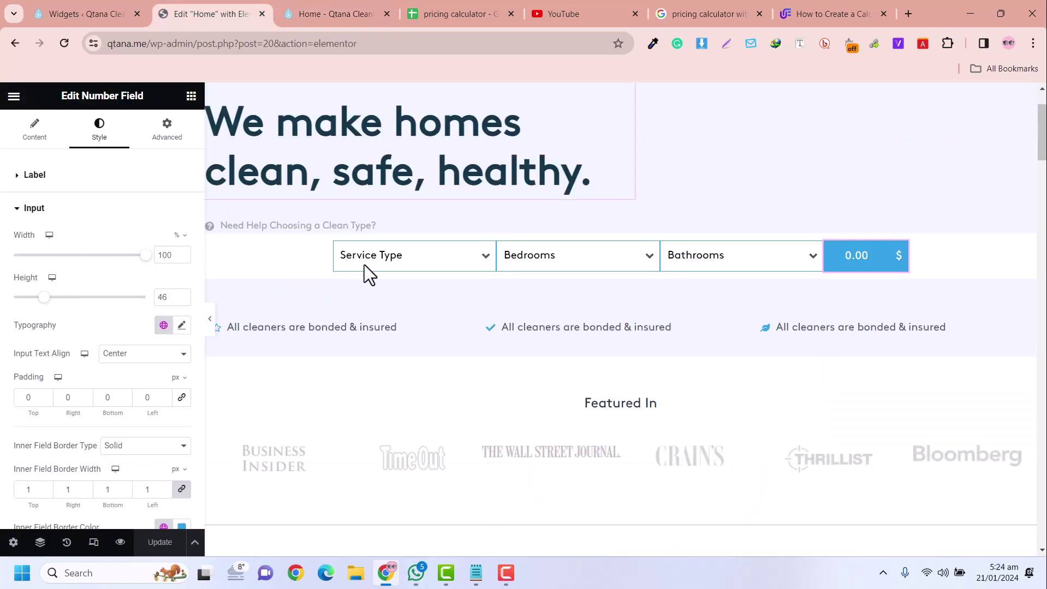
{"action": "left_click", "coordinate": [236, 251]}
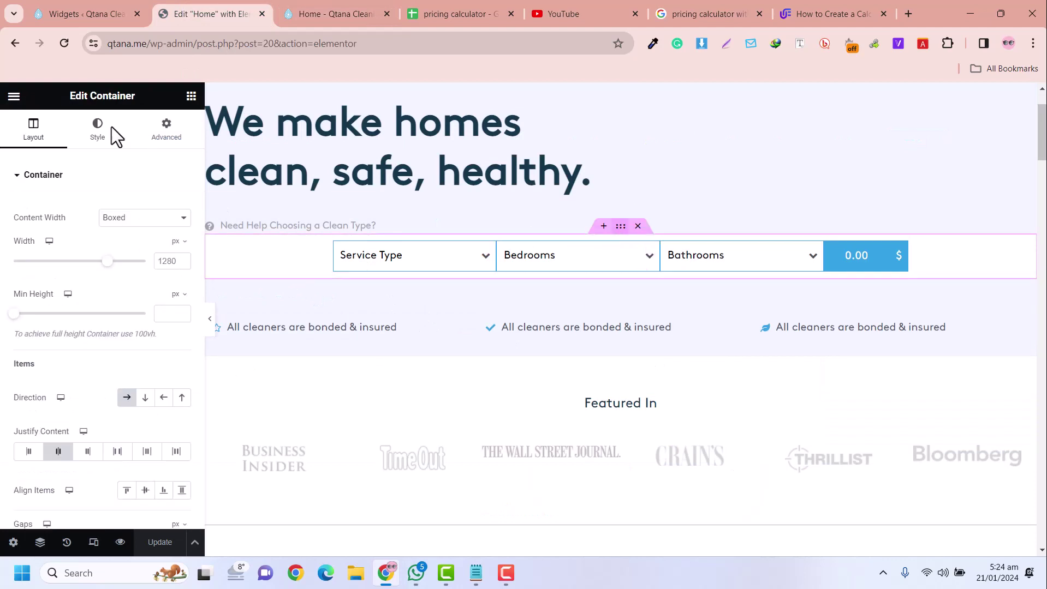
{"action": "left_click", "coordinate": [109, 133]}
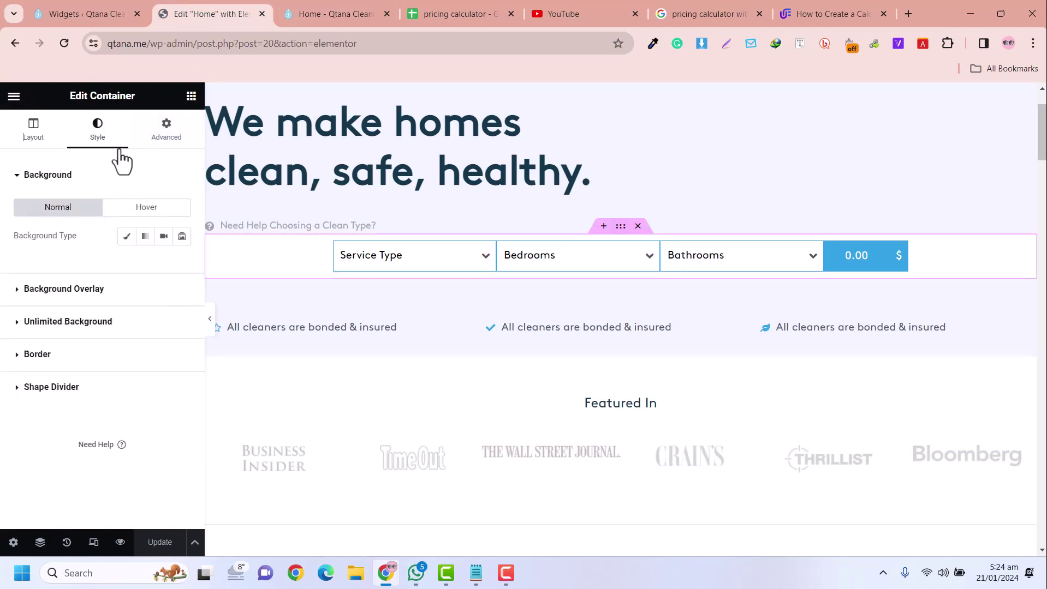
{"action": "left_click", "coordinate": [127, 236]}
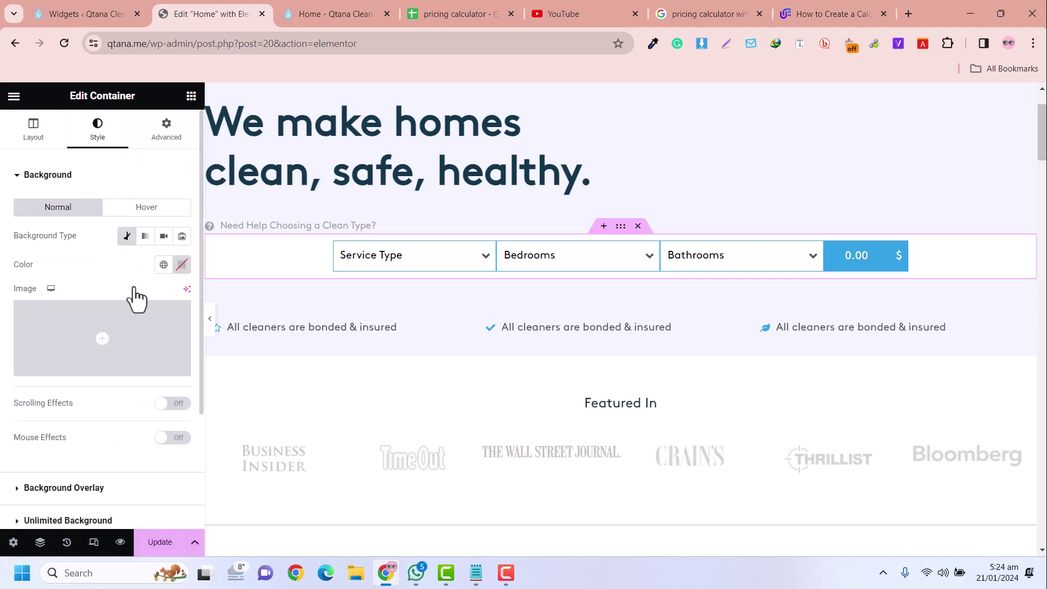
{"action": "left_click", "coordinate": [163, 265]}
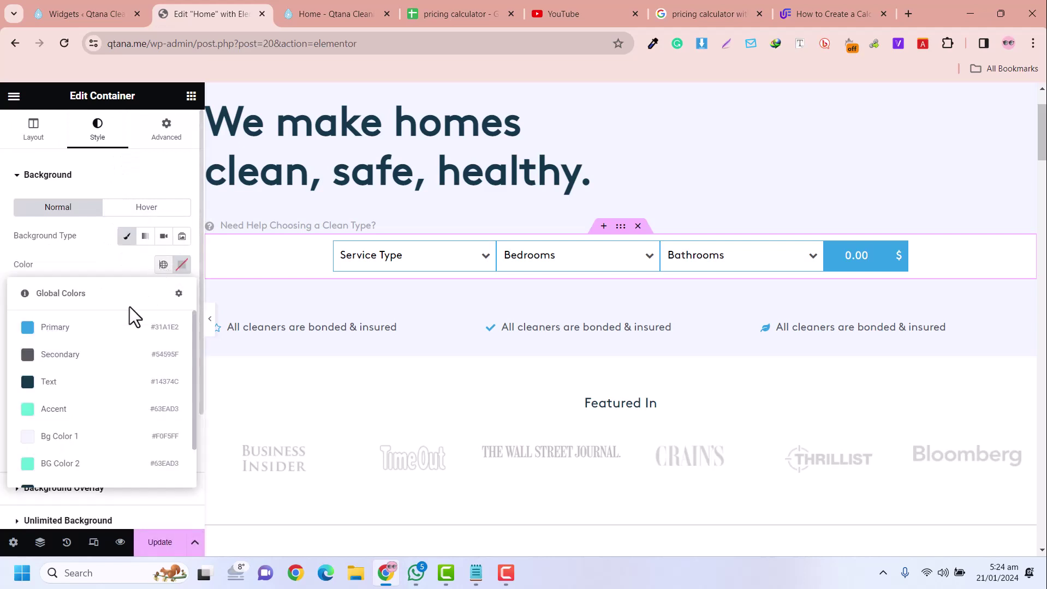
{"action": "left_click", "coordinate": [95, 437]}
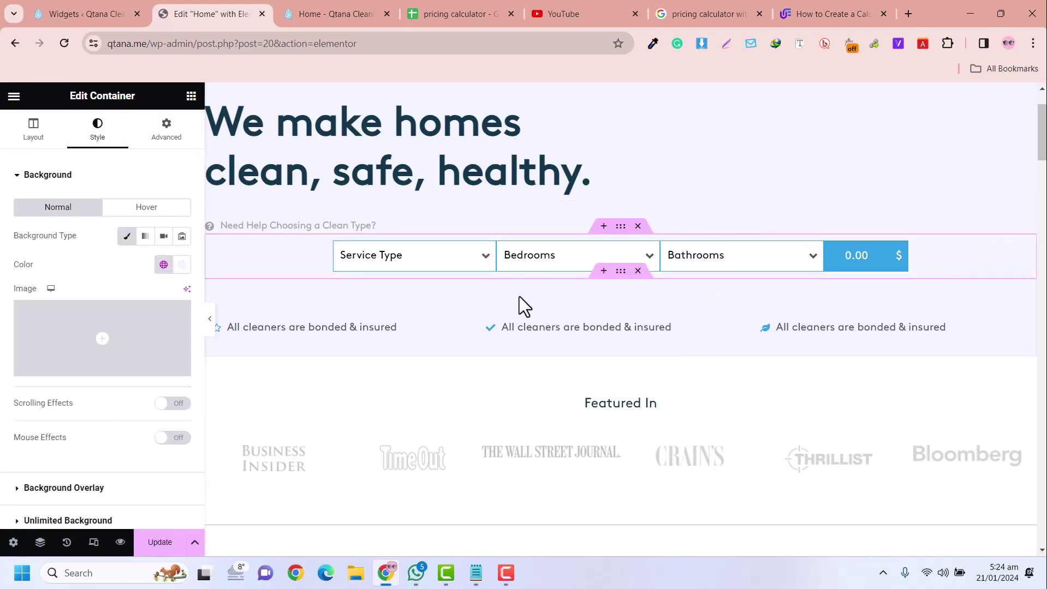
- Save the page with the container's new background and return to the live homepage to check it
{"action": "left_click", "coordinate": [156, 543]}
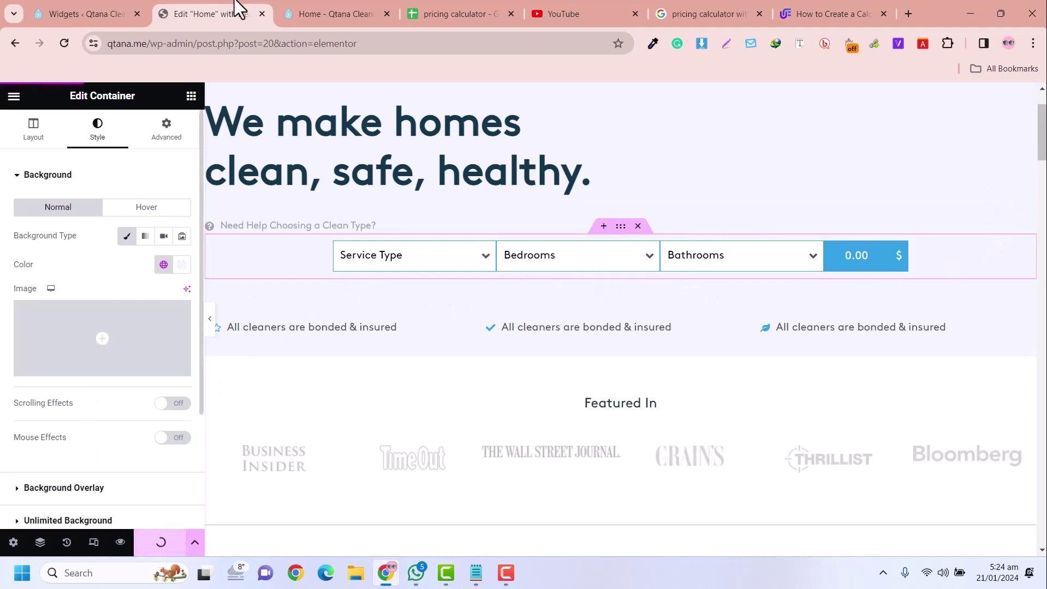
{"action": "left_click", "coordinate": [285, 11]}
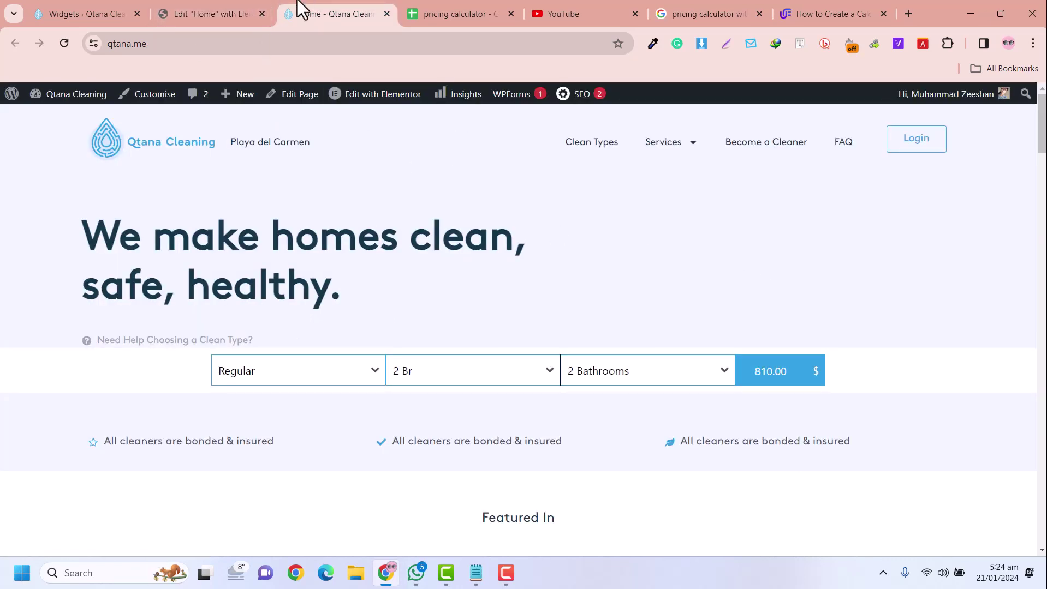
{"action": "left_click", "coordinate": [240, 9]}
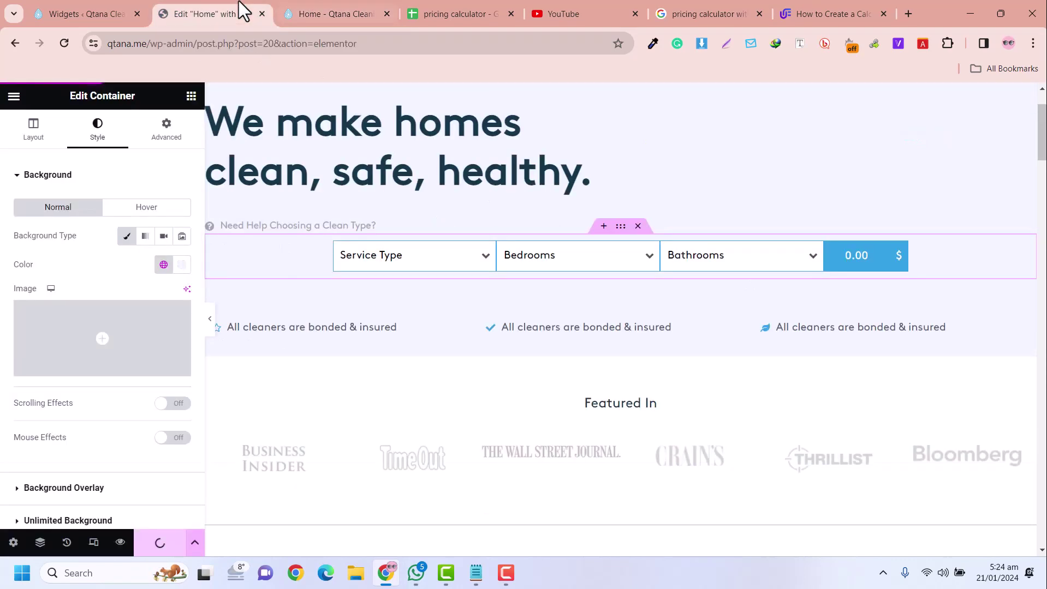
{"action": "left_click", "coordinate": [314, 0]}
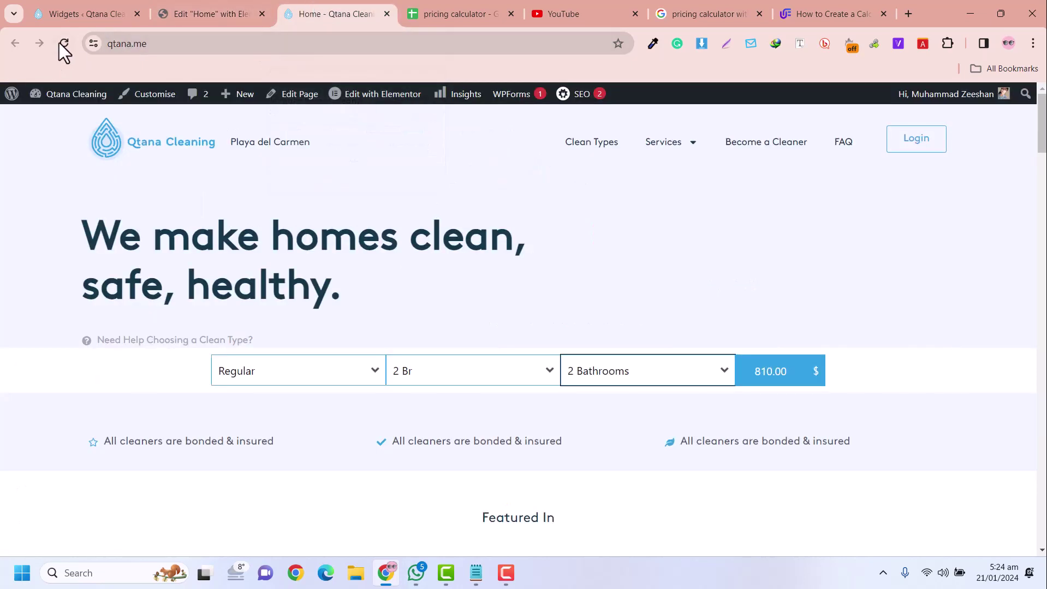